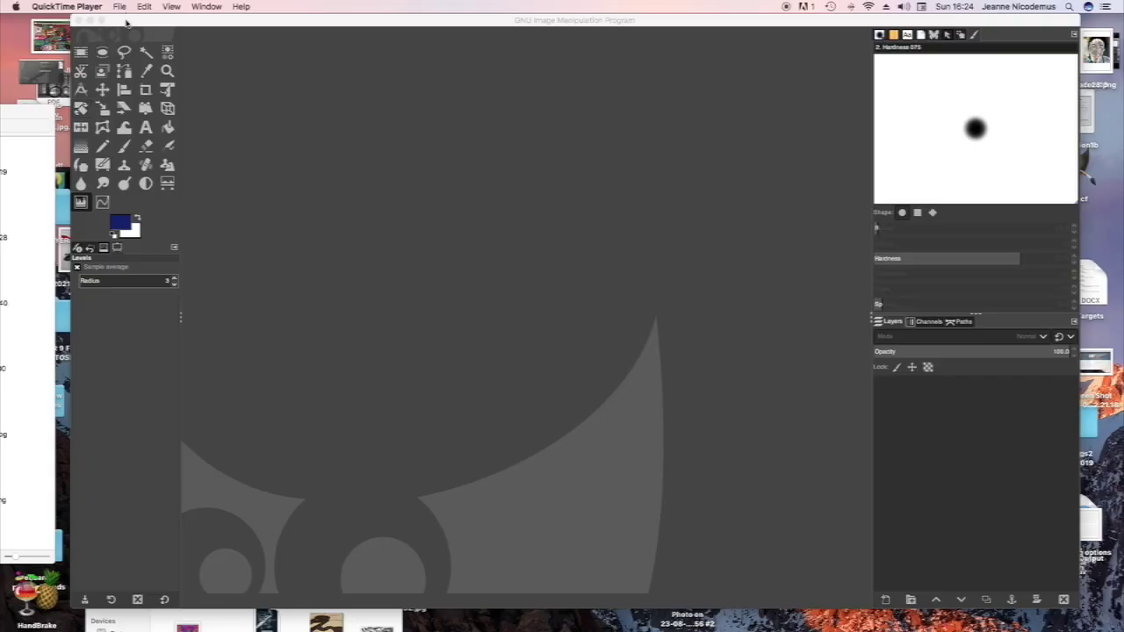
Create a new image from the A4 (300 ppi) template, 2480×3508 pixels, in GIMP.
{"action": "left_click", "coordinate": [125, 20]}
{"action": "left_click", "coordinate": [93, 7]}
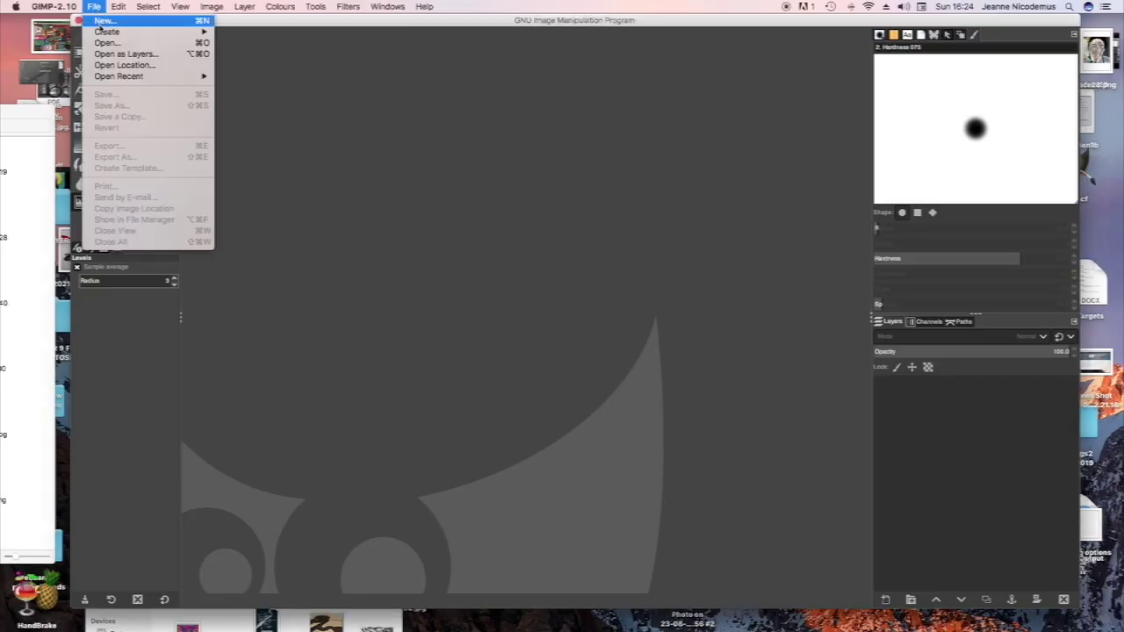
{"action": "left_click", "coordinate": [100, 26]}
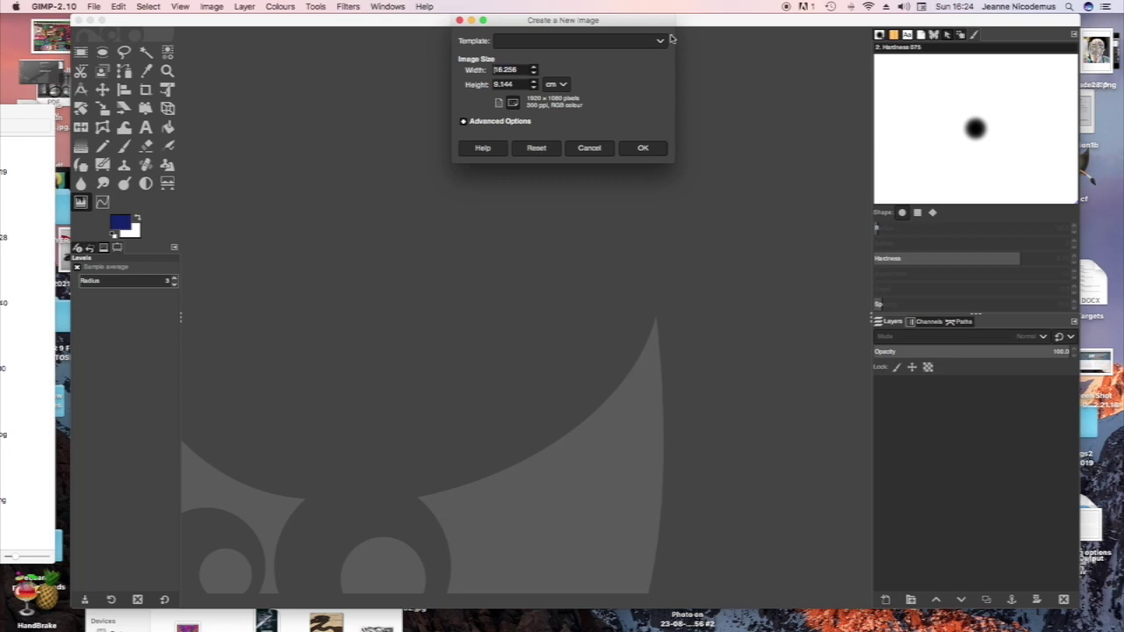
{"action": "left_click", "coordinate": [664, 40]}
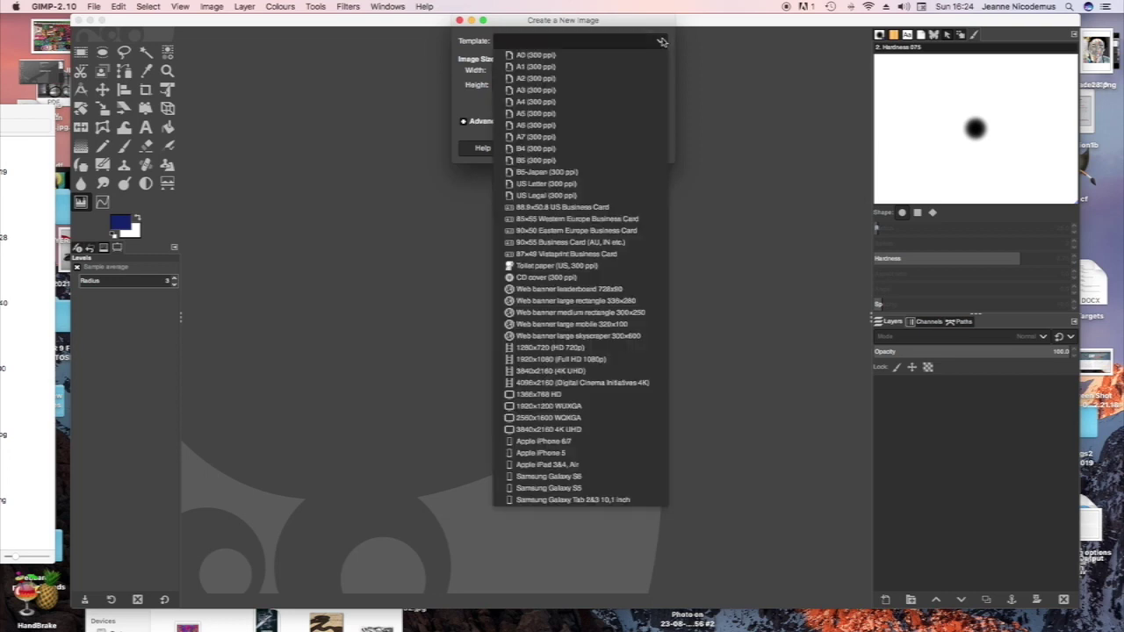
{"action": "left_click", "coordinate": [591, 104]}
{"action": "left_click", "coordinate": [643, 147]}
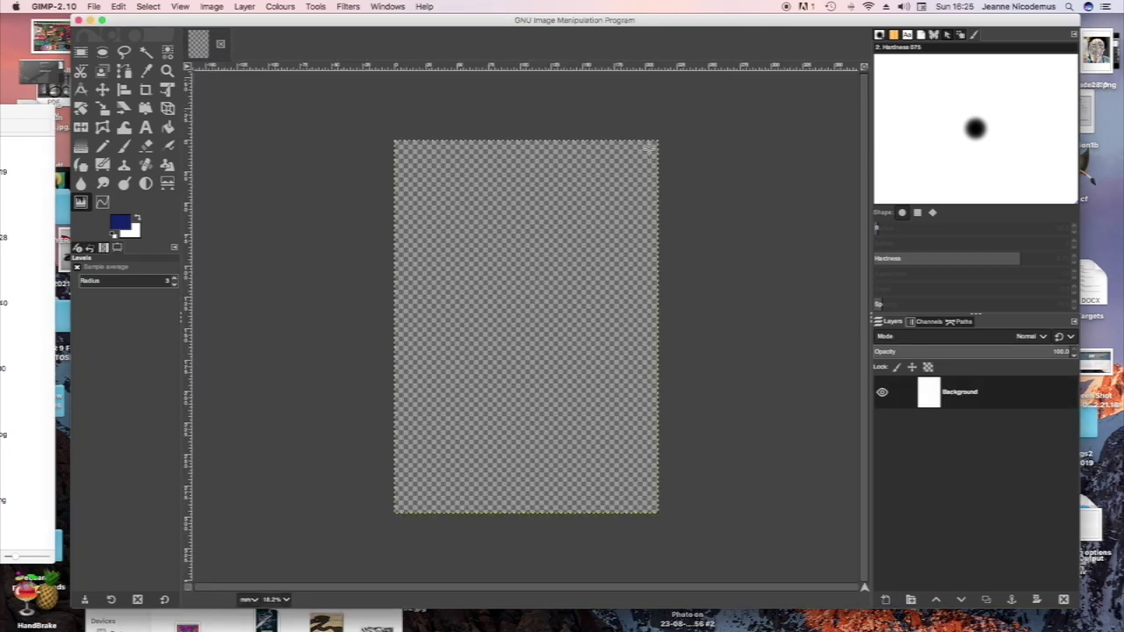
Drag the forest portrait screenshot from the YERA9 GIMP folder onto the canvas, converting it to sRGB.
{"action": "left_click", "coordinate": [40, 137]}
{"action": "left_click_drag", "start_coordinate": [40, 117], "coordinate": [364, 154]}
{"action": "scroll", "coordinate": [309, 233], "scroll_direction": "down", "scroll_amount": 6}
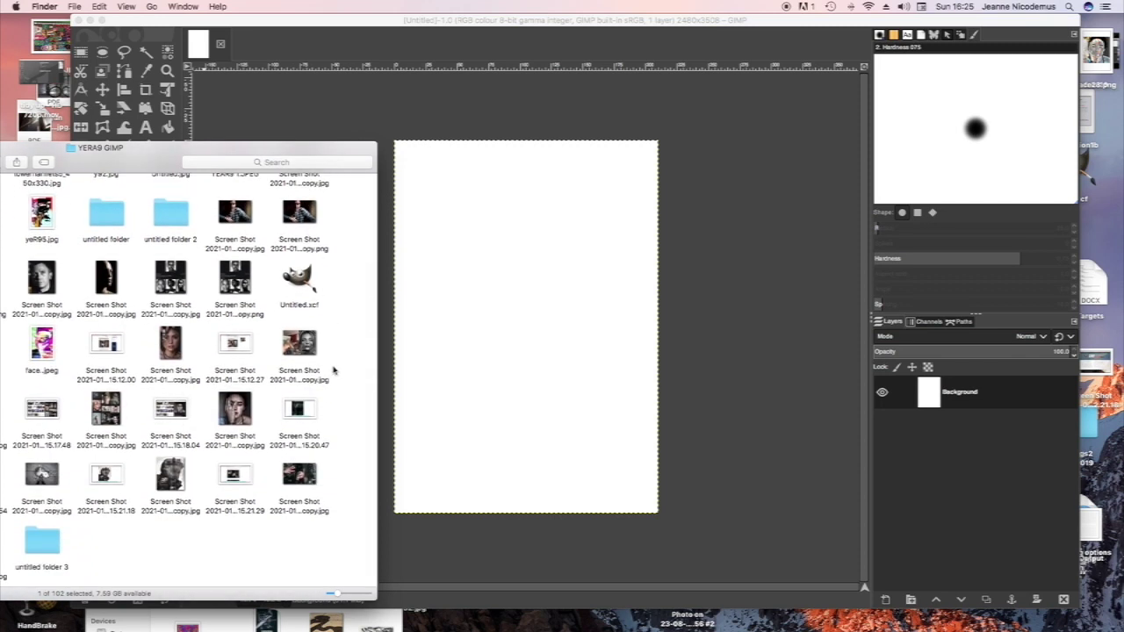
{"action": "left_click_drag", "start_coordinate": [303, 475], "coordinate": [518, 328]}
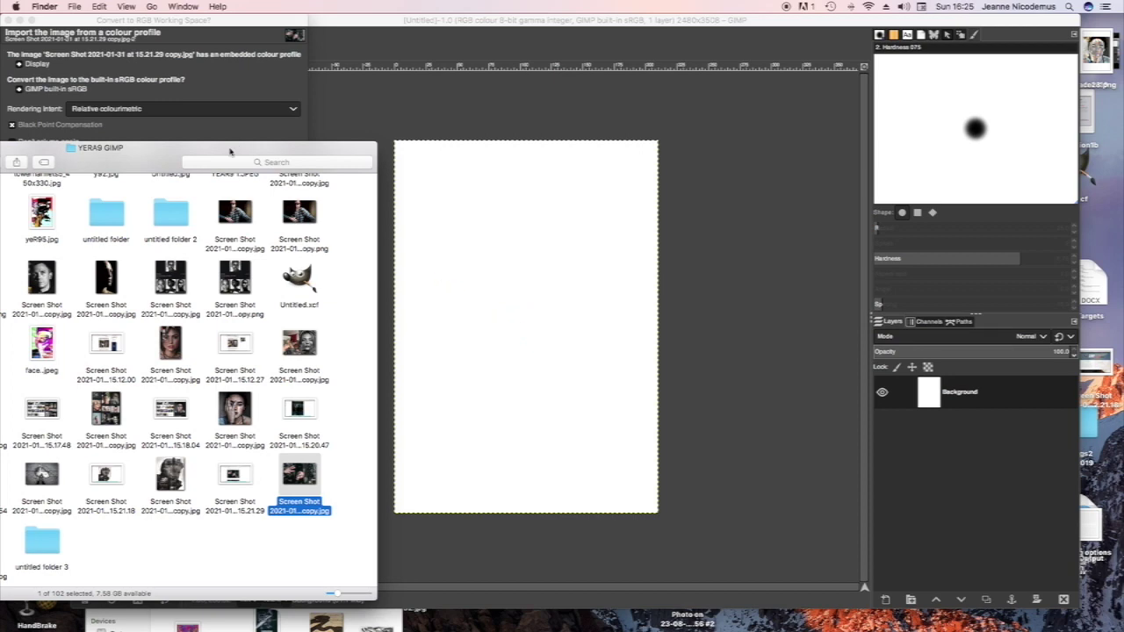
{"action": "left_click_drag", "start_coordinate": [230, 151], "coordinate": [152, 295]}
{"action": "left_click", "coordinate": [273, 172]}
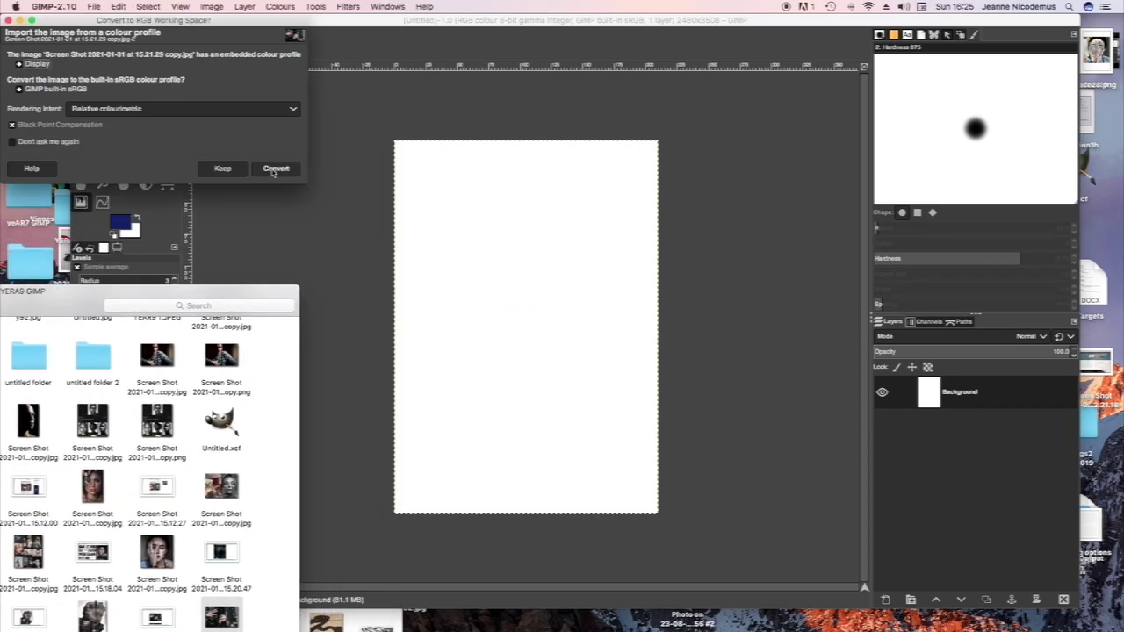
{"action": "left_click", "coordinate": [276, 169]}
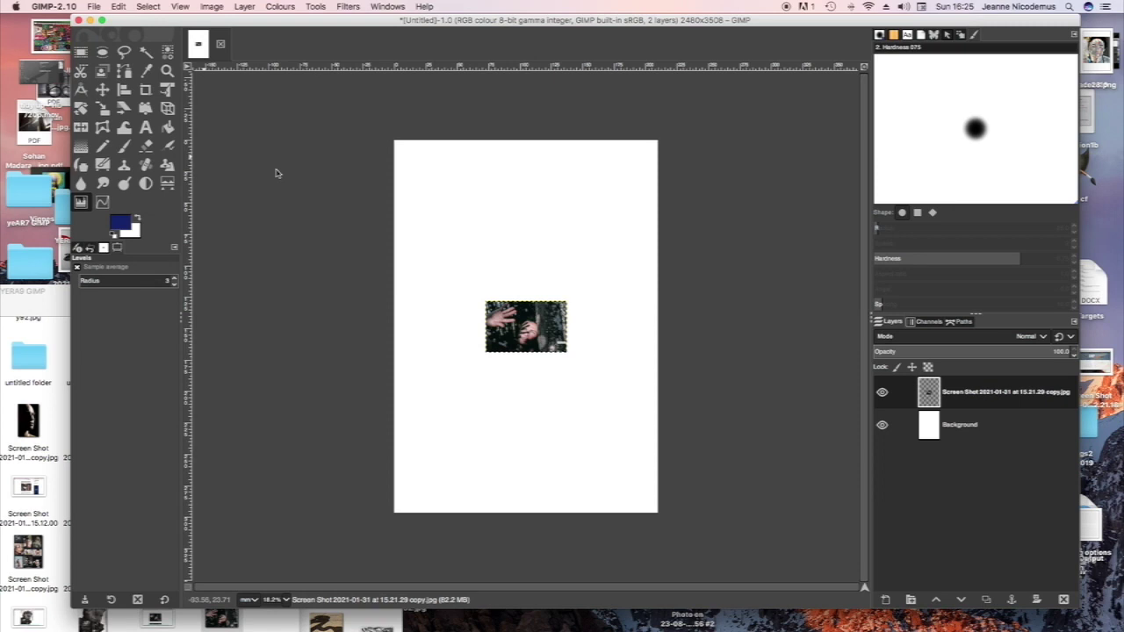
Scale the screenshot layer up to about 297 × 171 mm, past the page's right edge.
{"action": "key", "text": "s"}
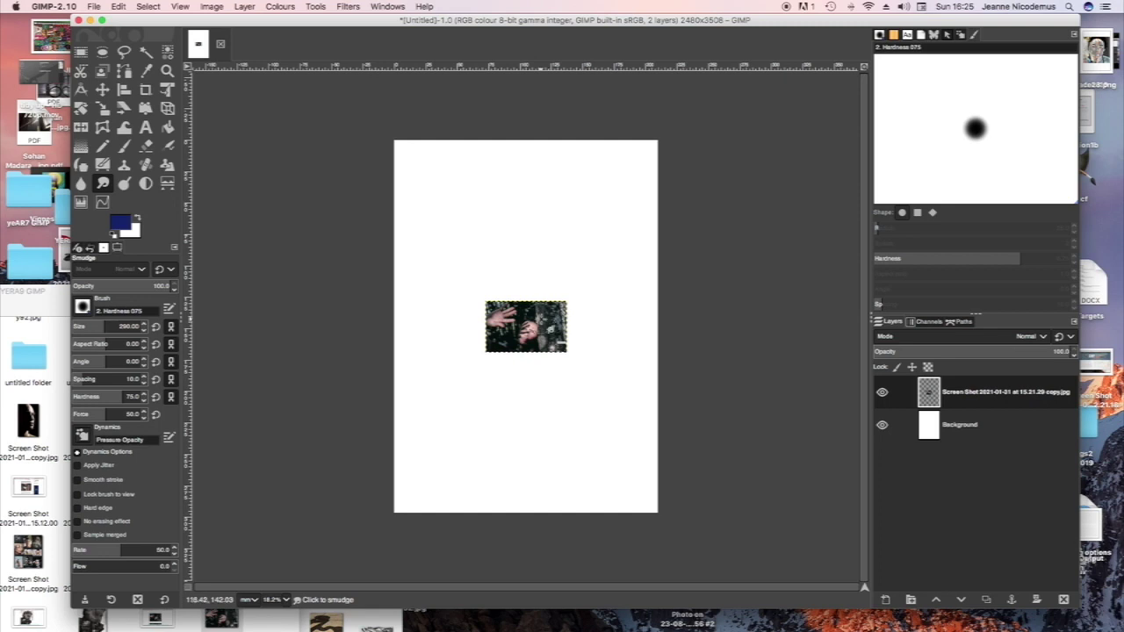
{"action": "left_click", "coordinate": [81, 109]}
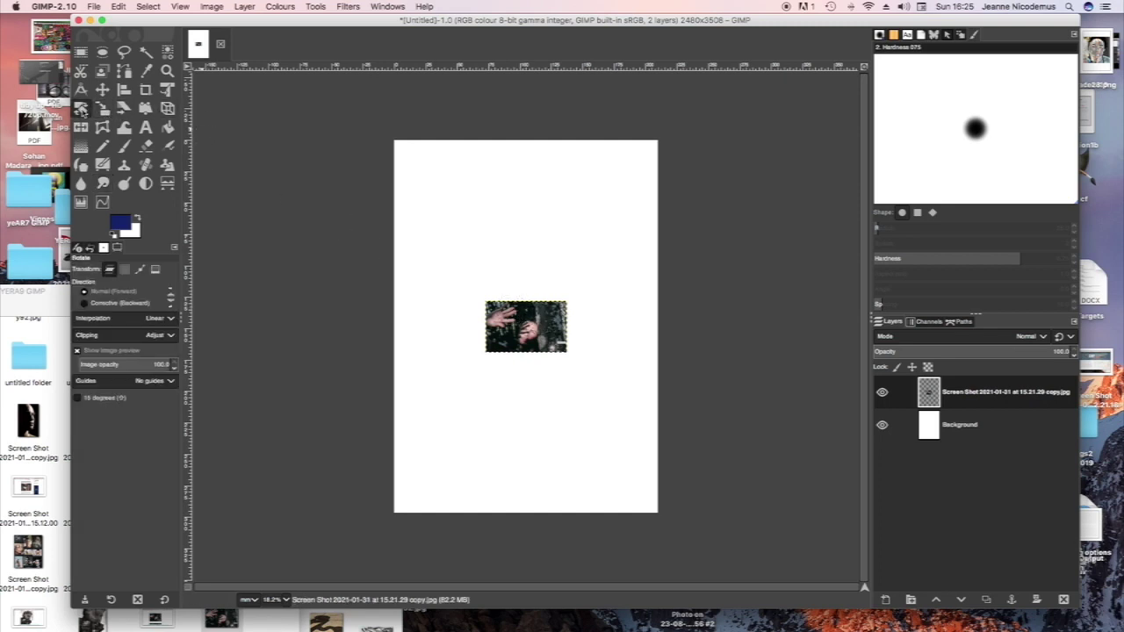
{"action": "left_click", "coordinate": [103, 109]}
{"action": "left_click", "coordinate": [523, 216]}
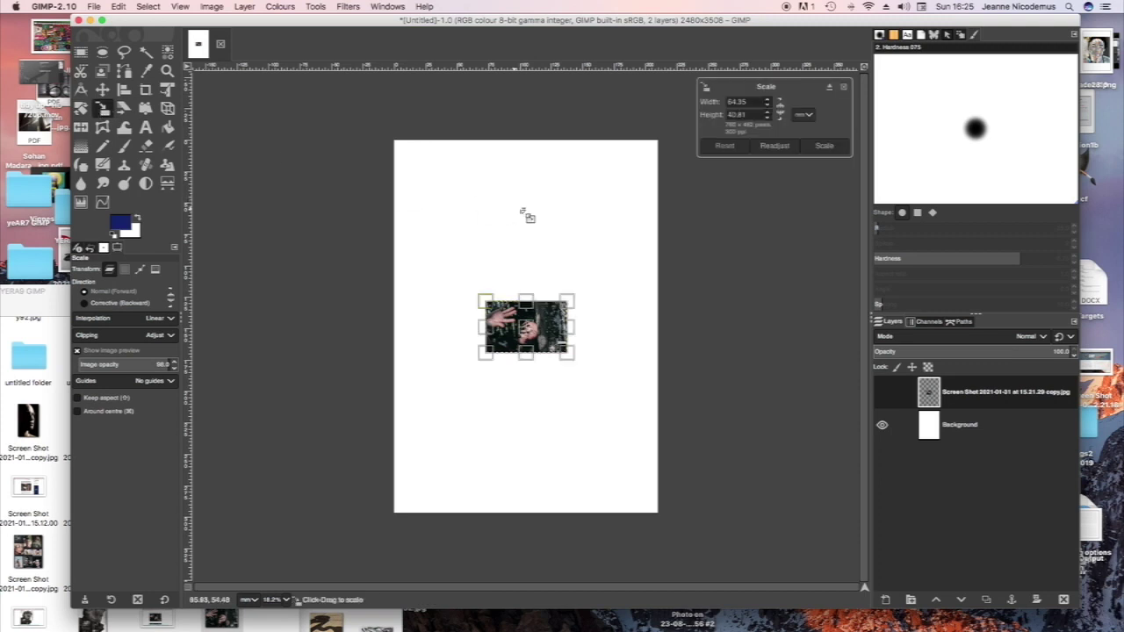
{"action": "left_click_drag", "start_coordinate": [486, 302], "coordinate": [386, 246]}
{"action": "left_click_drag", "start_coordinate": [571, 356], "coordinate": [665, 407]}
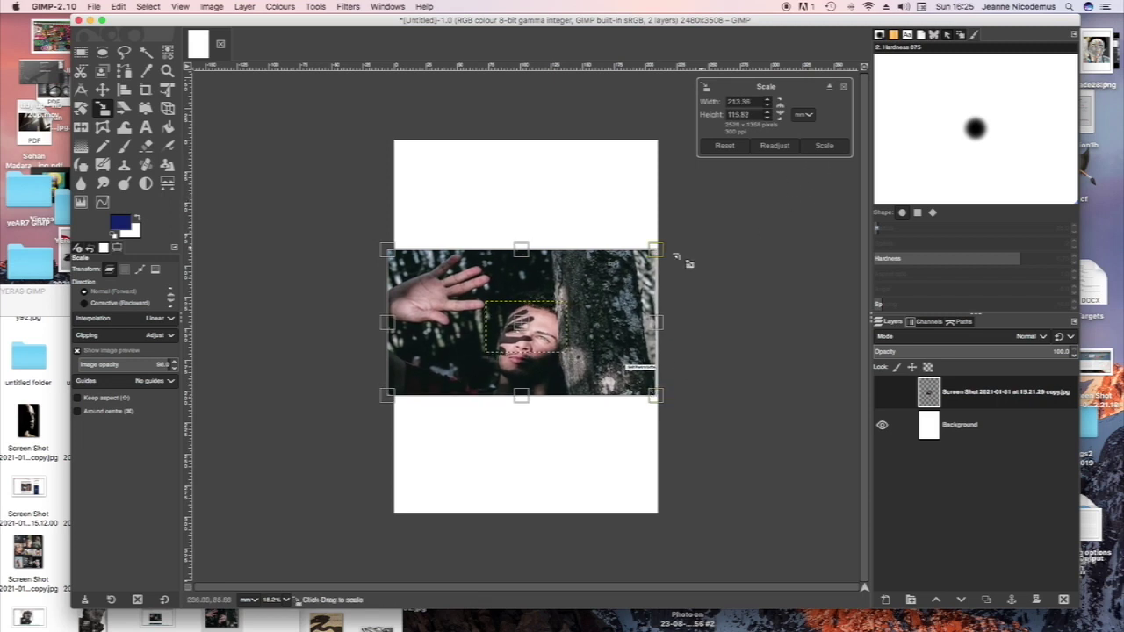
{"action": "left_click_drag", "start_coordinate": [665, 249], "coordinate": [761, 180]}
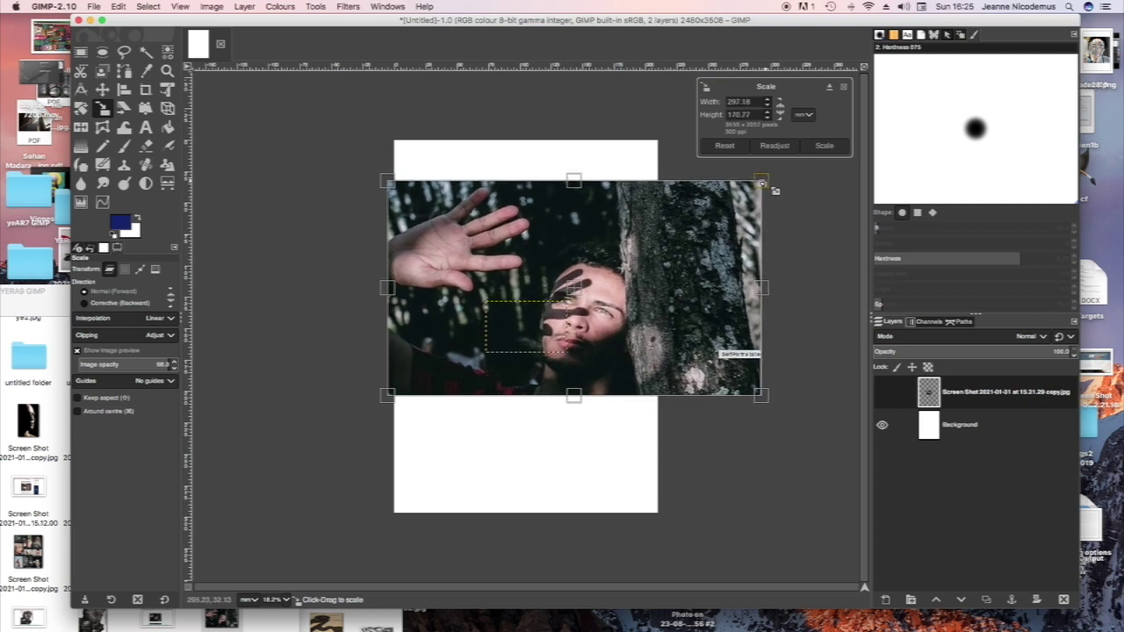
{"action": "left_click", "coordinate": [823, 146]}
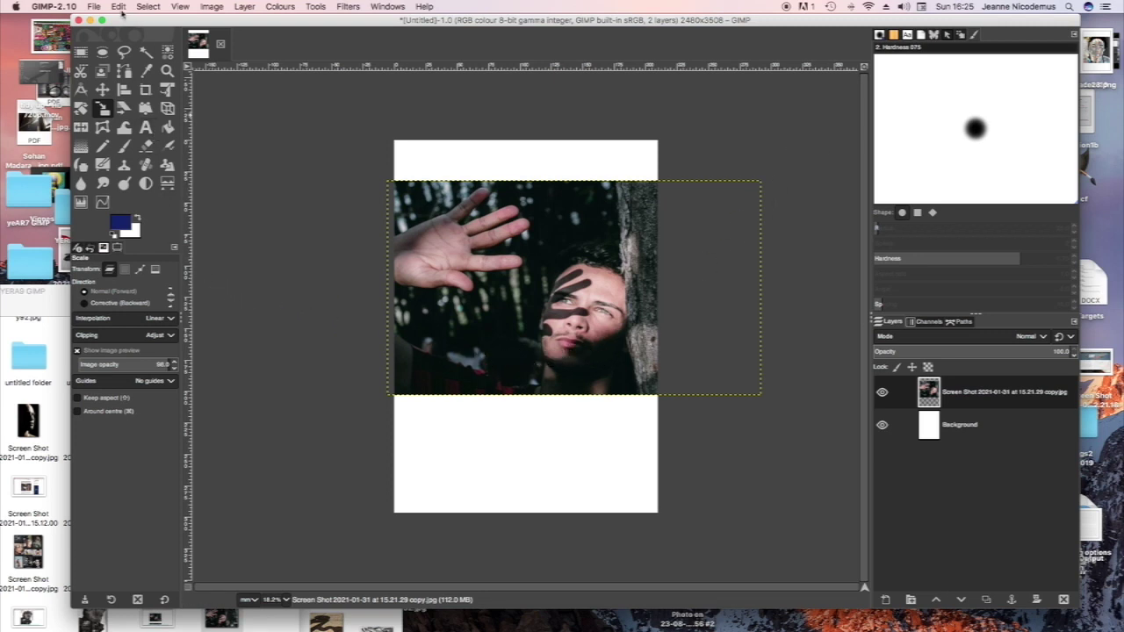
Rotate the whole image 90° clockwise into a 3508 × 2480 landscape page.
{"action": "left_click", "coordinate": [213, 7]}
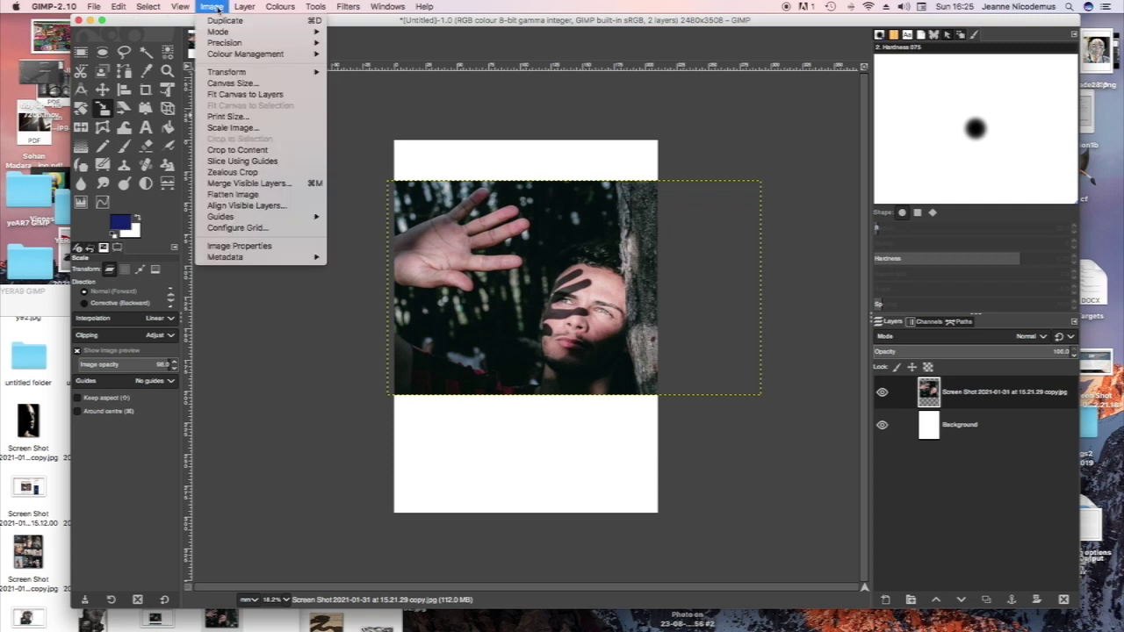
{"action": "mouse_move", "coordinate": [239, 73]}
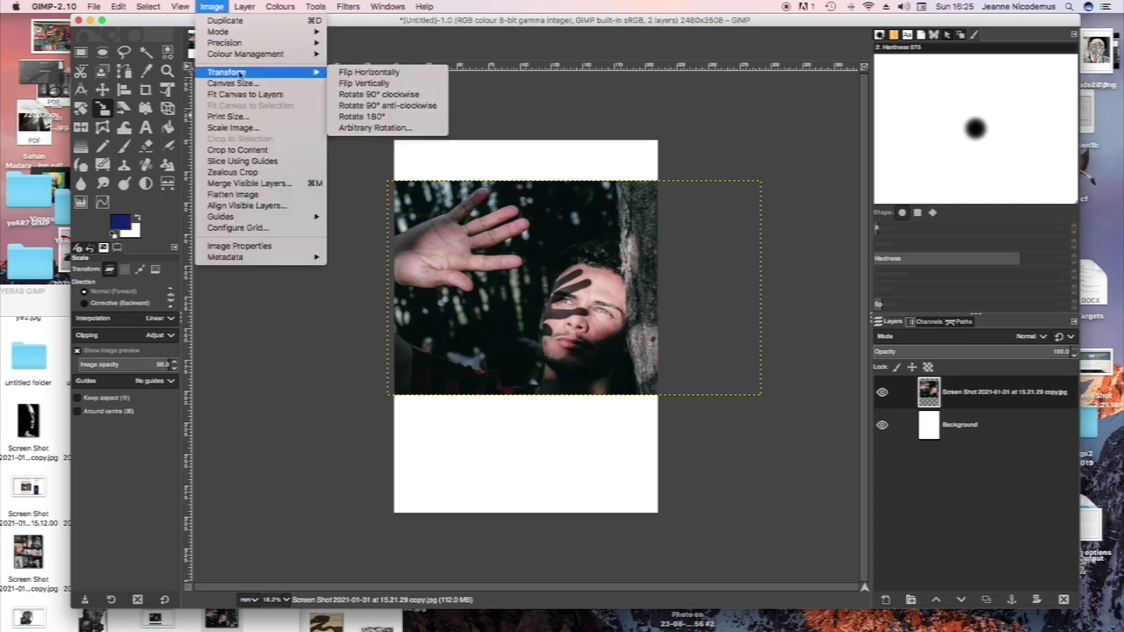
{"action": "left_click", "coordinate": [350, 95]}
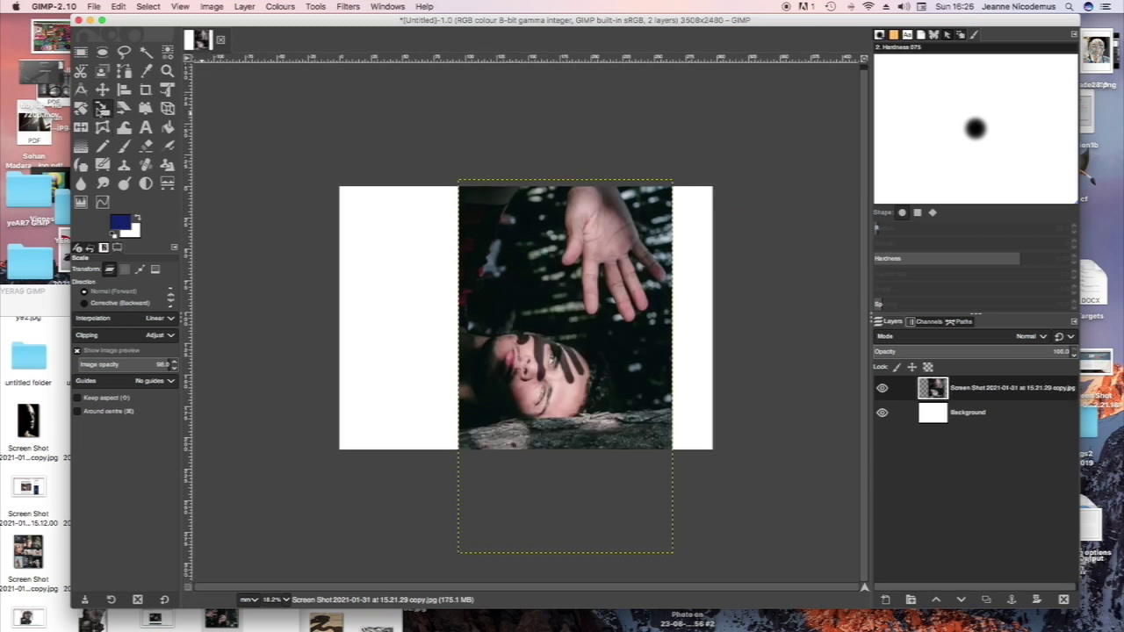
Rescale the photo layer, rotate it back to horizontal, and reposition it across the page width.
{"action": "left_click", "coordinate": [469, 196]}
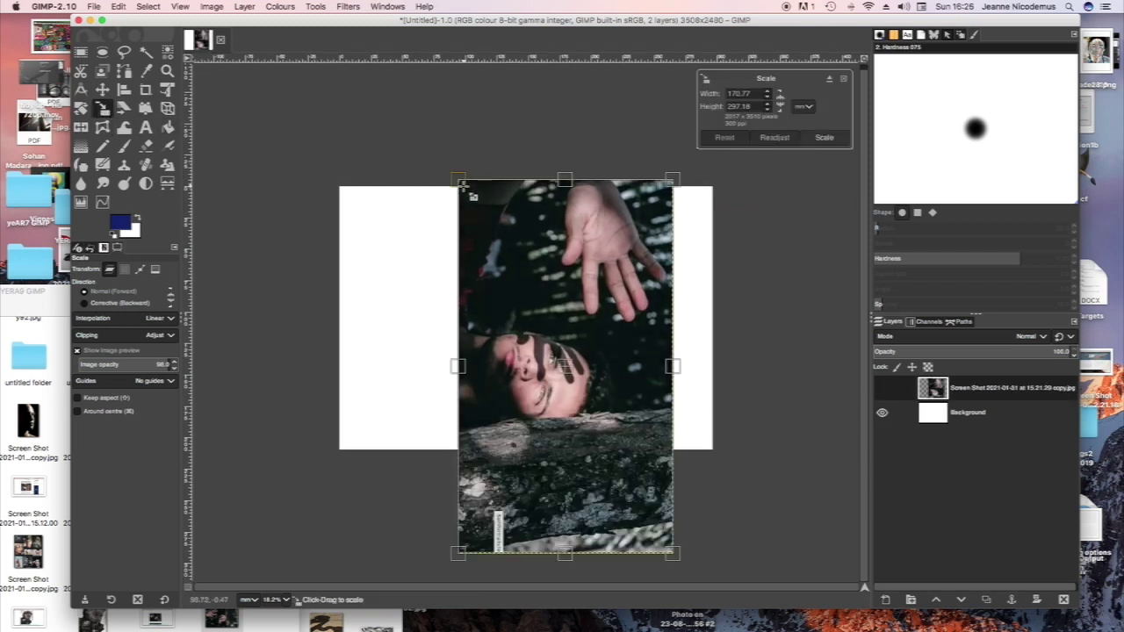
{"action": "mouse_move", "coordinate": [459, 186]}
{"action": "left_mouse_down"}
{"action": "mouse_move", "coordinate": [433, 189]}
{"action": "mouse_move", "coordinate": [451, 186]}
{"action": "left_mouse_up"}
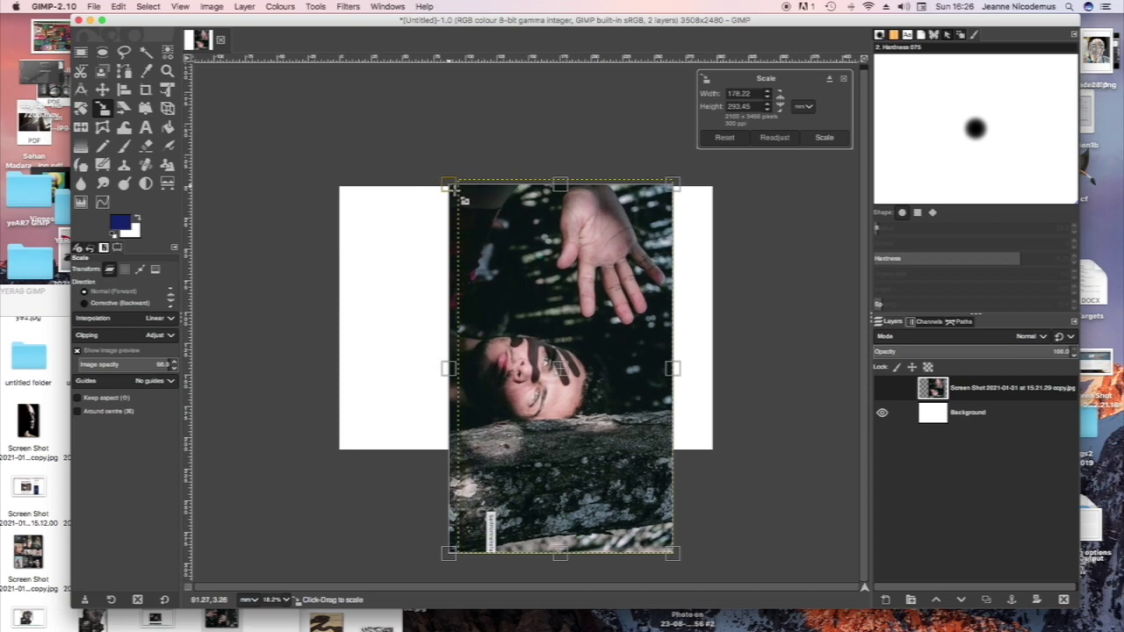
{"action": "left_click", "coordinate": [823, 138]}
{"action": "key", "text": "shift+r"}
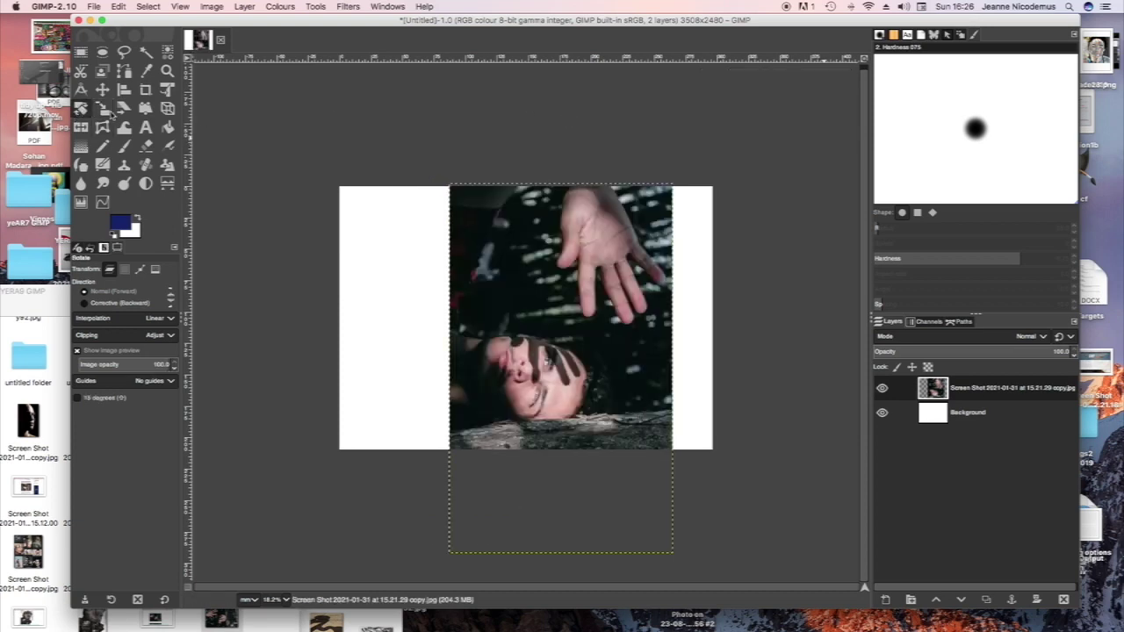
{"action": "left_click_drag", "start_coordinate": [457, 192], "coordinate": [512, 336]}
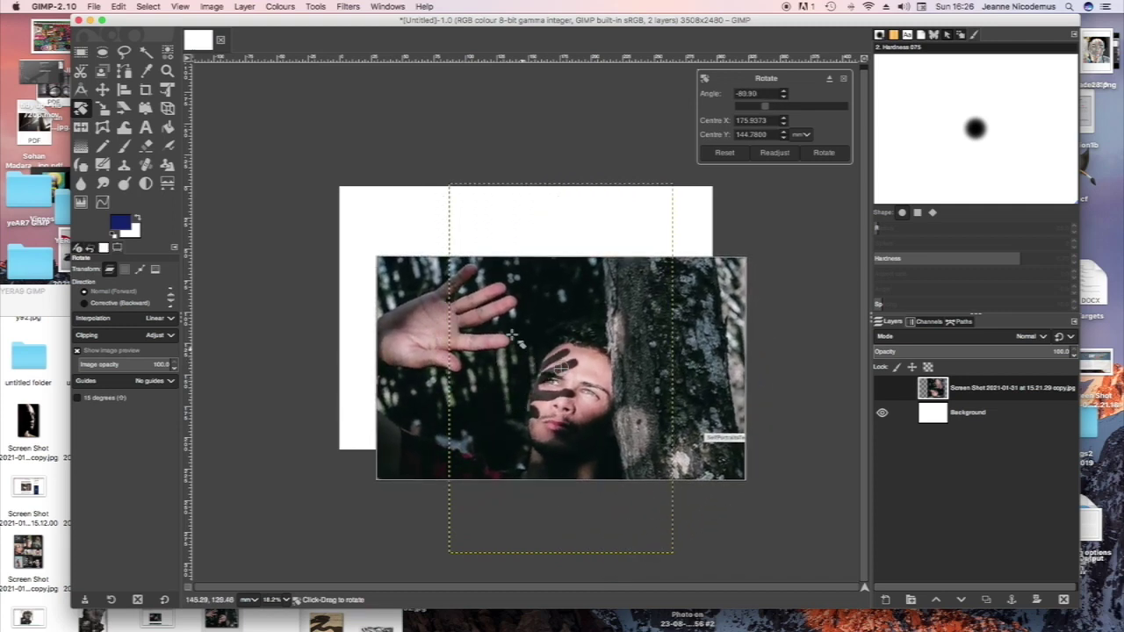
{"action": "left_click", "coordinate": [823, 152]}
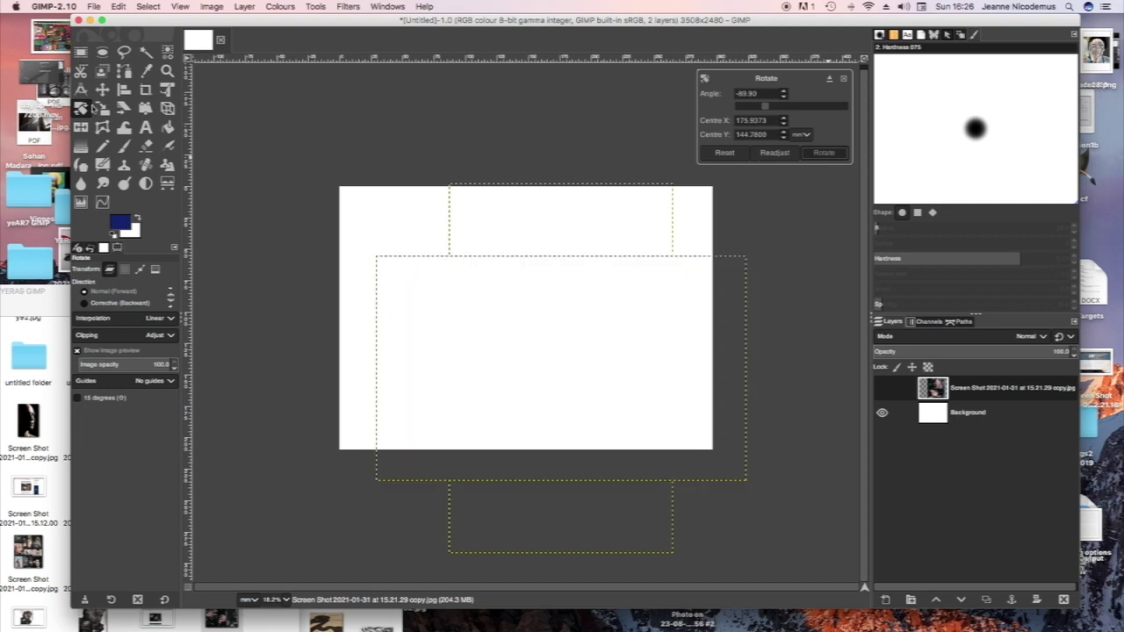
{"action": "left_click", "coordinate": [102, 90]}
{"action": "left_click_drag", "start_coordinate": [403, 291], "coordinate": [380, 249]}
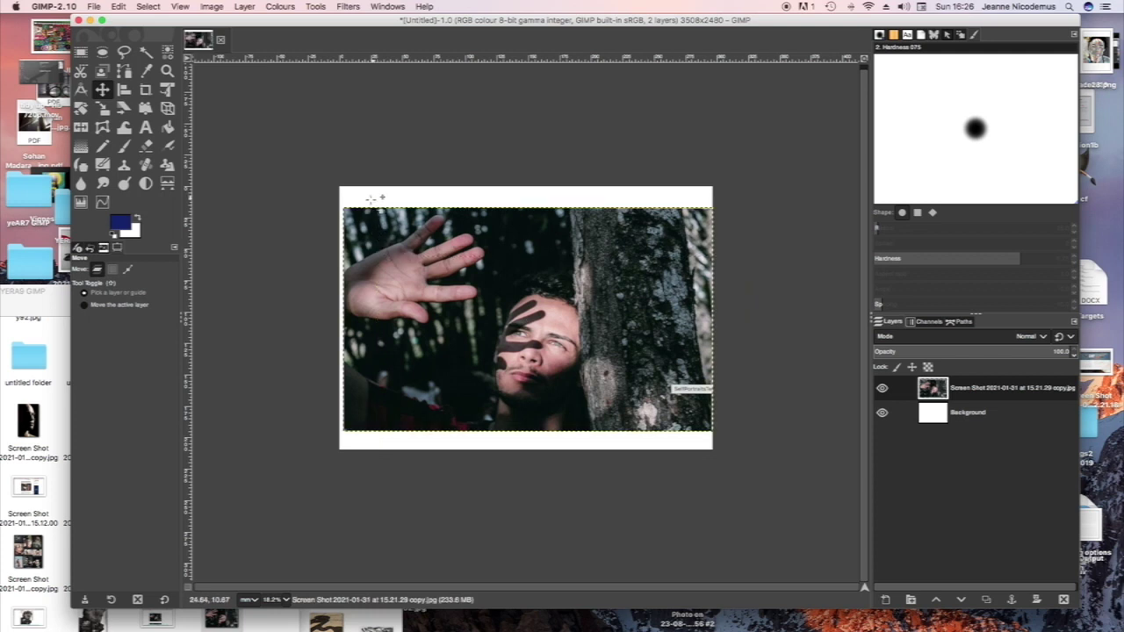
Apply a Threshold with low value 147 to the face screenshot layer.
{"action": "left_click", "coordinate": [210, 7]}
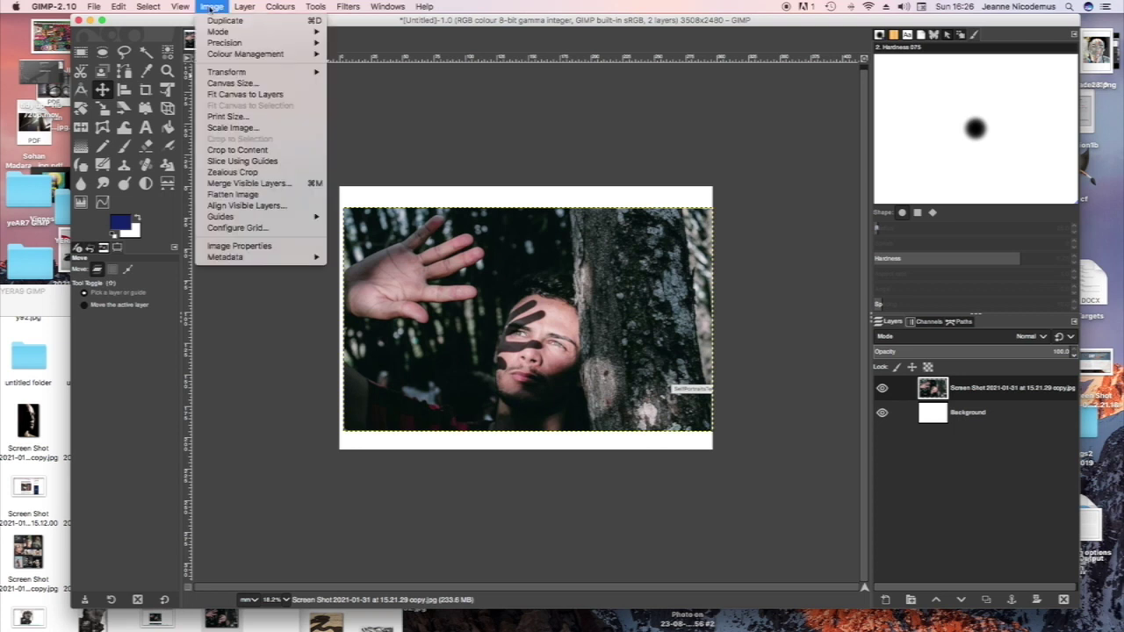
{"action": "mouse_move", "coordinate": [280, 7]}
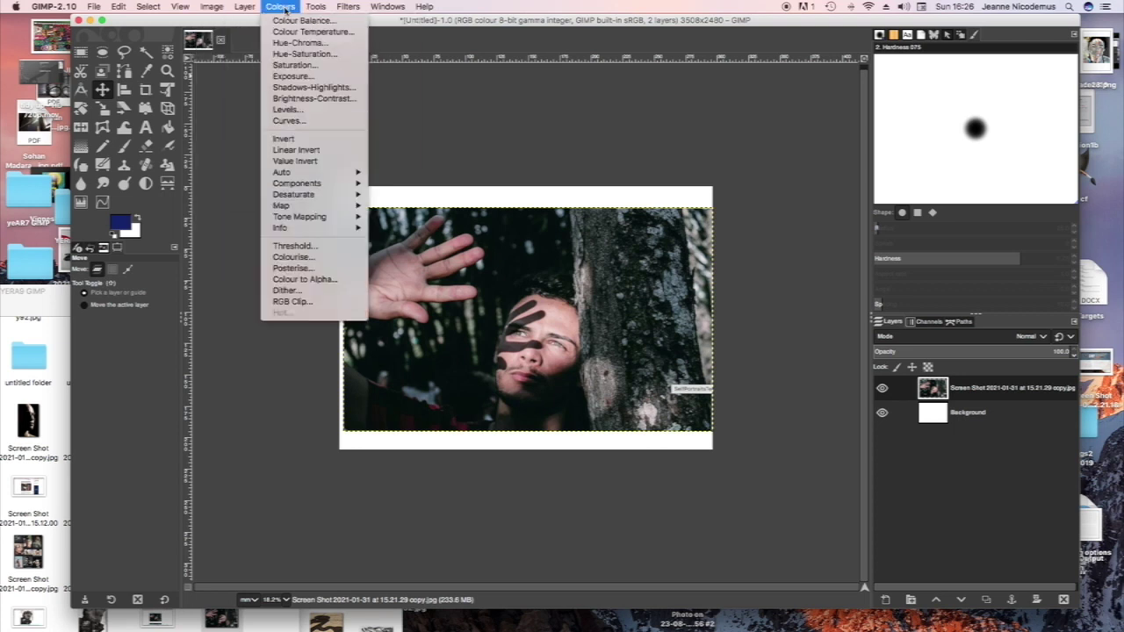
{"action": "left_click", "coordinate": [304, 249]}
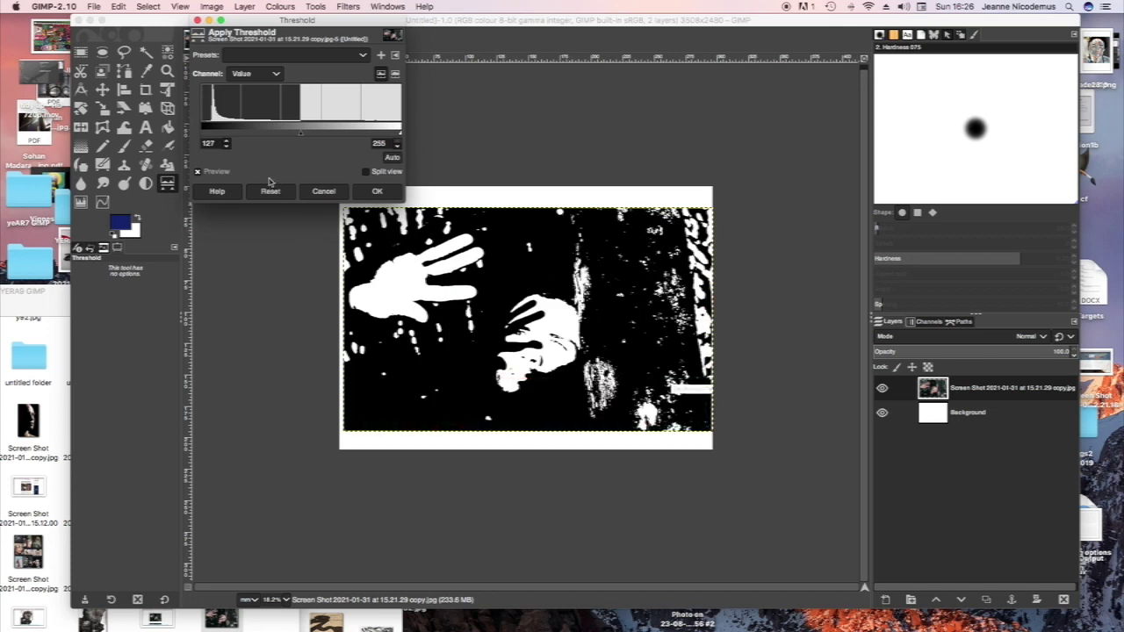
{"action": "mouse_move", "coordinate": [302, 135]}
{"action": "left_mouse_down"}
{"action": "mouse_move", "coordinate": [327, 137]}
{"action": "mouse_move", "coordinate": [274, 136]}
{"action": "mouse_move", "coordinate": [317, 135]}
{"action": "left_mouse_up"}
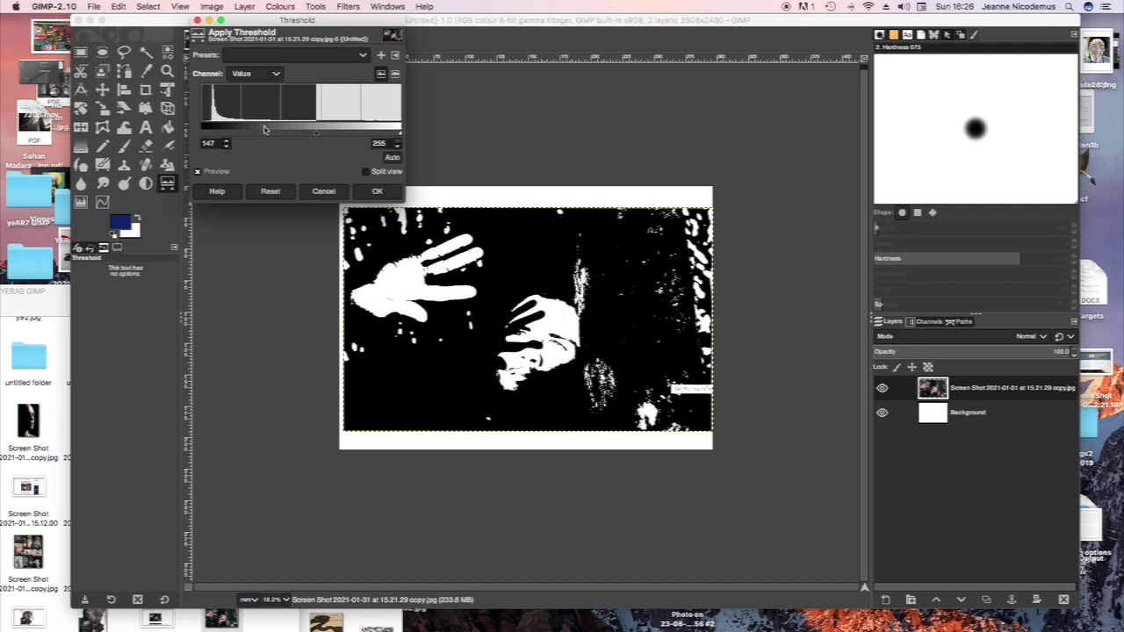
{"action": "left_click", "coordinate": [372, 192]}
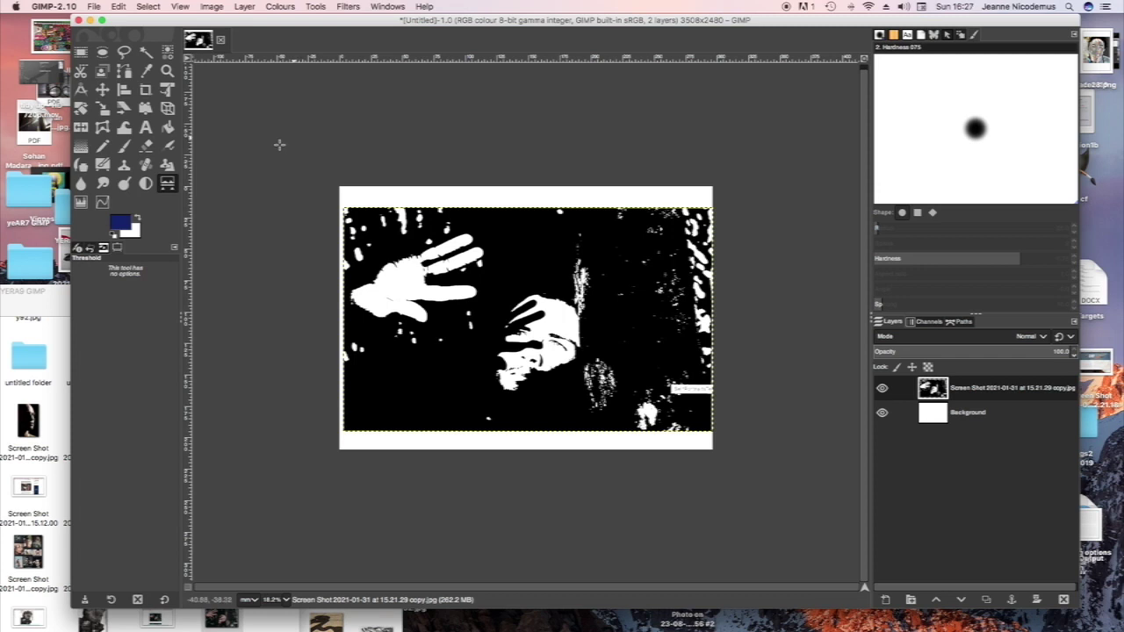
{"action": "left_click_drag", "start_coordinate": [177, 25], "coordinate": [127, 20]}
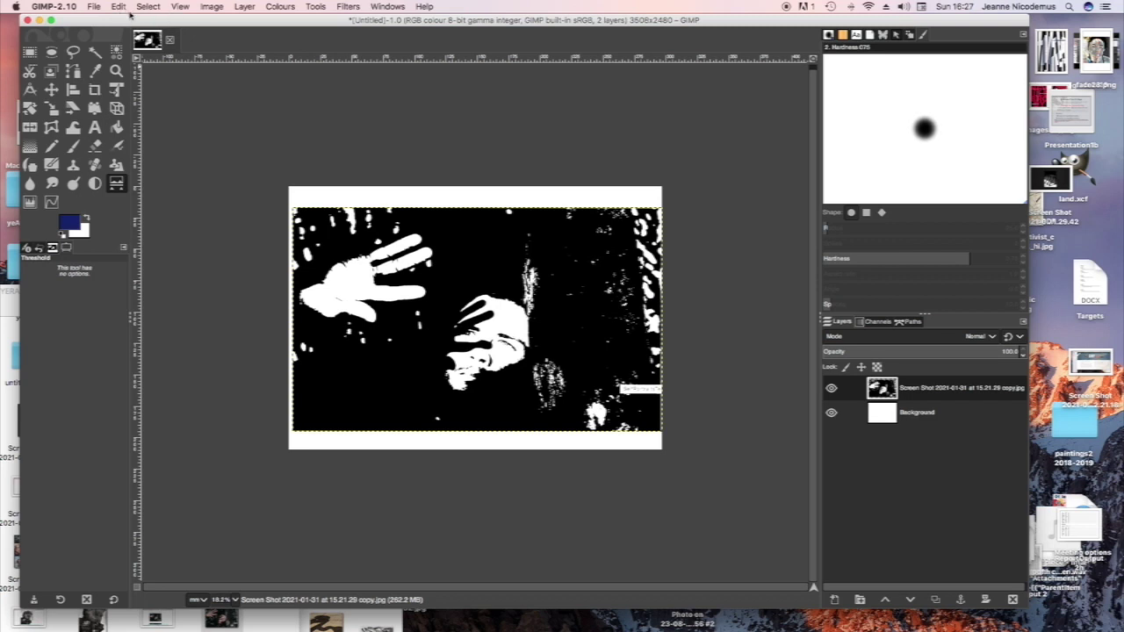
Drag experiment-Recovered0000.jpg from the YERA9 GIMP folder onto the canvas as a new layer.
{"action": "left_click", "coordinate": [11, 307]}
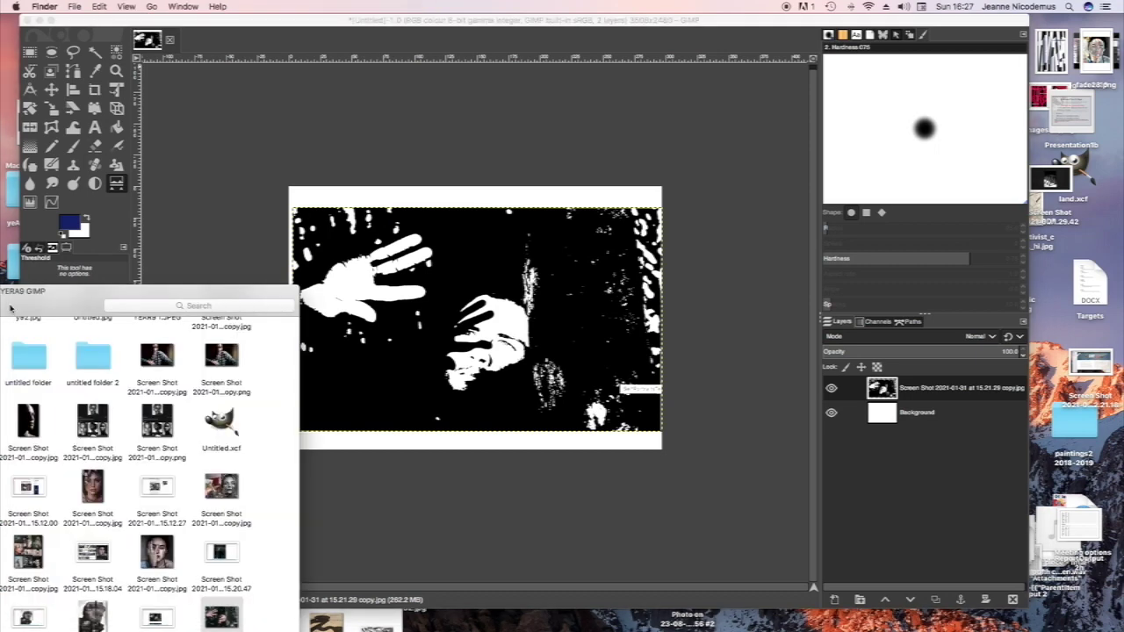
{"action": "scroll", "coordinate": [54, 345], "scroll_direction": "down", "scroll_amount": 1}
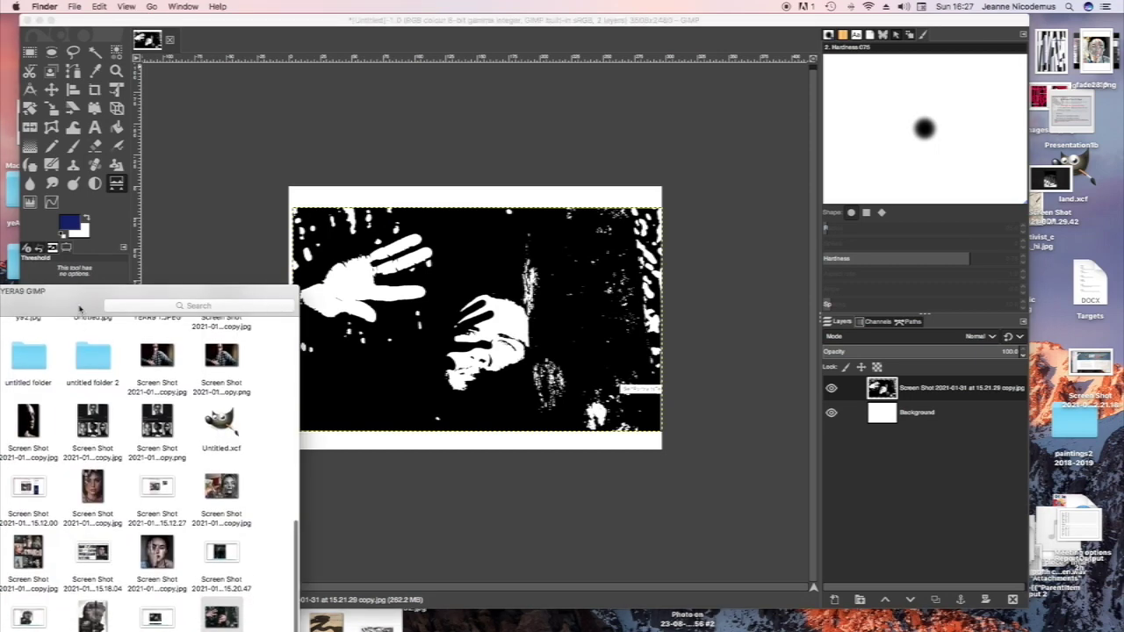
{"action": "left_click_drag", "start_coordinate": [79, 301], "coordinate": [108, 119]}
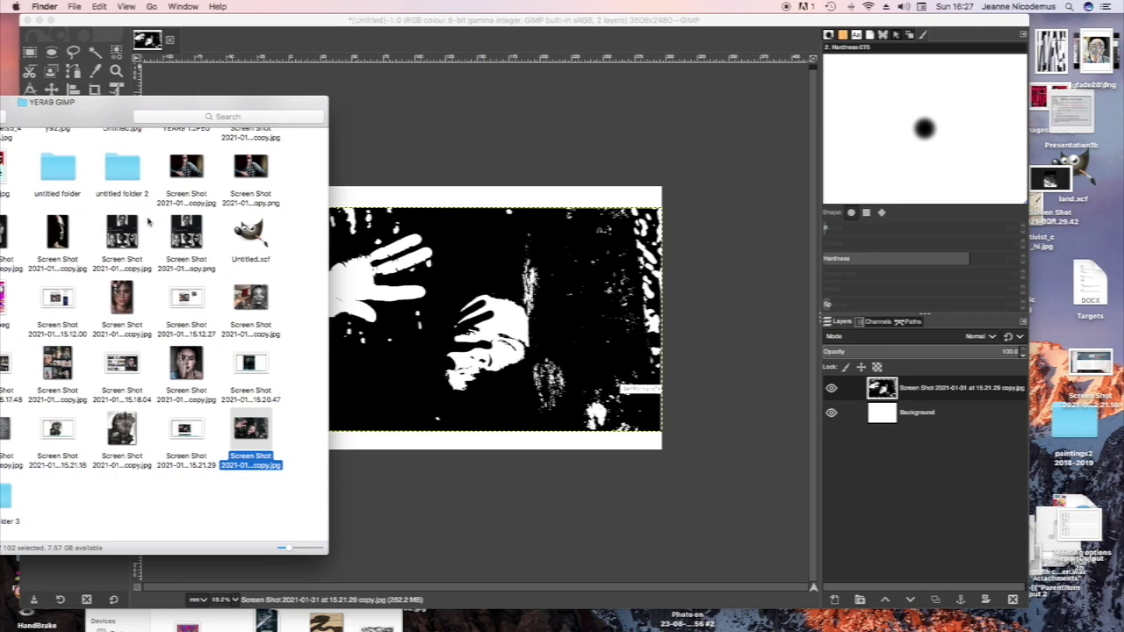
{"action": "scroll", "coordinate": [149, 223], "scroll_direction": "up", "scroll_amount": 1}
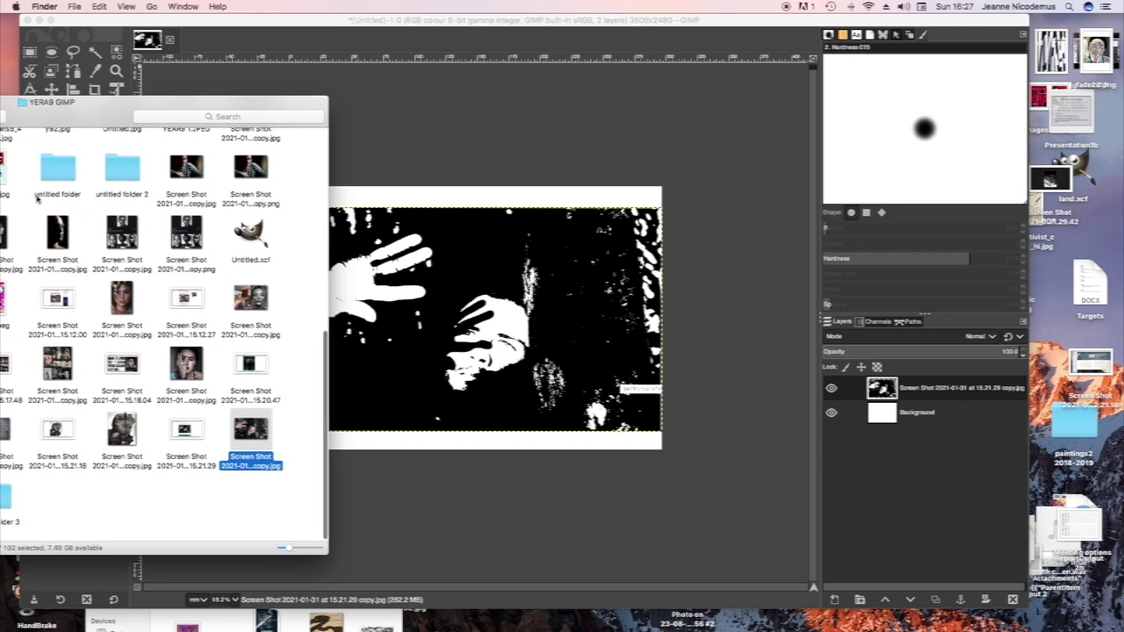
{"action": "scroll", "coordinate": [176, 216], "scroll_direction": "up", "scroll_amount": 1}
{"action": "left_click_drag", "start_coordinate": [111, 122], "coordinate": [289, 149]}
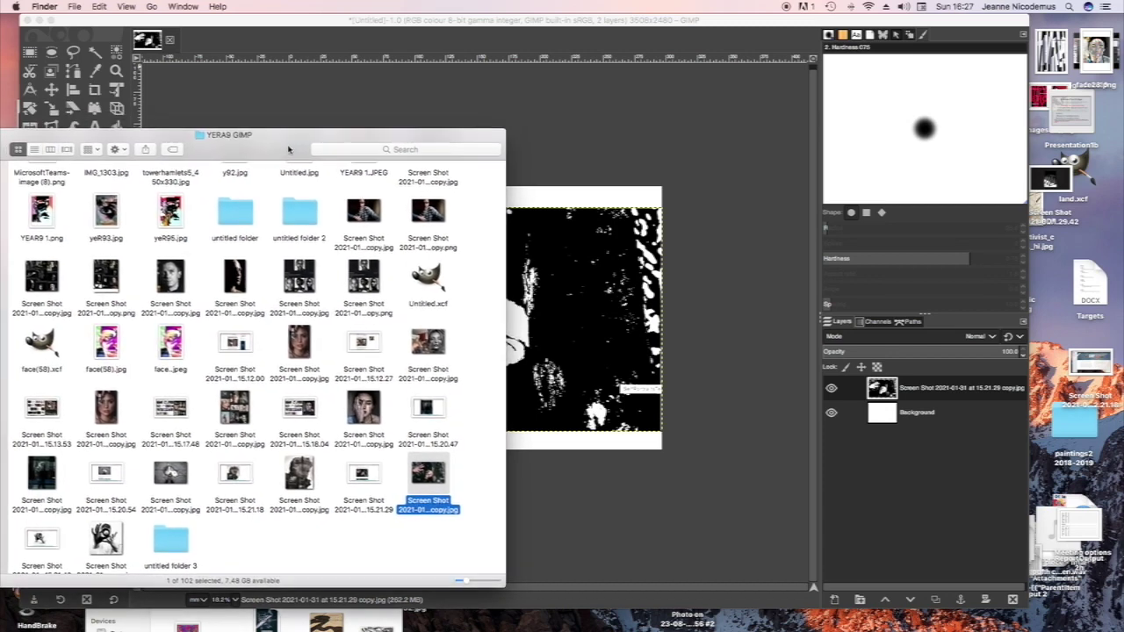
{"action": "scroll", "coordinate": [235, 261], "scroll_direction": "up", "scroll_amount": 5}
{"action": "scroll", "coordinate": [235, 262], "scroll_direction": "up", "scroll_amount": 4}
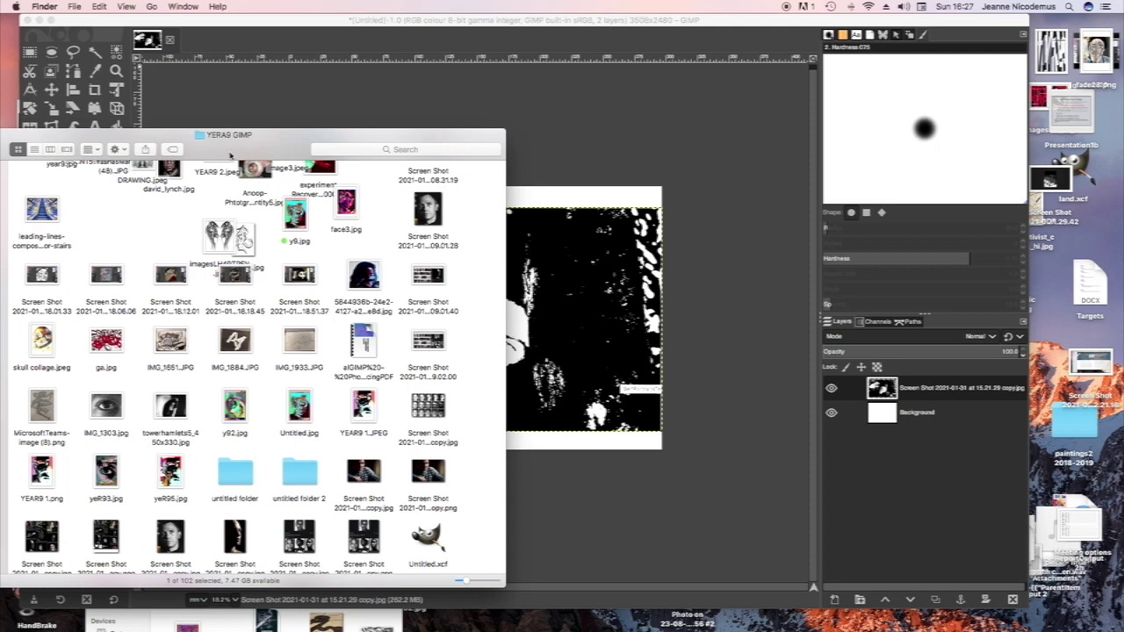
{"action": "left_click_drag", "start_coordinate": [231, 154], "coordinate": [225, 159]}
{"action": "scroll", "coordinate": [236, 261], "scroll_direction": "up", "scroll_amount": 6}
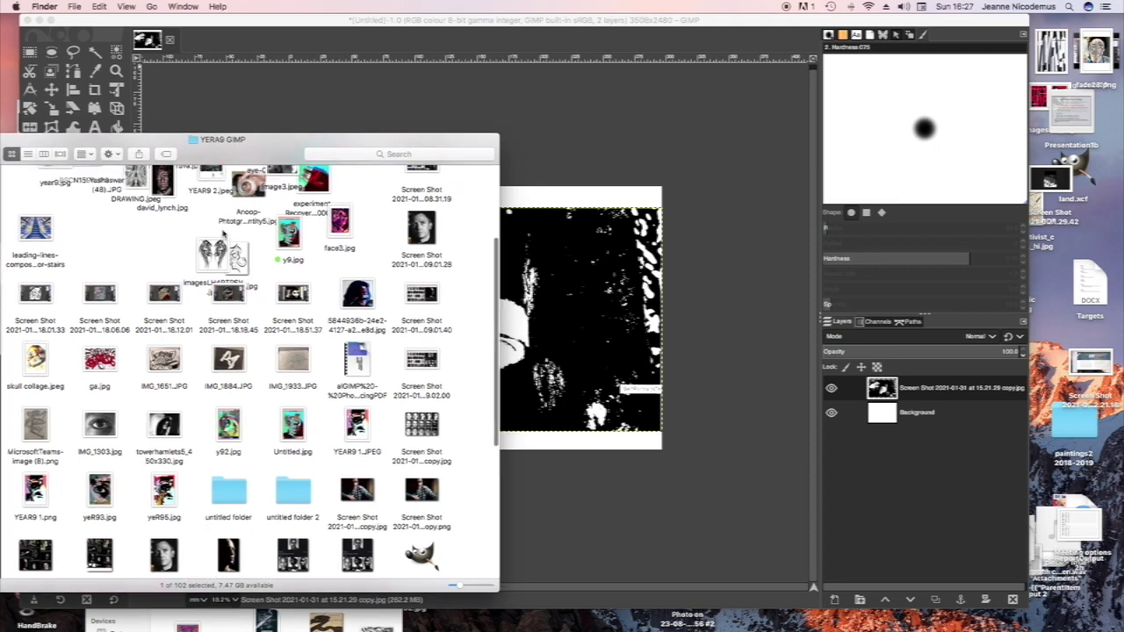
{"action": "left_click_drag", "start_coordinate": [314, 340], "coordinate": [499, 312]}
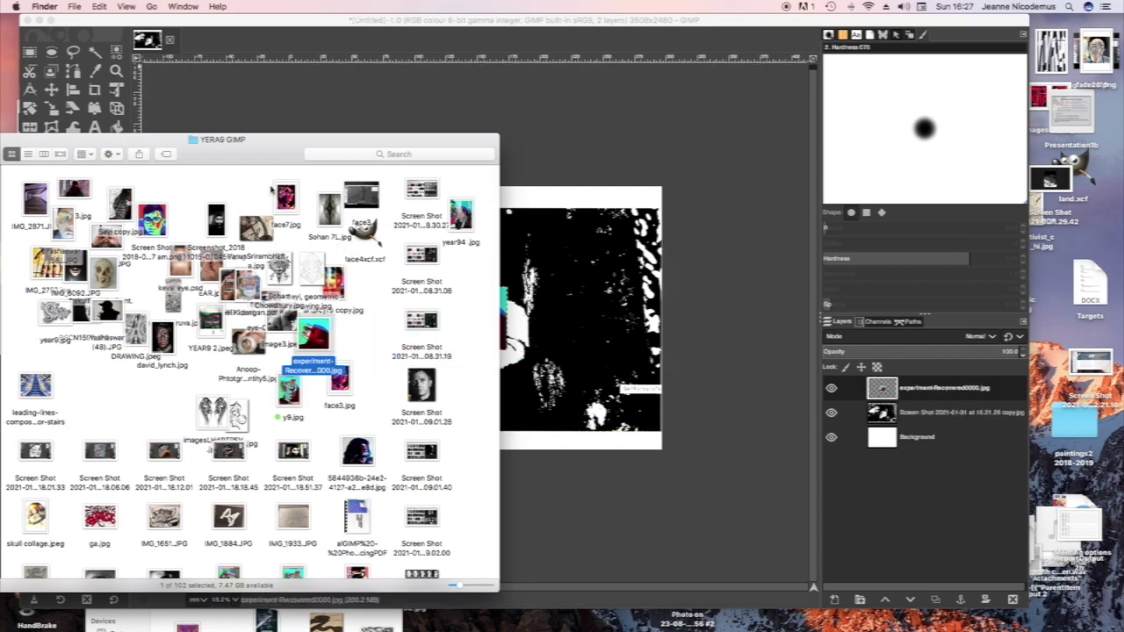
{"action": "left_click_drag", "start_coordinate": [254, 158], "coordinate": [3, 163]}
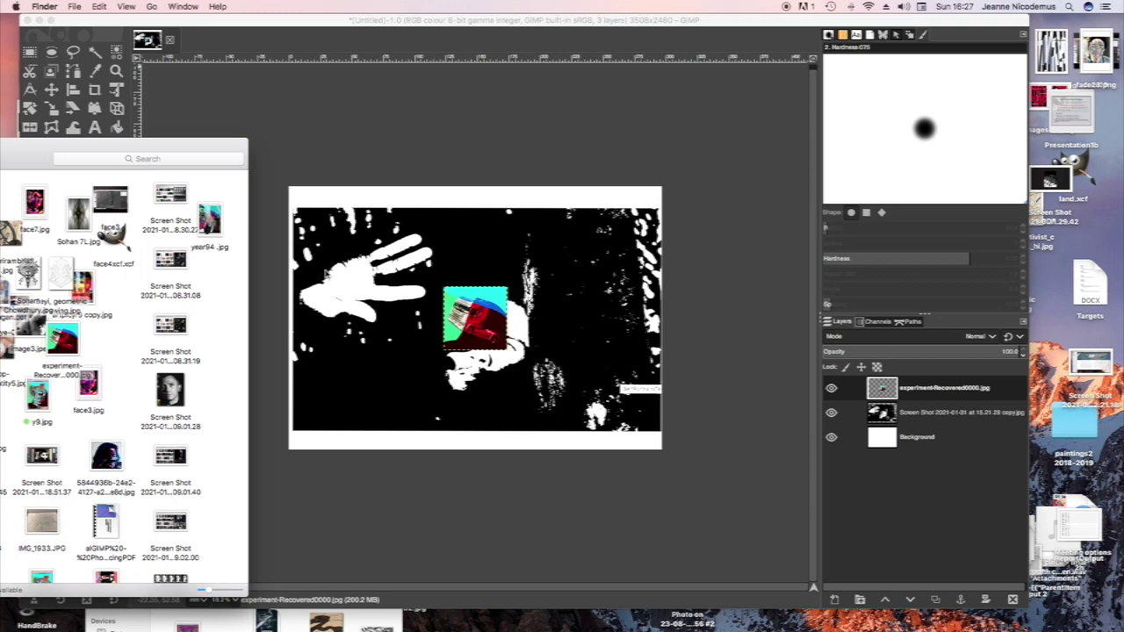
Scale the truck layer out to the canvas edges so it fills nearly the whole page.
{"action": "left_click", "coordinate": [467, 332]}
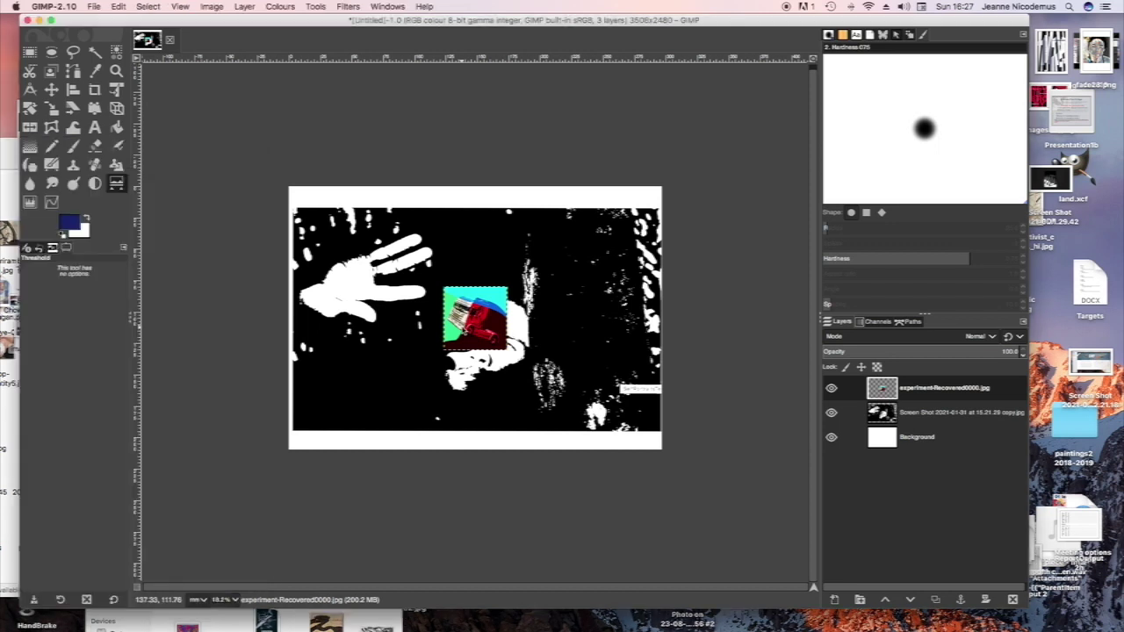
{"action": "key", "text": "shift+s"}
{"action": "left_click", "coordinate": [469, 332]}
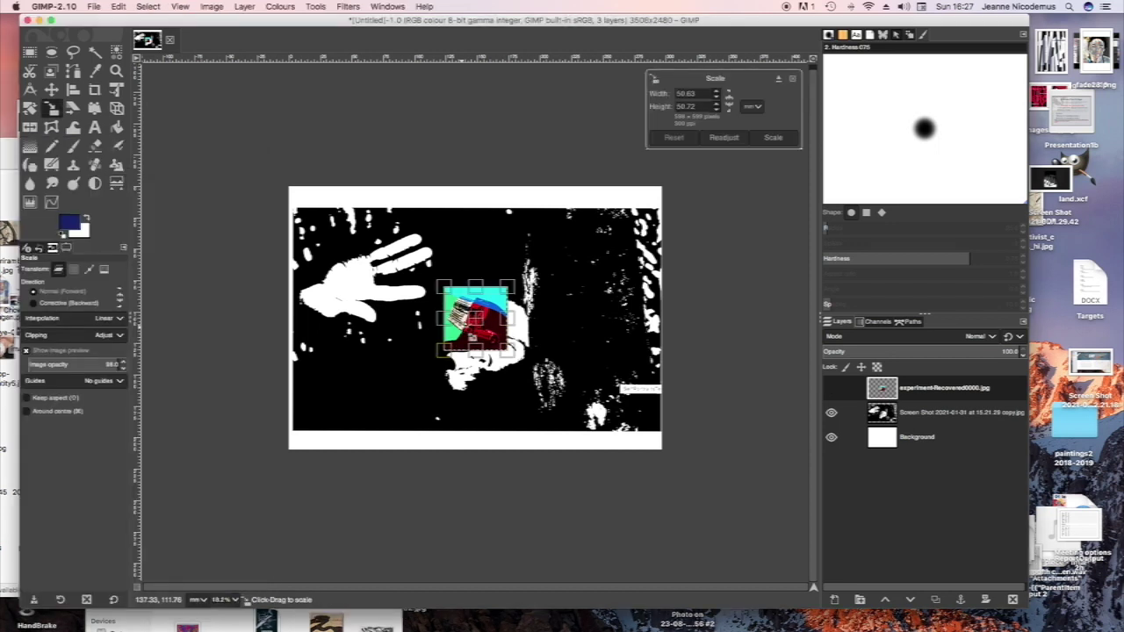
{"action": "left_click_drag", "start_coordinate": [455, 299], "coordinate": [315, 213]}
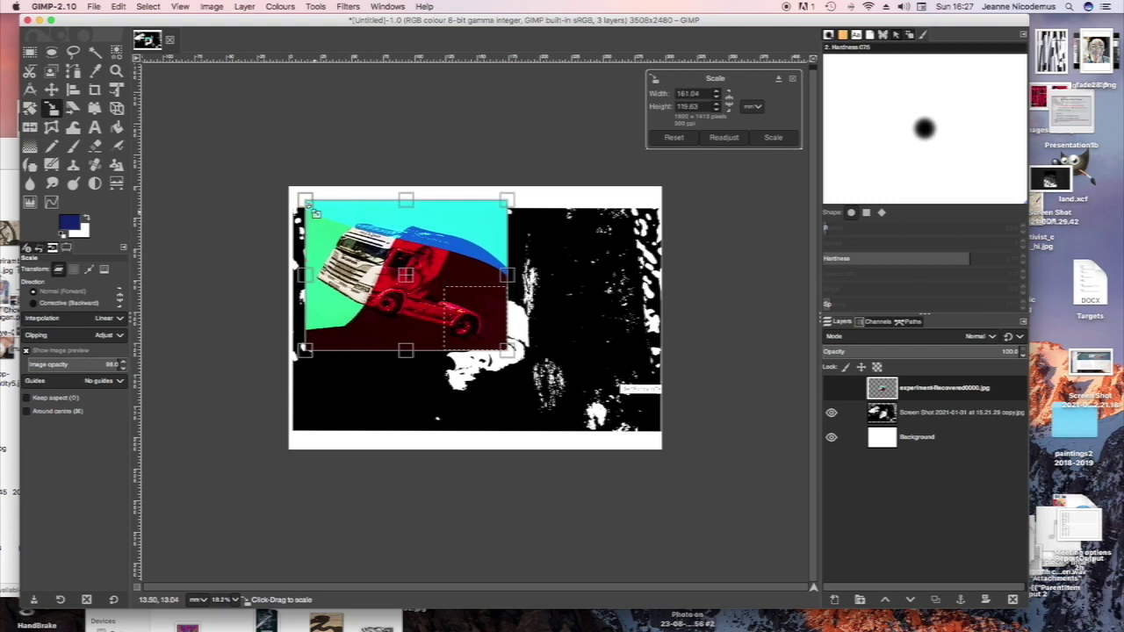
{"action": "left_click_drag", "start_coordinate": [511, 353], "coordinate": [664, 446]}
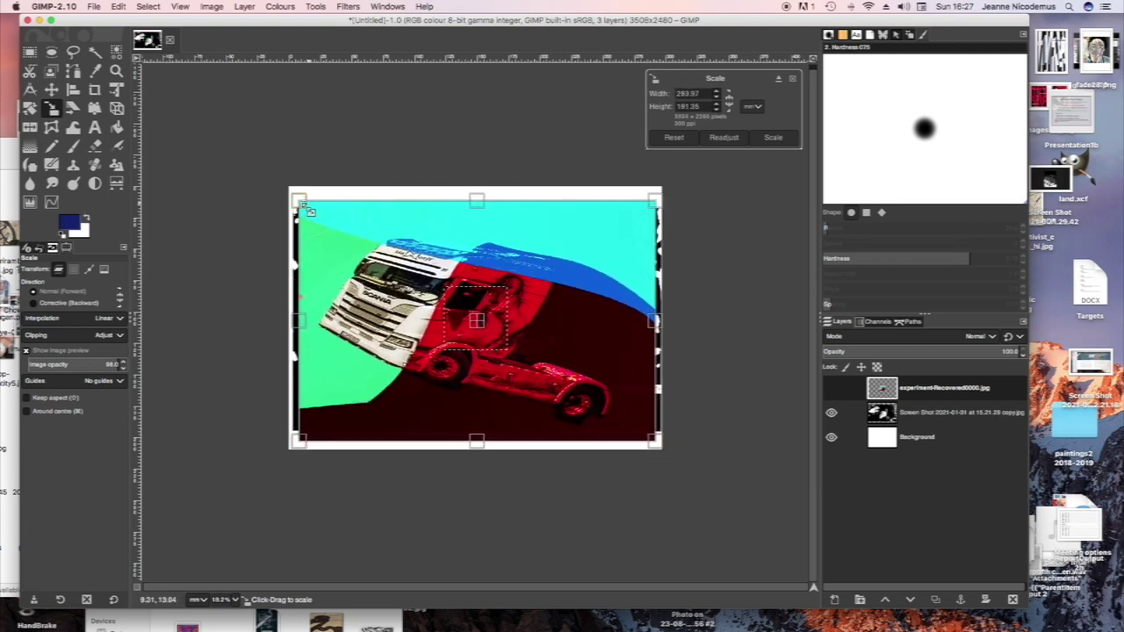
{"action": "left_click_drag", "start_coordinate": [309, 211], "coordinate": [291, 187]}
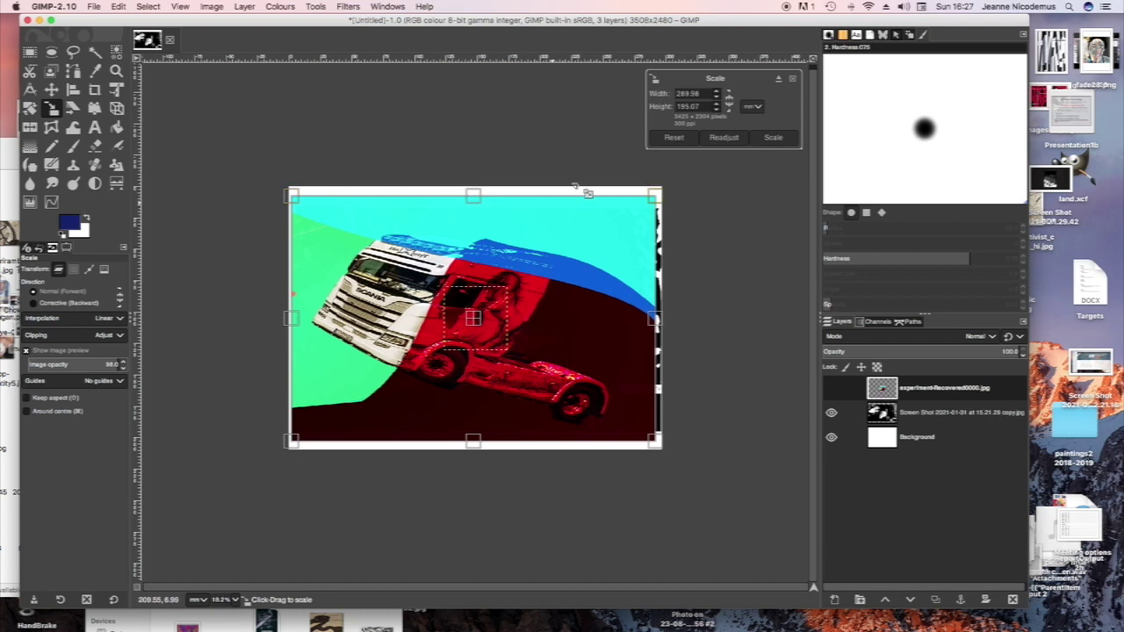
{"action": "left_click", "coordinate": [772, 139]}
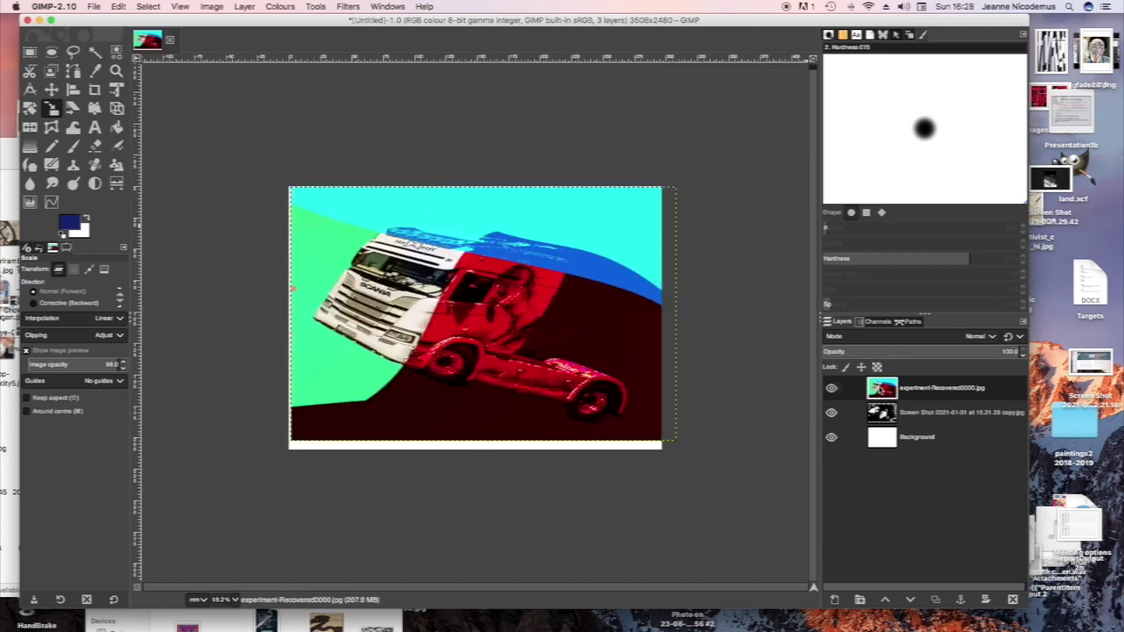
Set the truck layer's blend mode to Difference after trying Grain merge.
{"action": "left_click", "coordinate": [983, 336]}
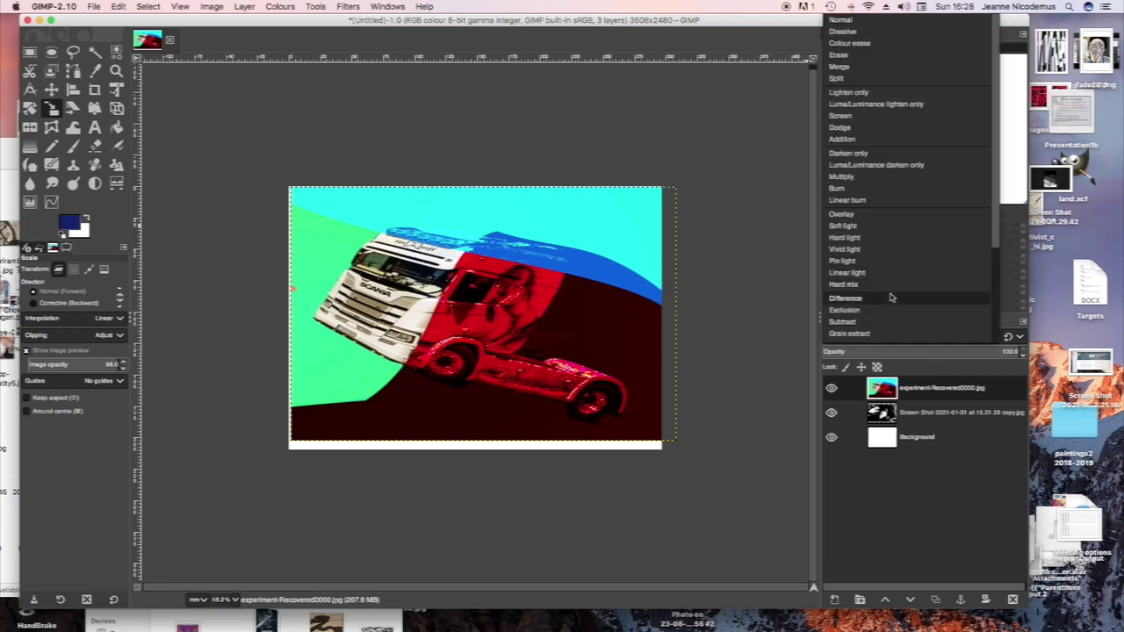
{"action": "scroll", "coordinate": [888, 301], "scroll_direction": "down", "scroll_amount": 1}
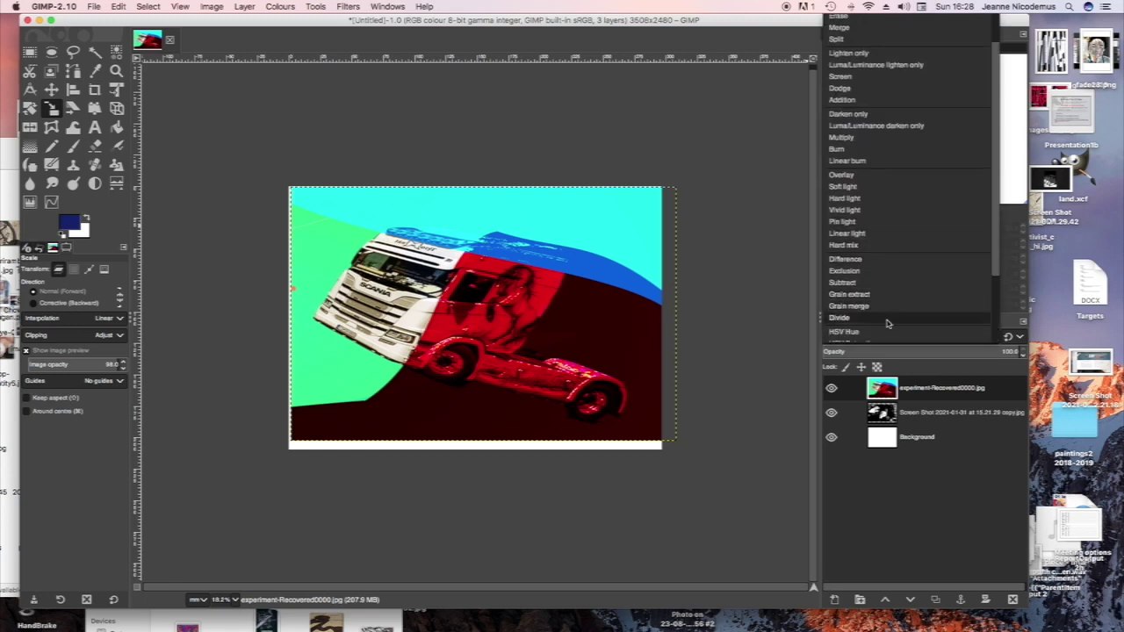
{"action": "left_click", "coordinate": [877, 266]}
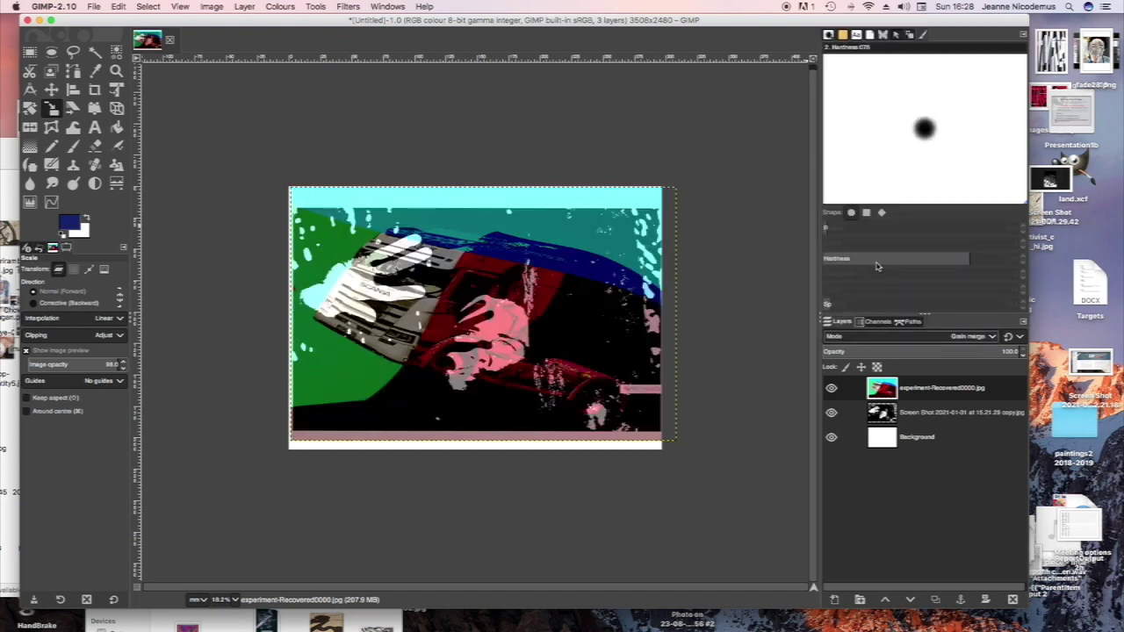
{"action": "left_click", "coordinate": [992, 339]}
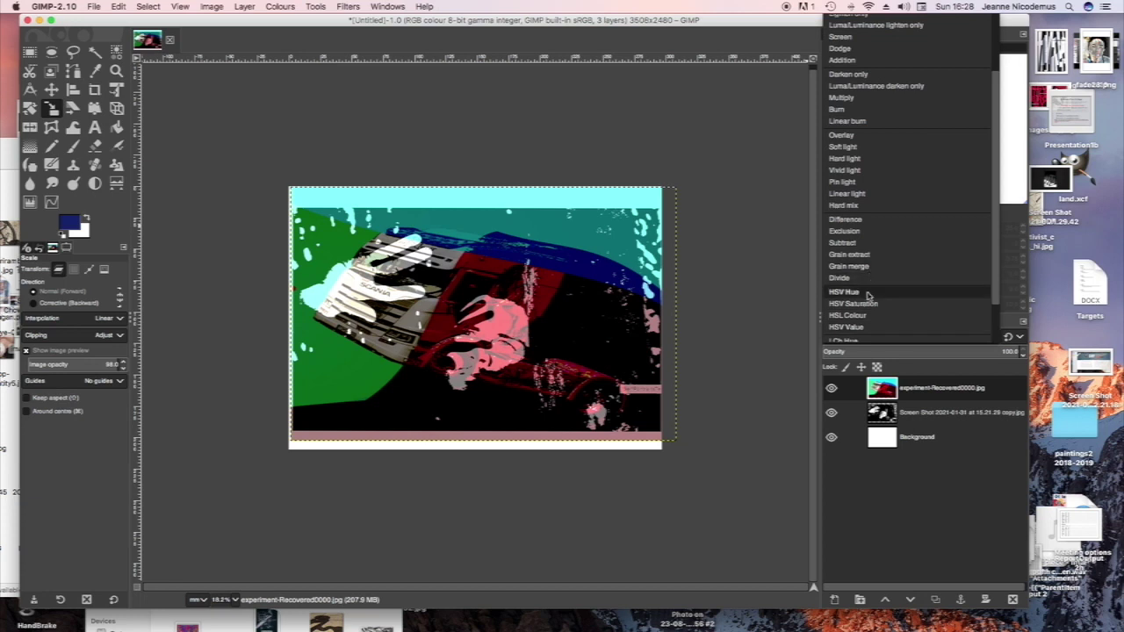
{"action": "left_click", "coordinate": [856, 226]}
{"action": "key", "text": "Up"}
{"action": "key", "text": "Up"}
{"action": "key", "text": "Up"}
{"action": "key", "text": "Up"}
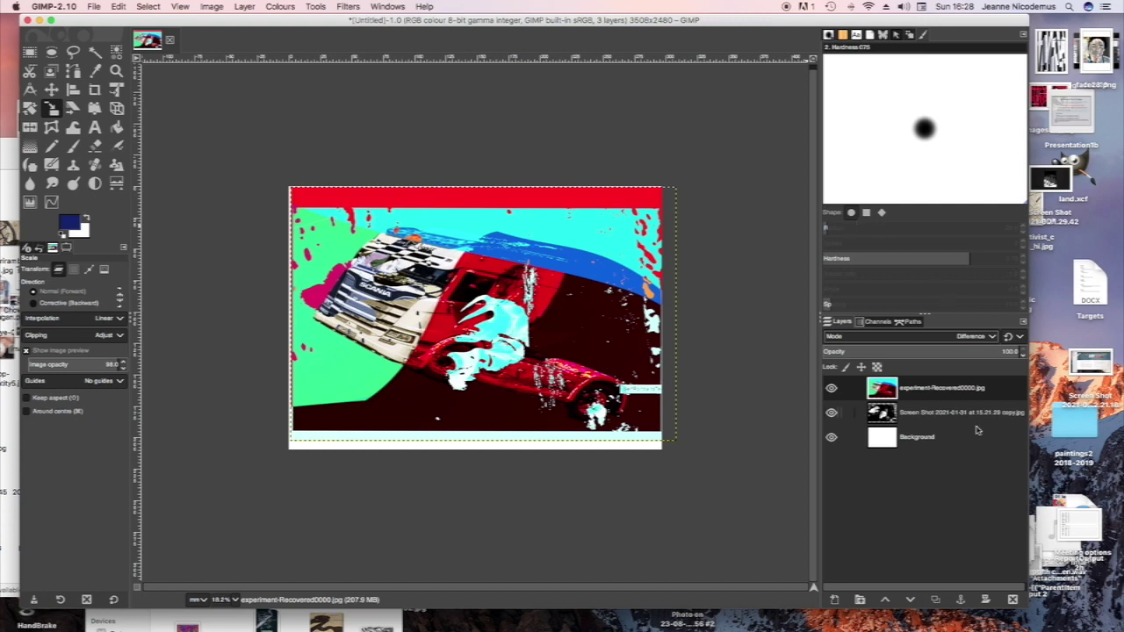
Move the Screen Shot layer up the stack until it sits above the truck layer.
{"action": "left_click", "coordinate": [887, 415]}
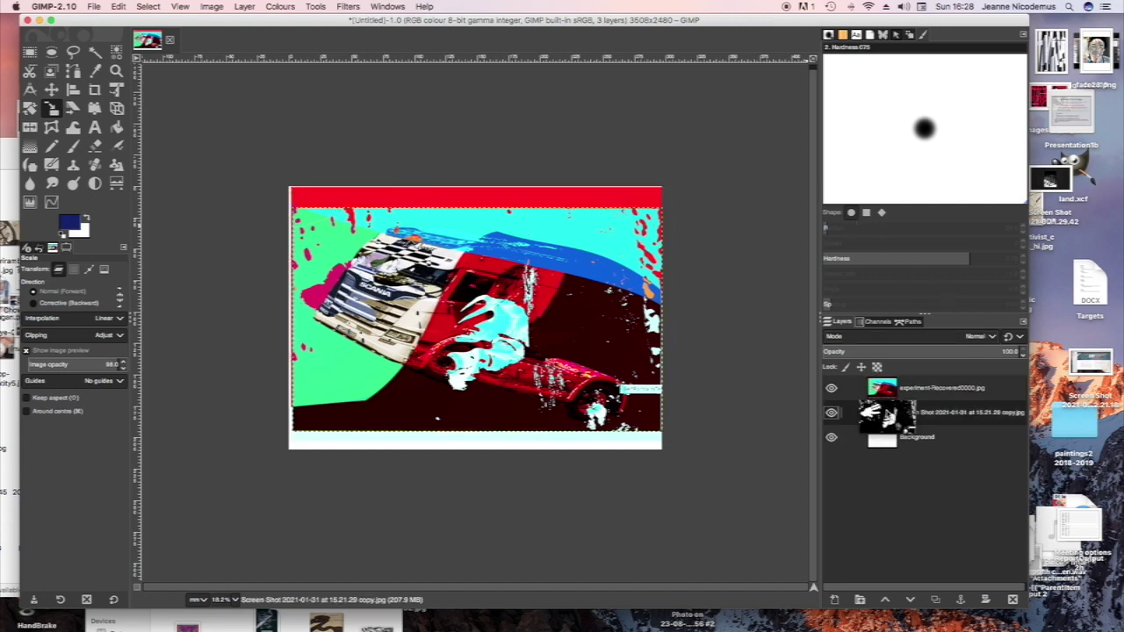
{"action": "left_click_drag", "start_coordinate": [887, 414], "coordinate": [887, 387]}
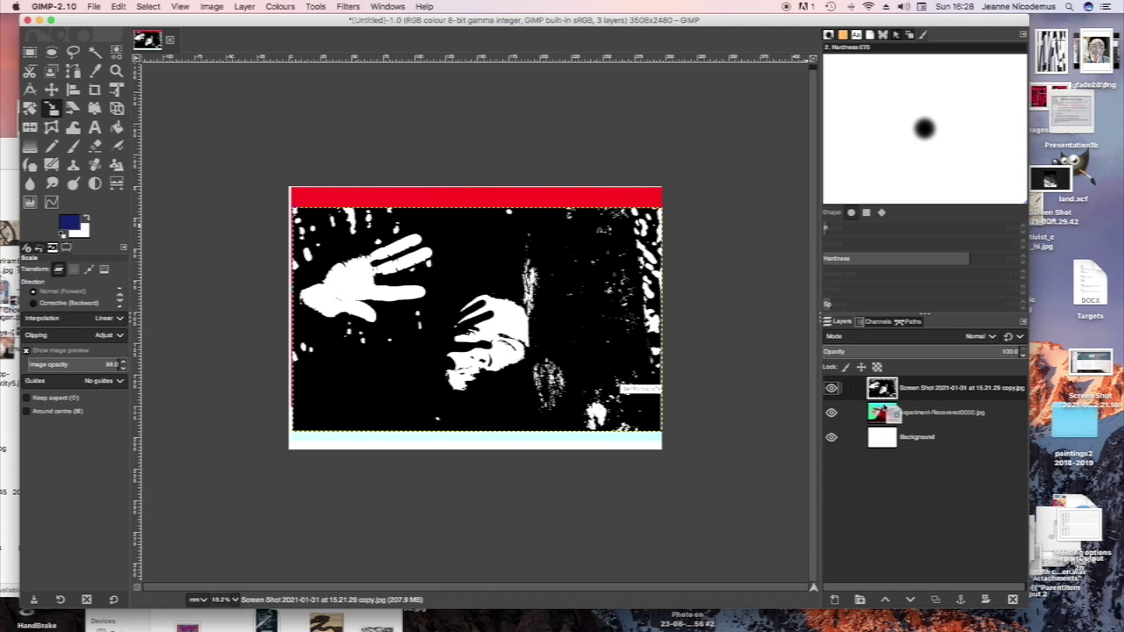
{"action": "left_click", "coordinate": [910, 601]}
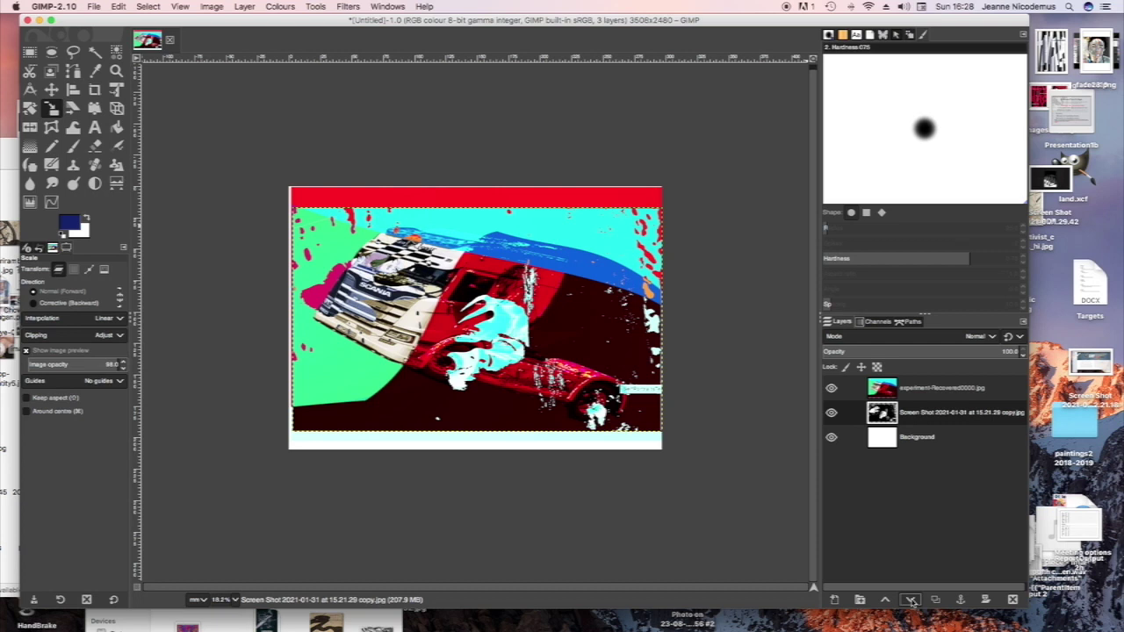
{"action": "left_click", "coordinate": [911, 600]}
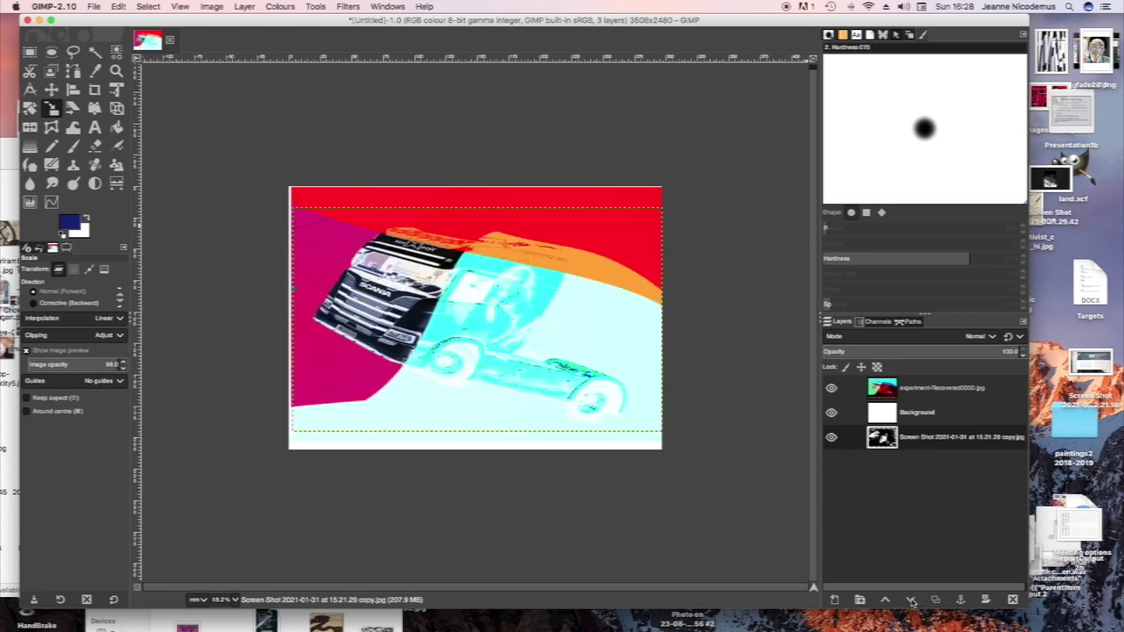
{"action": "left_click", "coordinate": [886, 600]}
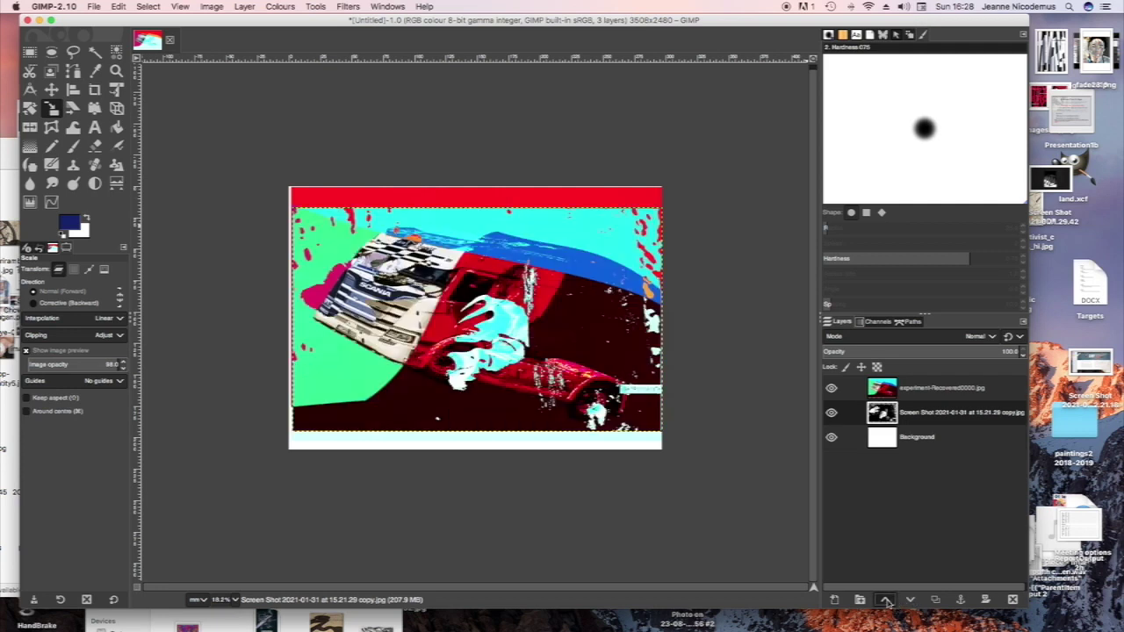
{"action": "left_click", "coordinate": [885, 601]}
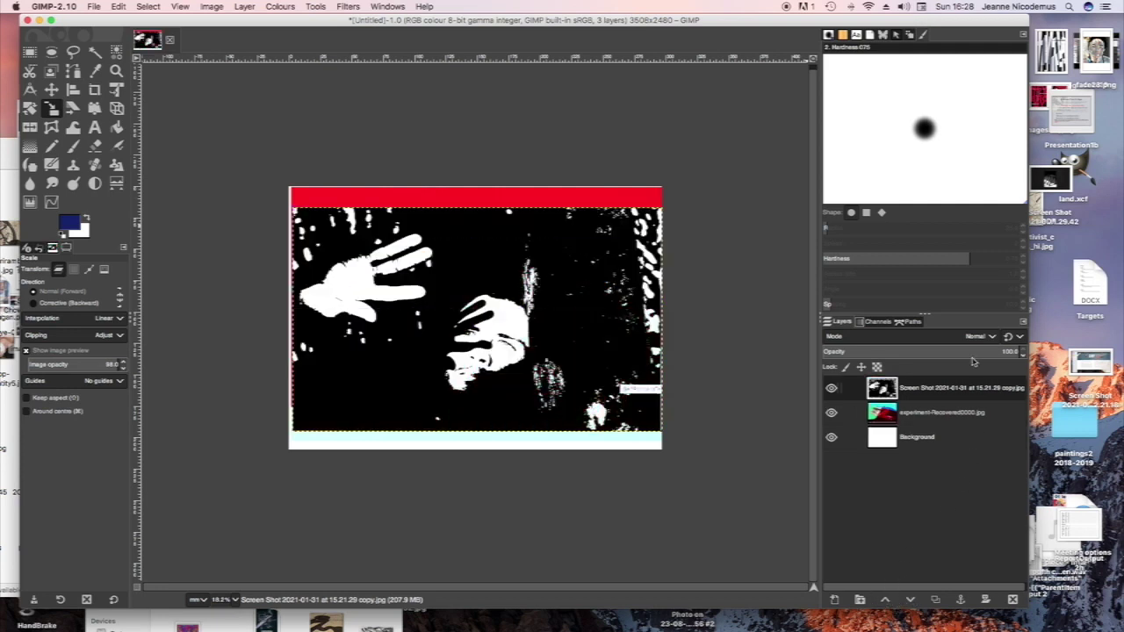
{"action": "left_click", "coordinate": [992, 337]}
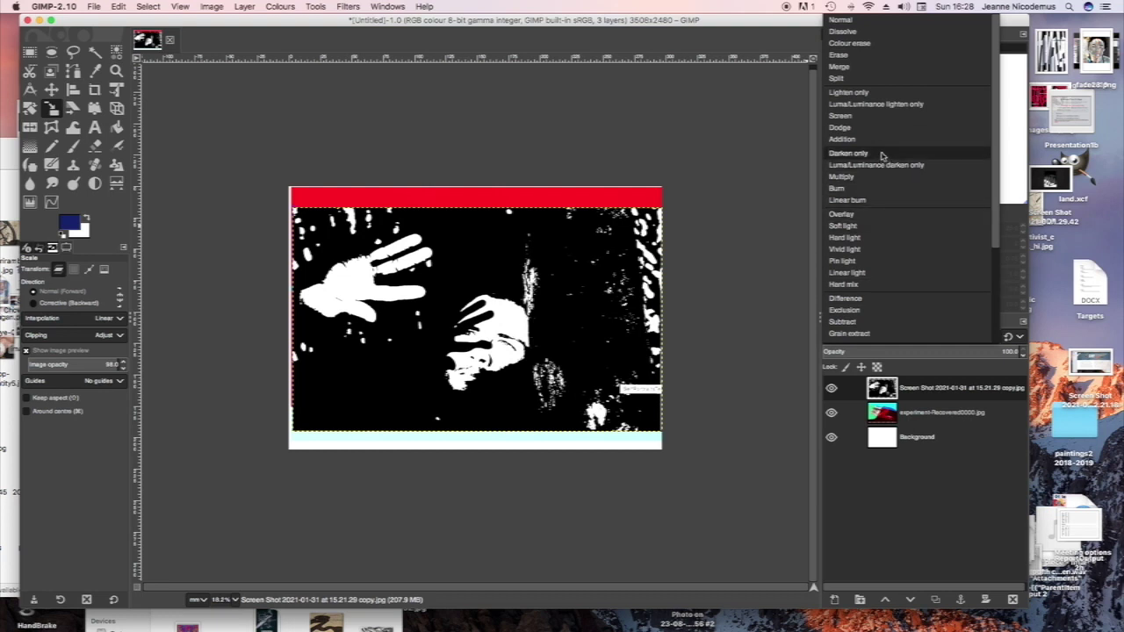
Try Dodge, Difference and Exclusion on the face layer, settling on Grain extract.
{"action": "left_click", "coordinate": [867, 129]}
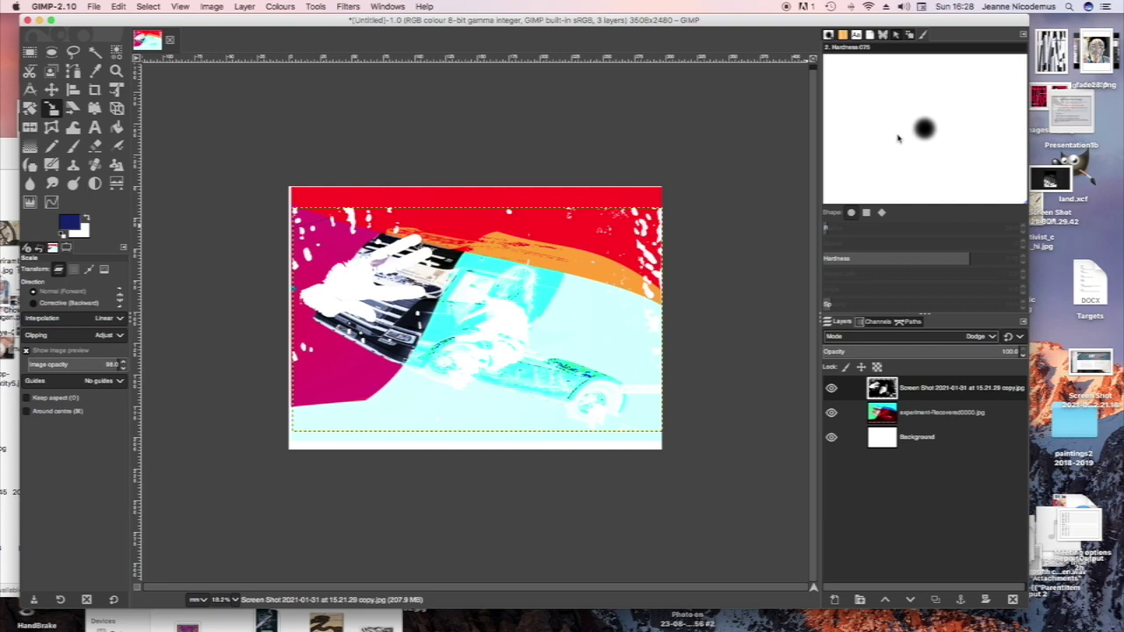
{"action": "left_click", "coordinate": [992, 337]}
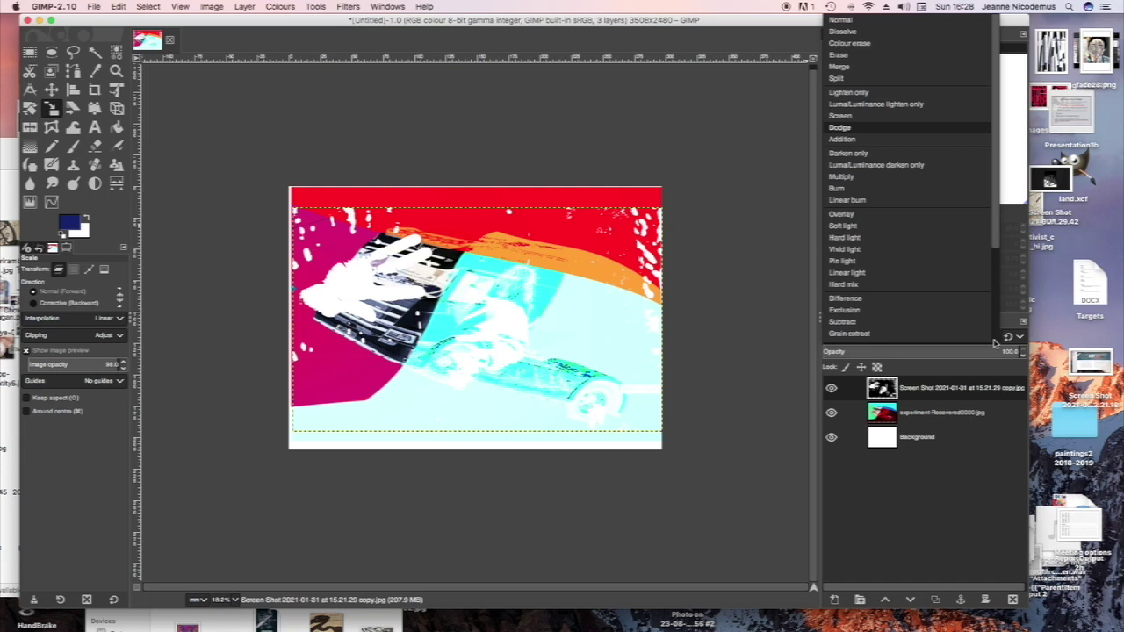
{"action": "left_click", "coordinate": [902, 300]}
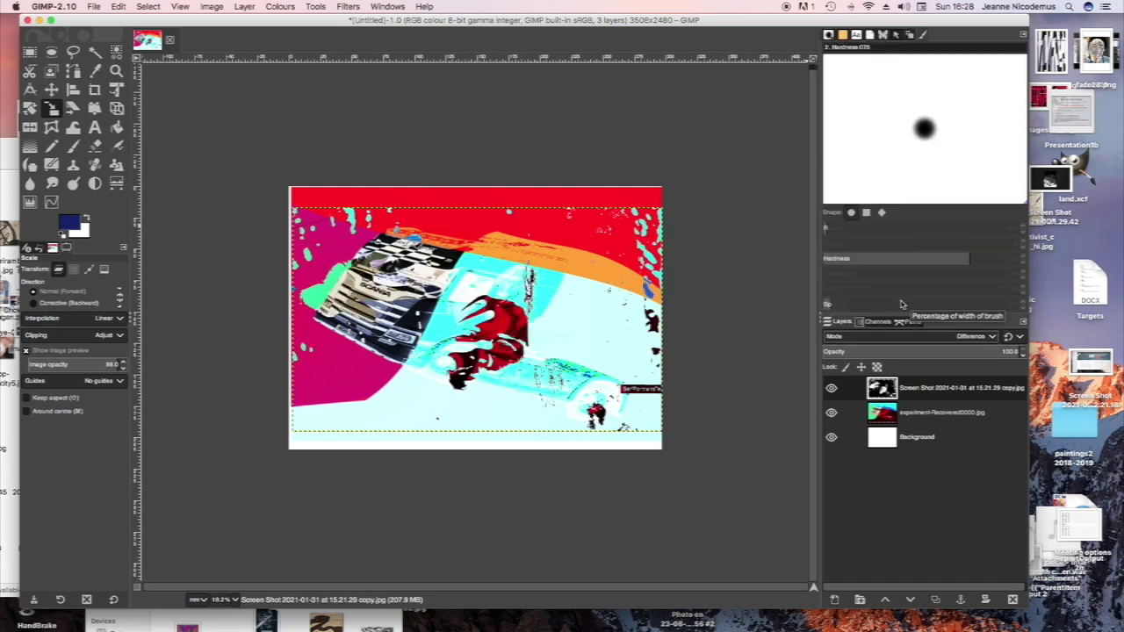
{"action": "left_click", "coordinate": [992, 337]}
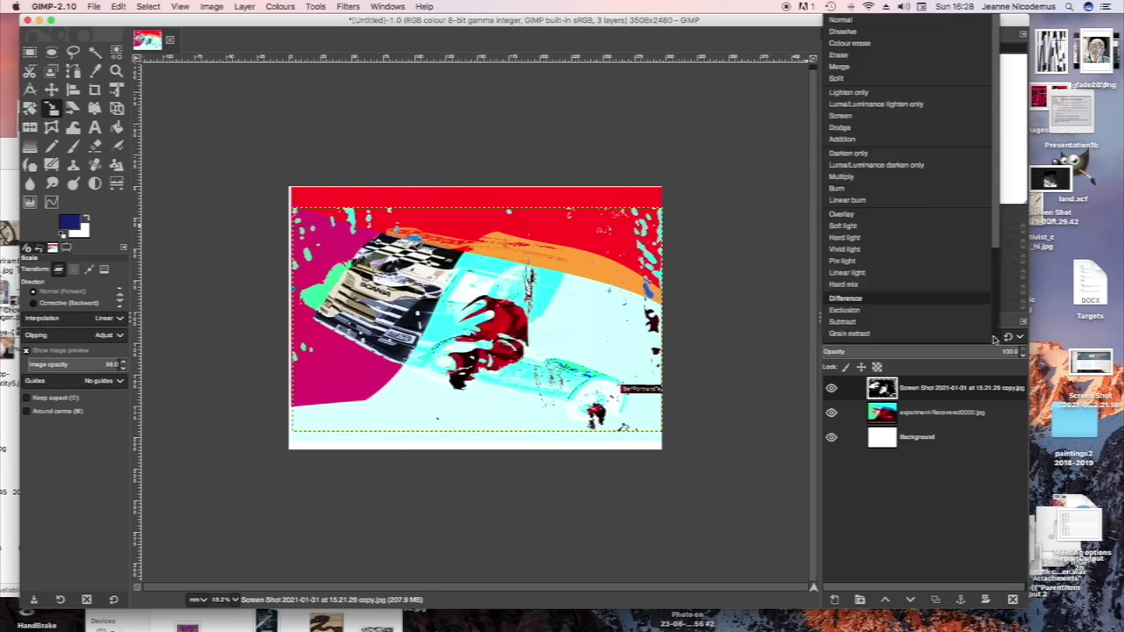
{"action": "left_click", "coordinate": [902, 310]}
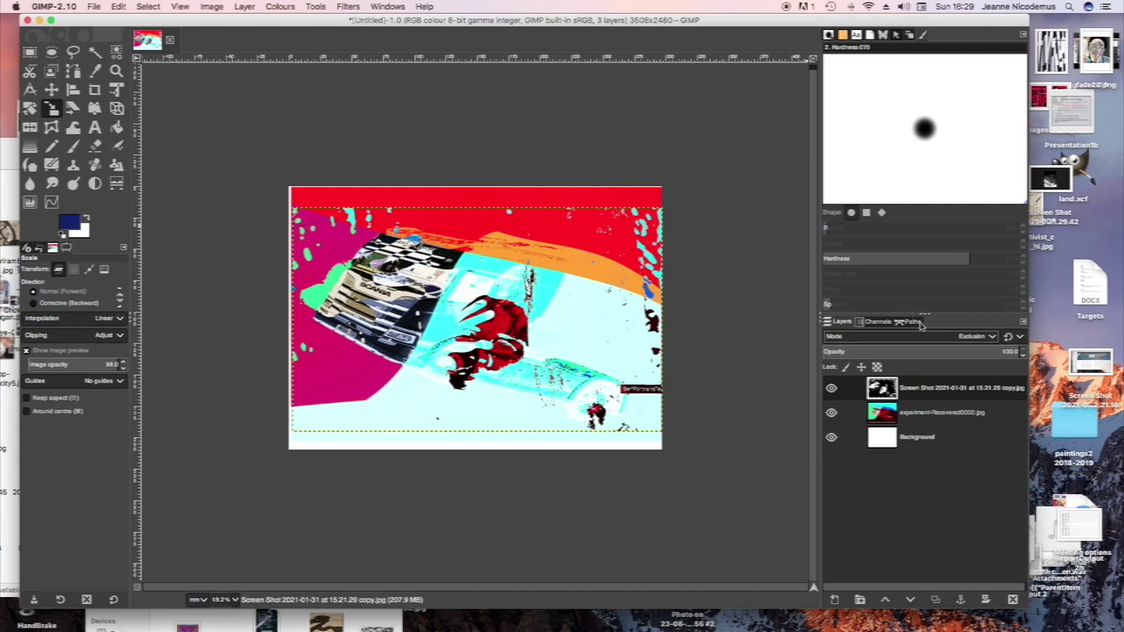
{"action": "left_click", "coordinate": [994, 338]}
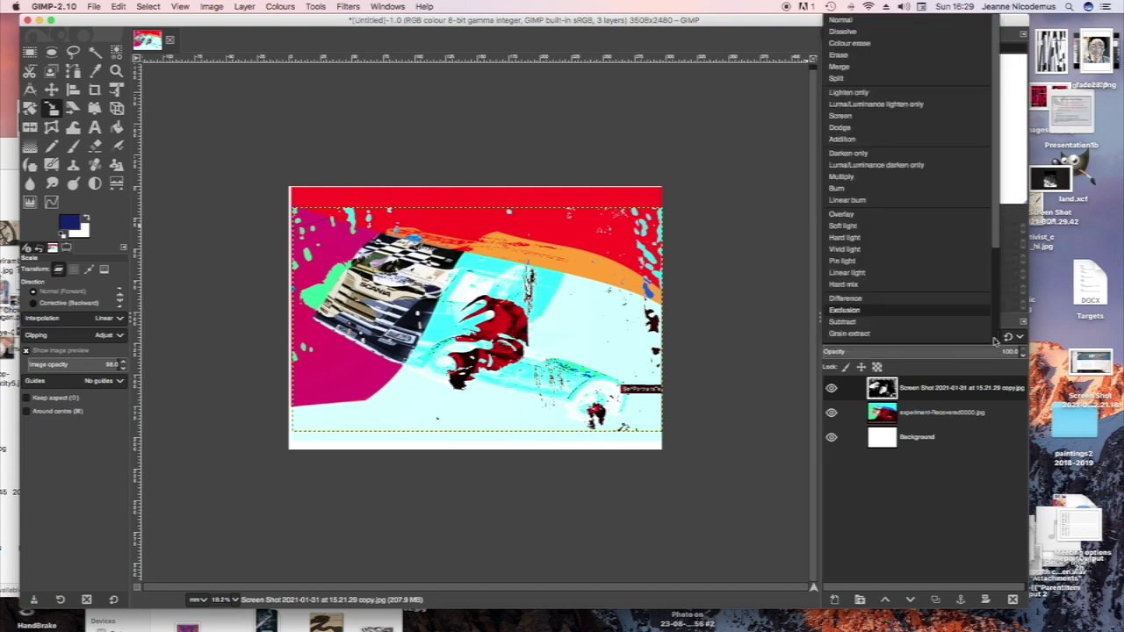
{"action": "left_click", "coordinate": [957, 335]}
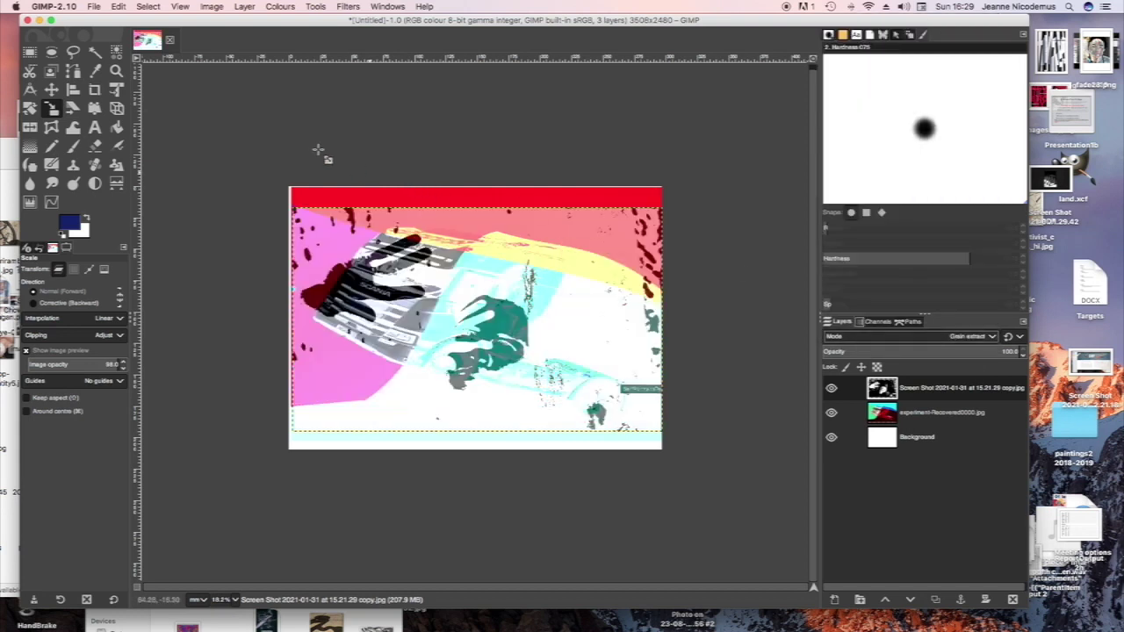
Undo the last layer-mode change and set the hands layer's mode to Difference.
{"action": "left_click", "coordinate": [118, 6]}
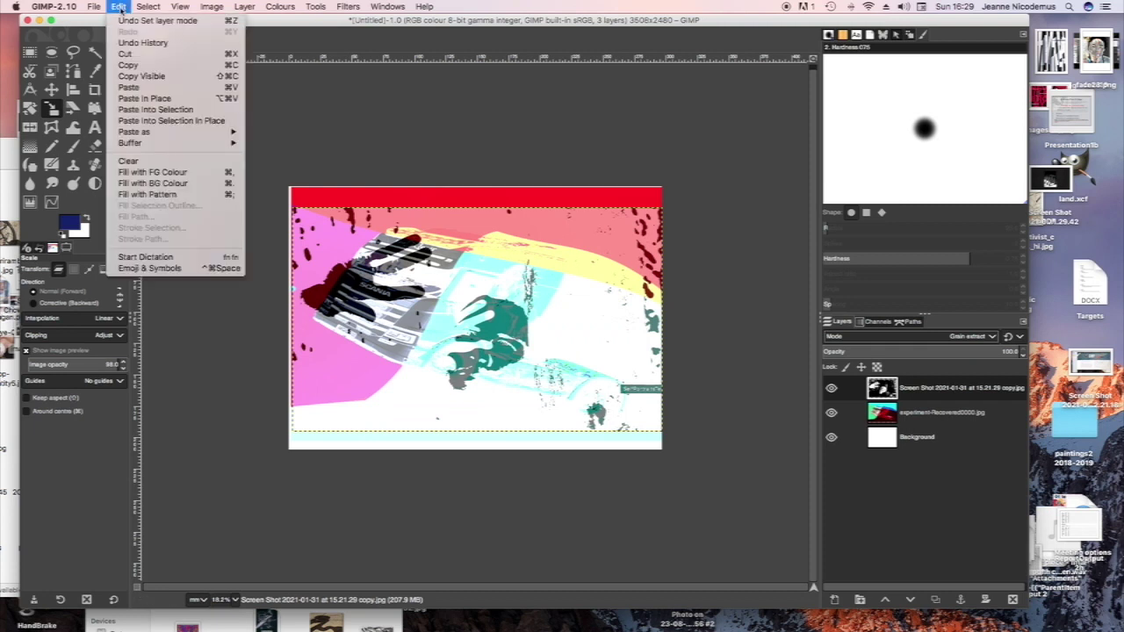
{"action": "left_click", "coordinate": [125, 20]}
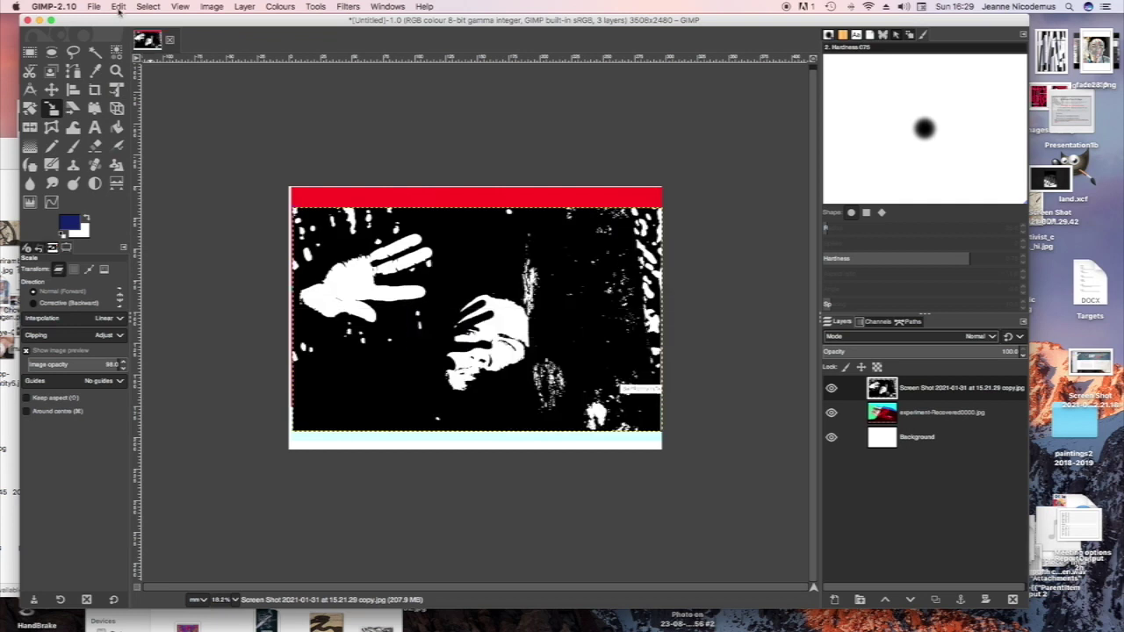
{"action": "left_click", "coordinate": [118, 6]}
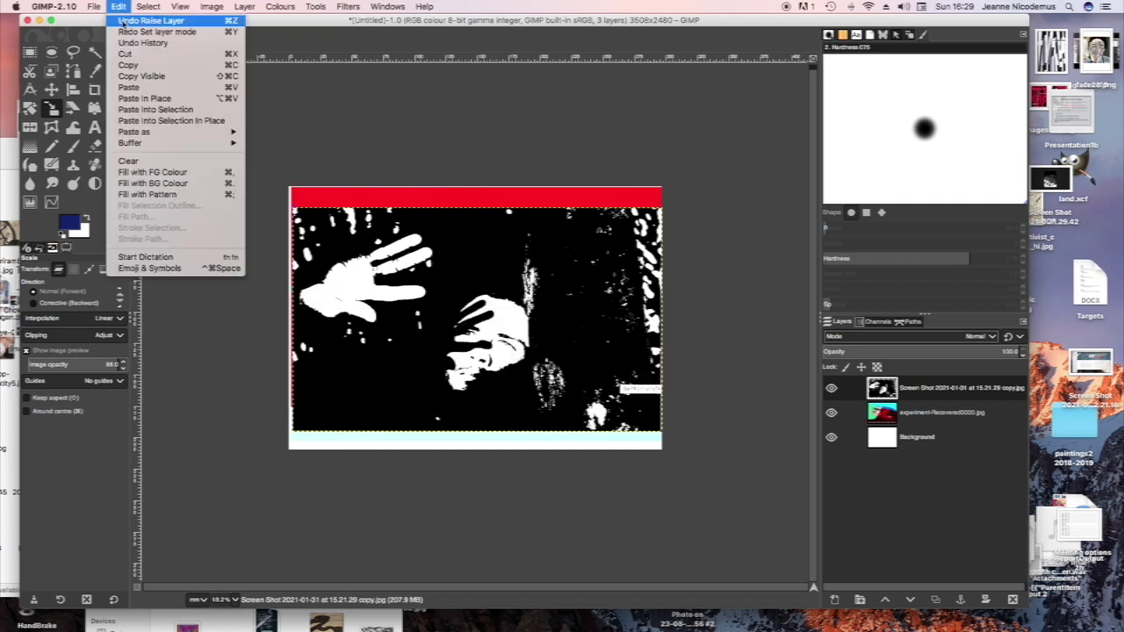
{"action": "left_click", "coordinate": [367, 81]}
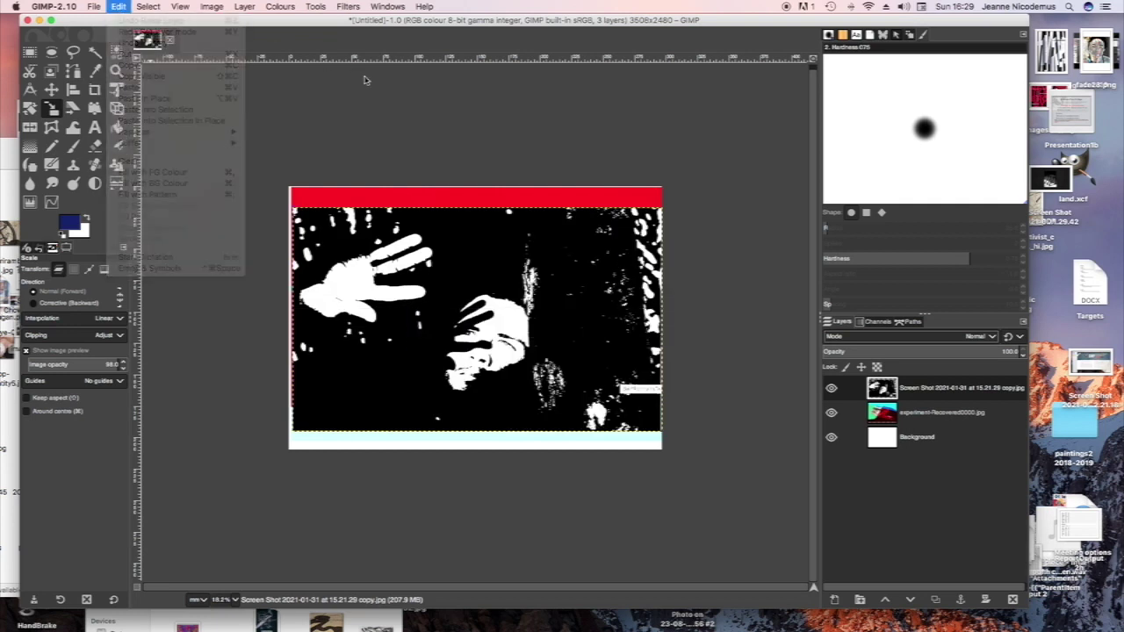
{"action": "left_click", "coordinate": [991, 337]}
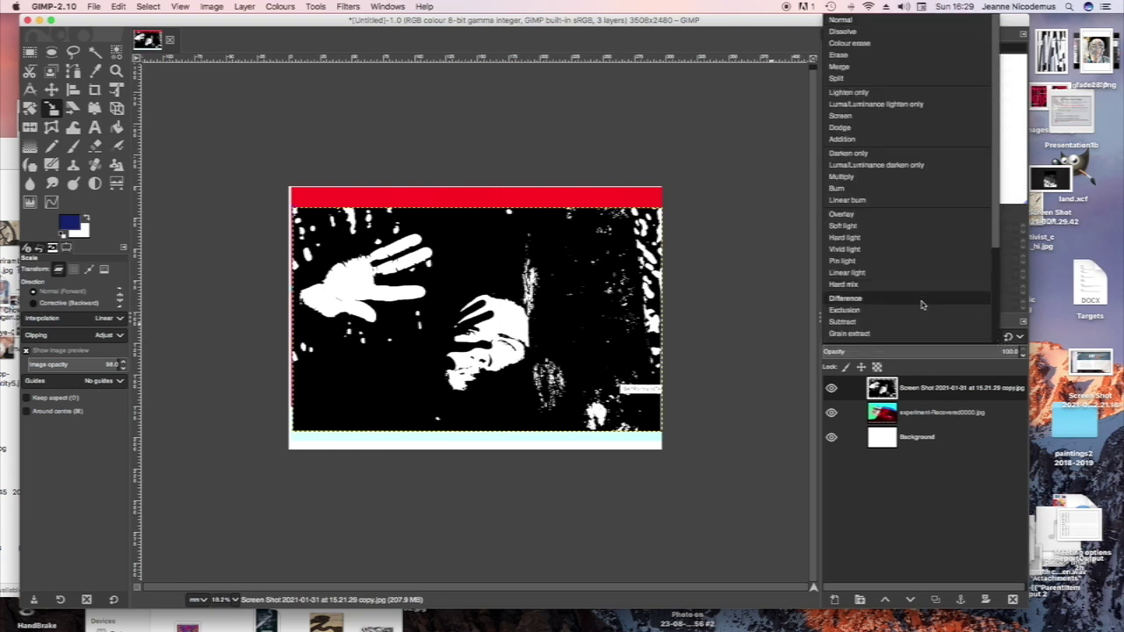
{"action": "left_click", "coordinate": [922, 305]}
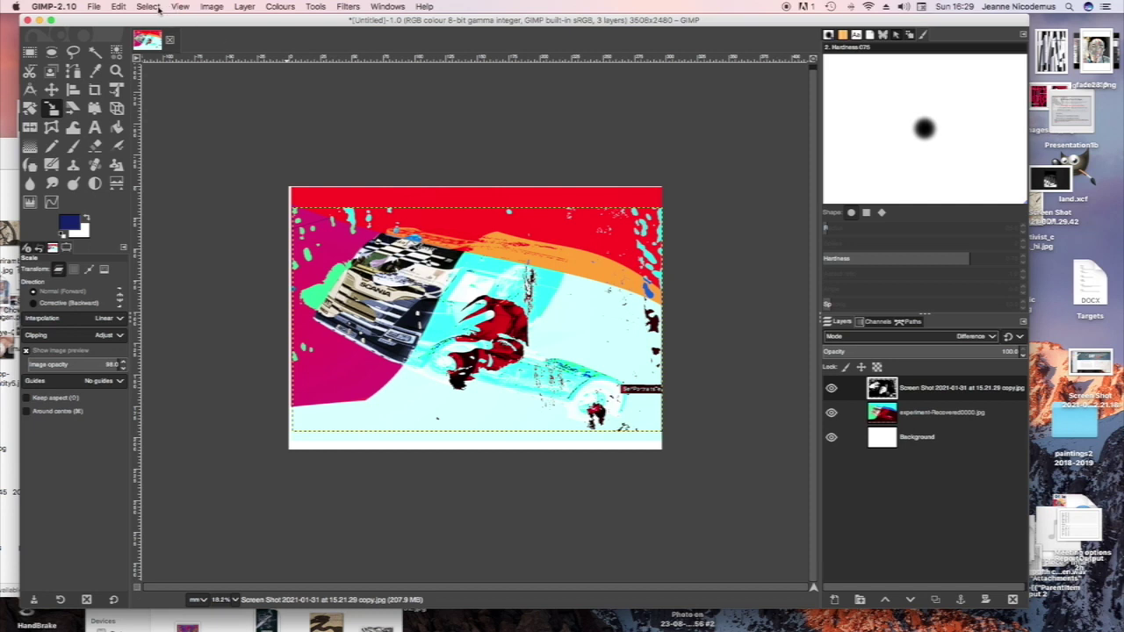
Invert the colours of the hands layer so the truck turns dark red with cyan.
{"action": "left_click", "coordinate": [212, 7]}
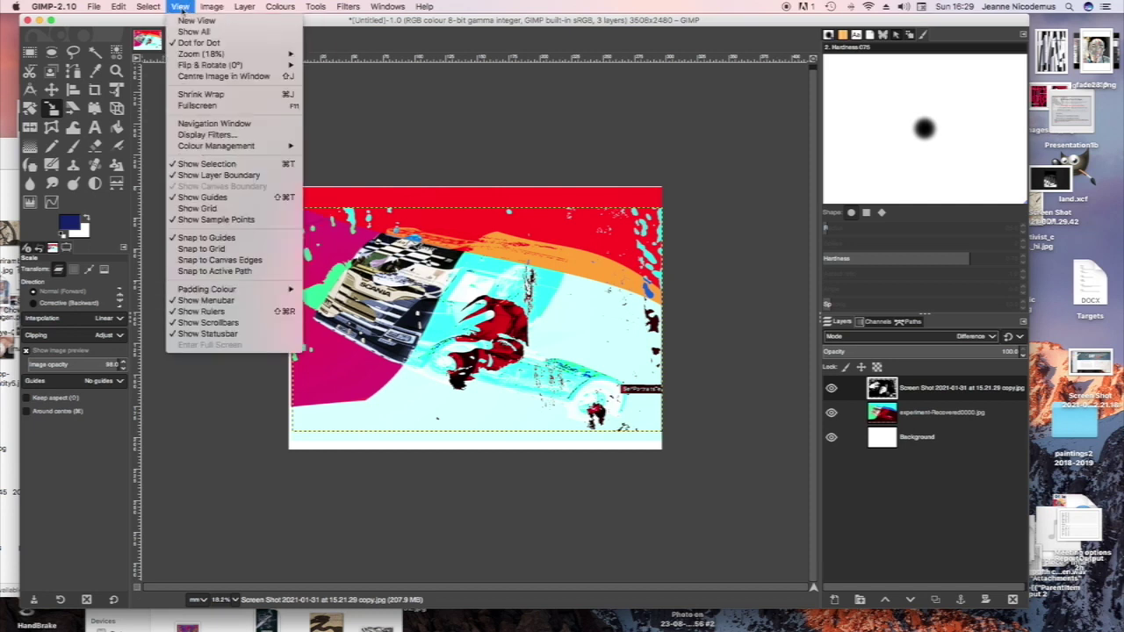
{"action": "mouse_move", "coordinate": [152, 10]}
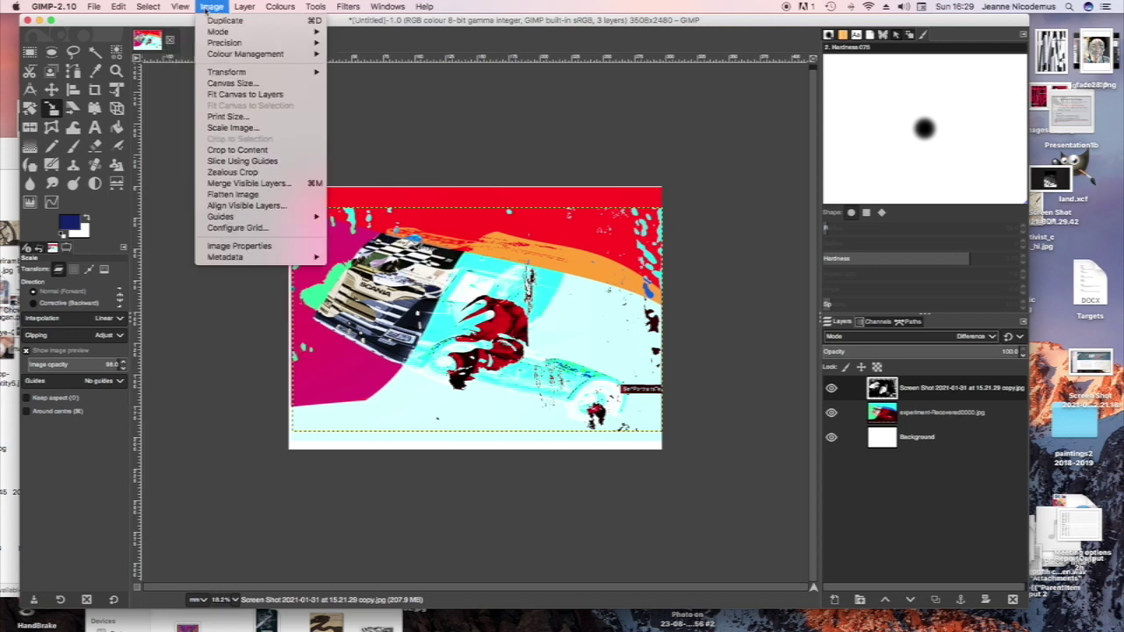
{"action": "mouse_move", "coordinate": [249, 12]}
{"action": "mouse_move", "coordinate": [283, 12]}
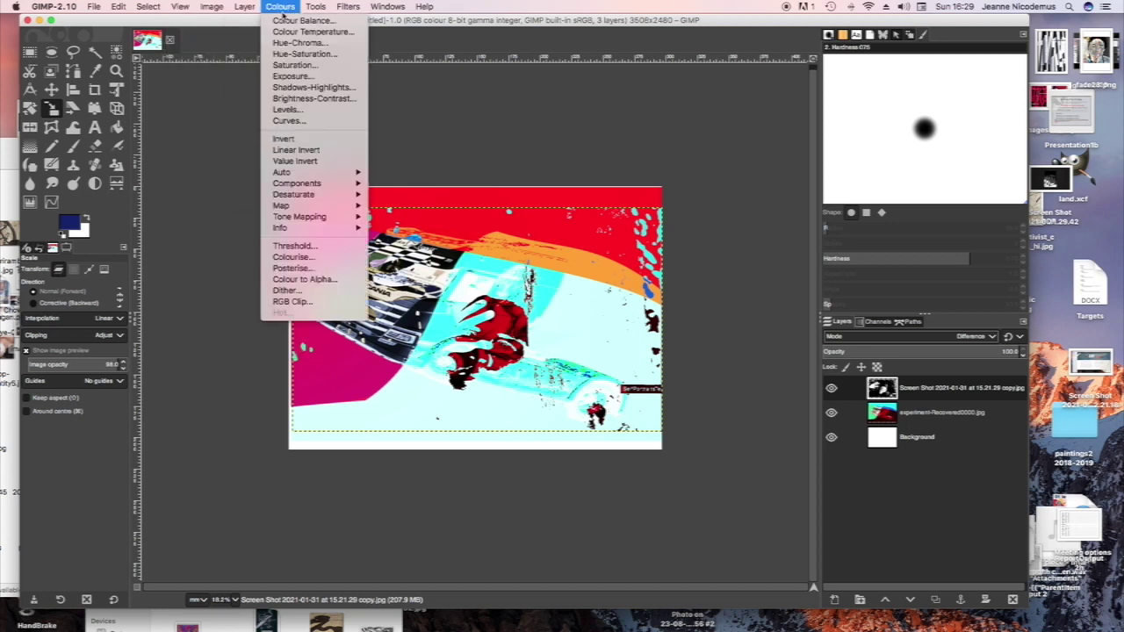
{"action": "left_click", "coordinate": [299, 141]}
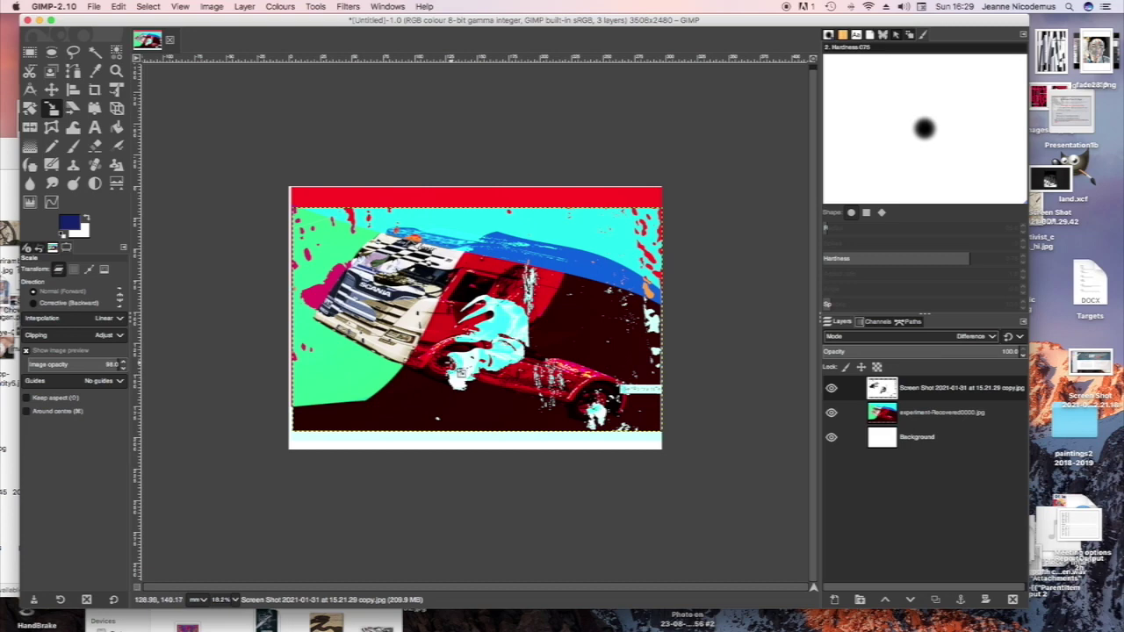
{"action": "left_click", "coordinate": [461, 374]}
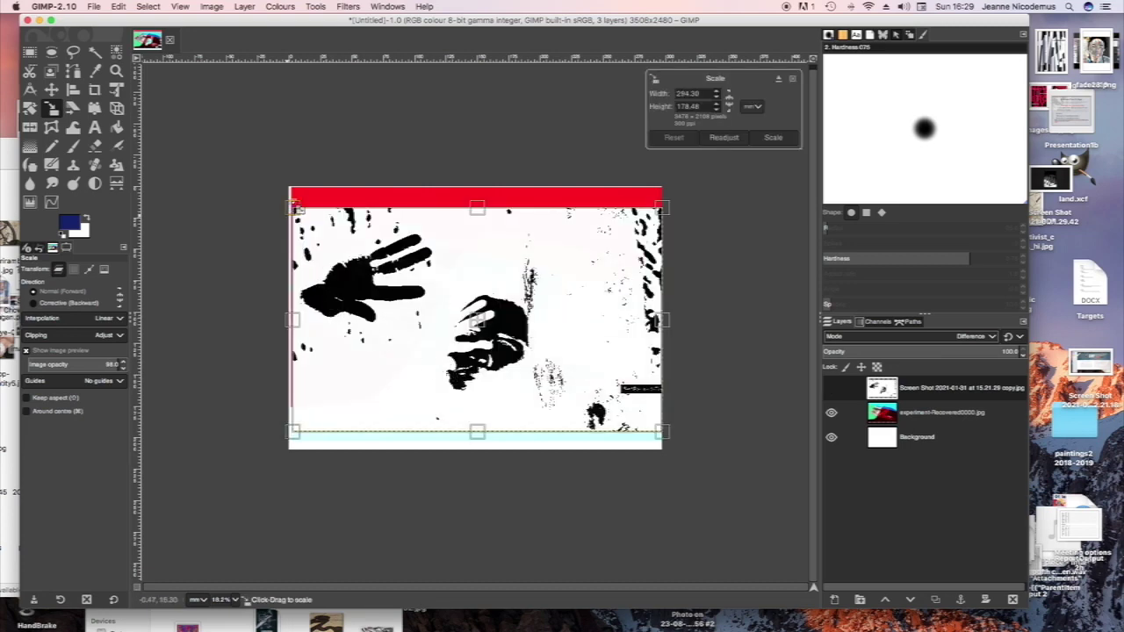
Scale the hands layer up past the top-left and bottom-right canvas edges.
{"action": "left_click_drag", "start_coordinate": [295, 217], "coordinate": [309, 205]}
{"action": "left_click_drag", "start_coordinate": [674, 446], "coordinate": [775, 505]}
{"action": "left_click", "coordinate": [777, 139]}
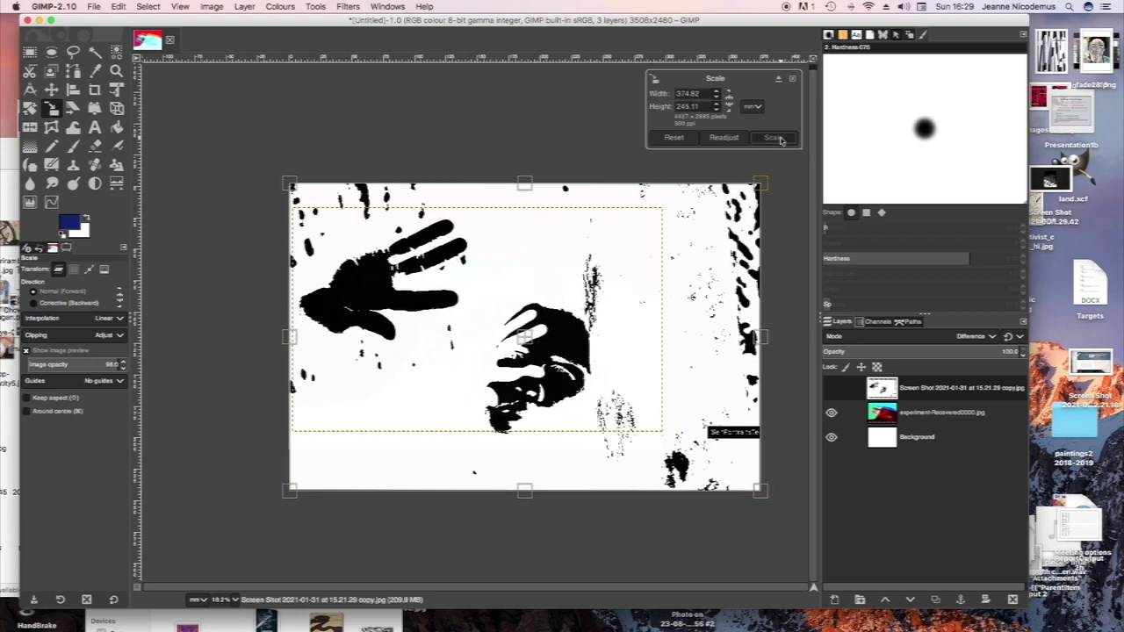
{"action": "left_click", "coordinate": [774, 138]}
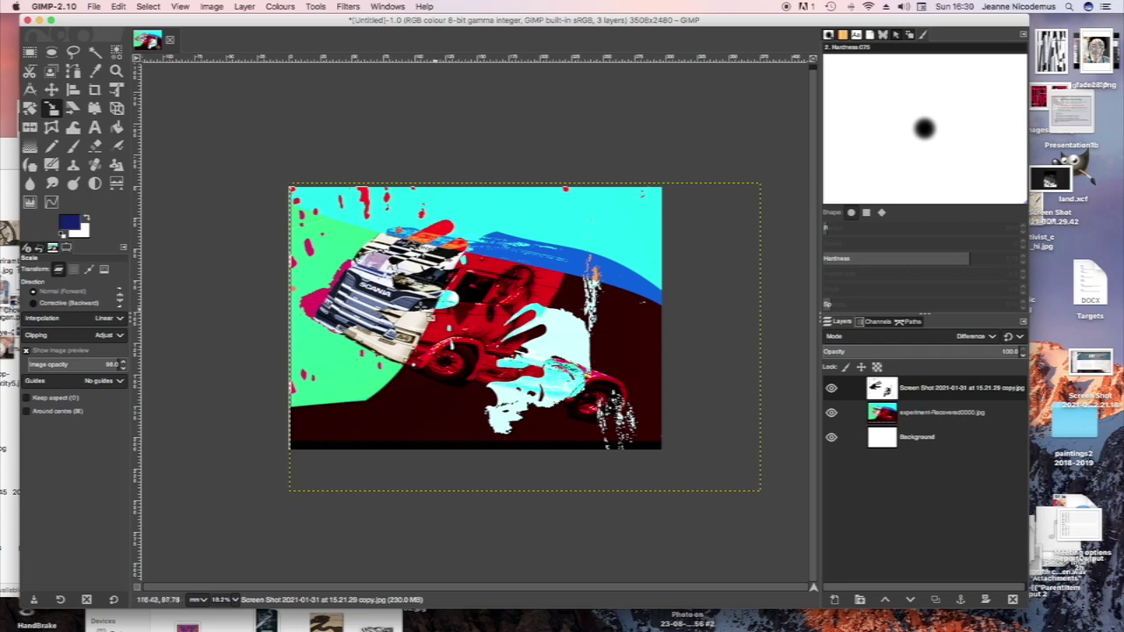
Enlarge the hands layer further toward the top-right, to about 415 × 274 mm.
{"action": "left_click", "coordinate": [419, 306]}
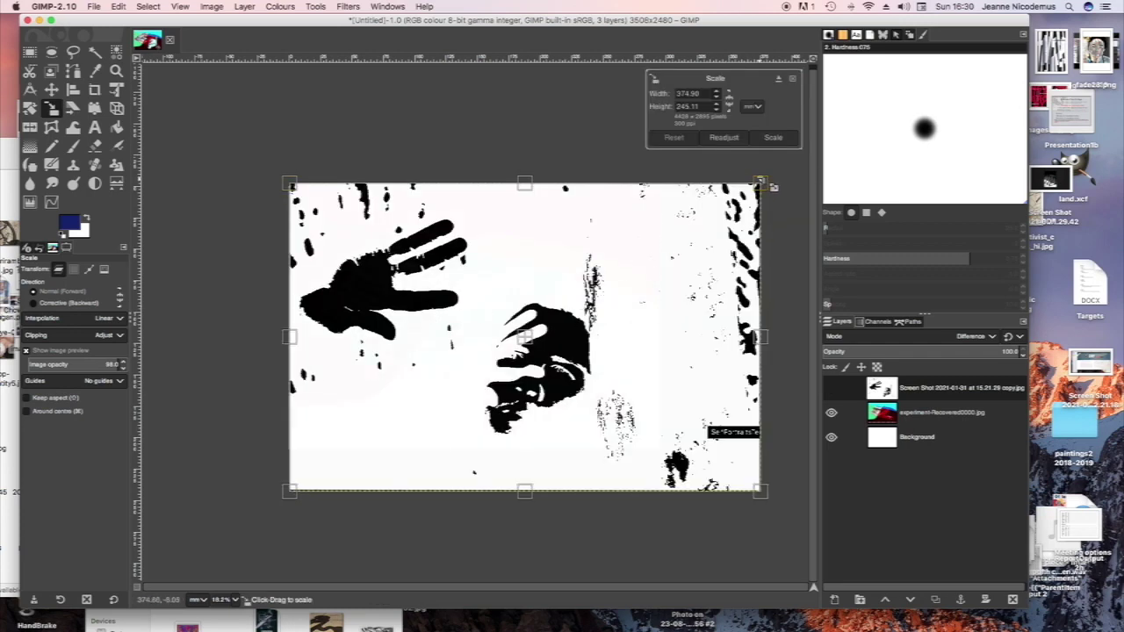
{"action": "left_click_drag", "start_coordinate": [760, 183], "coordinate": [807, 145]}
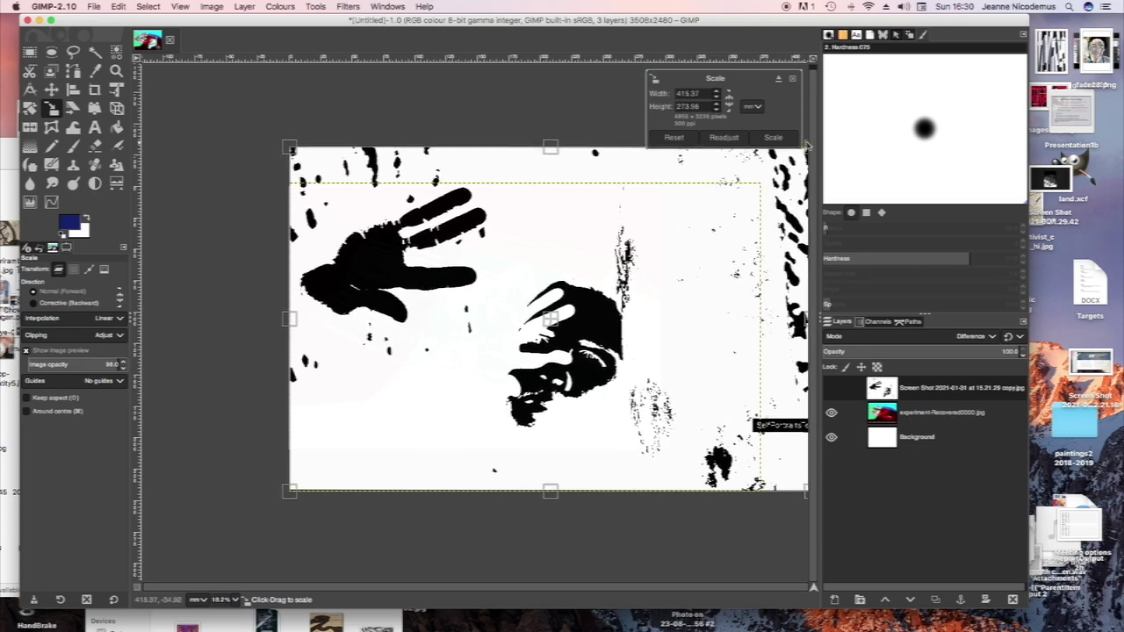
{"action": "left_click", "coordinate": [773, 137]}
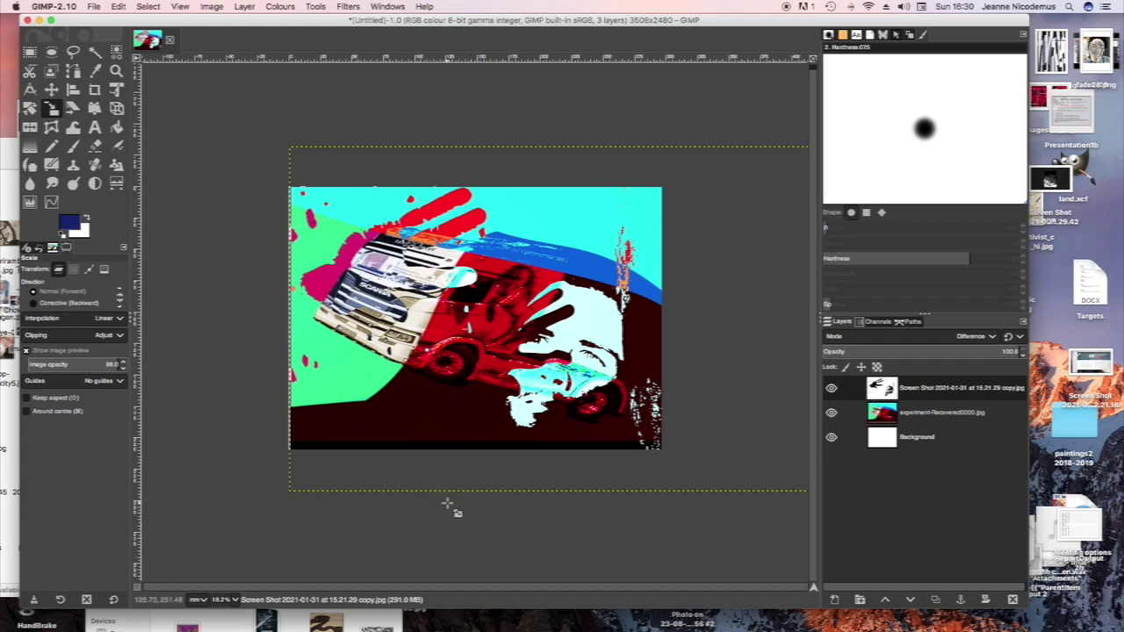
{"action": "left_click", "coordinate": [8, 202]}
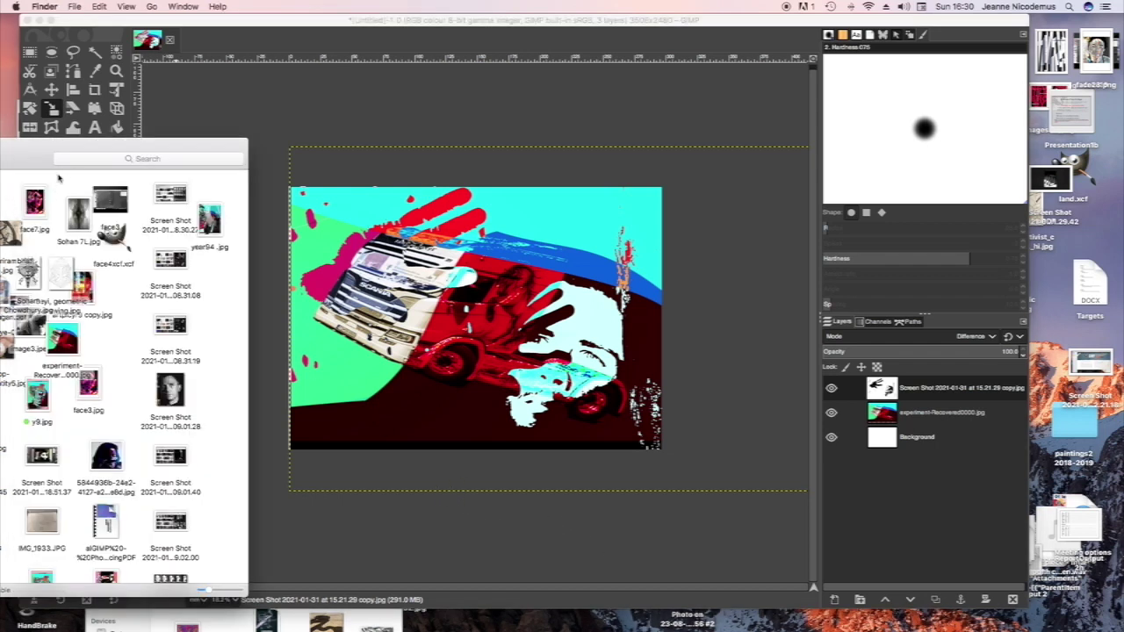
Drag year9.jpg from Finder into the collage and convert it to the built-in sRGB profile.
{"action": "left_click_drag", "start_coordinate": [50, 149], "coordinate": [266, 220]}
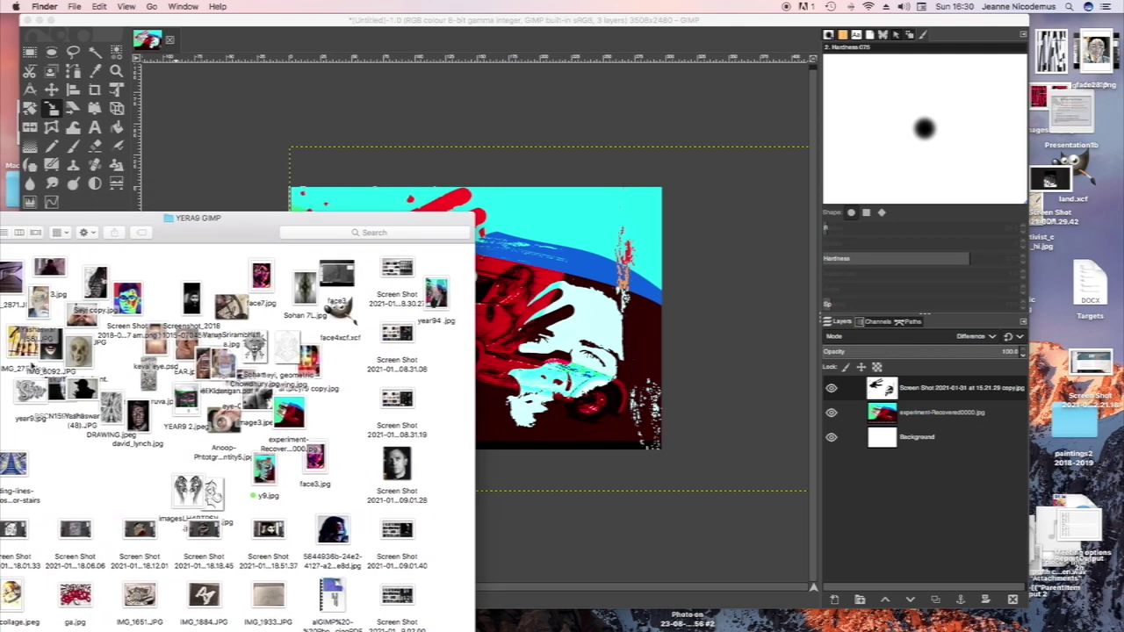
{"action": "left_click_drag", "start_coordinate": [35, 395], "coordinate": [527, 382]}
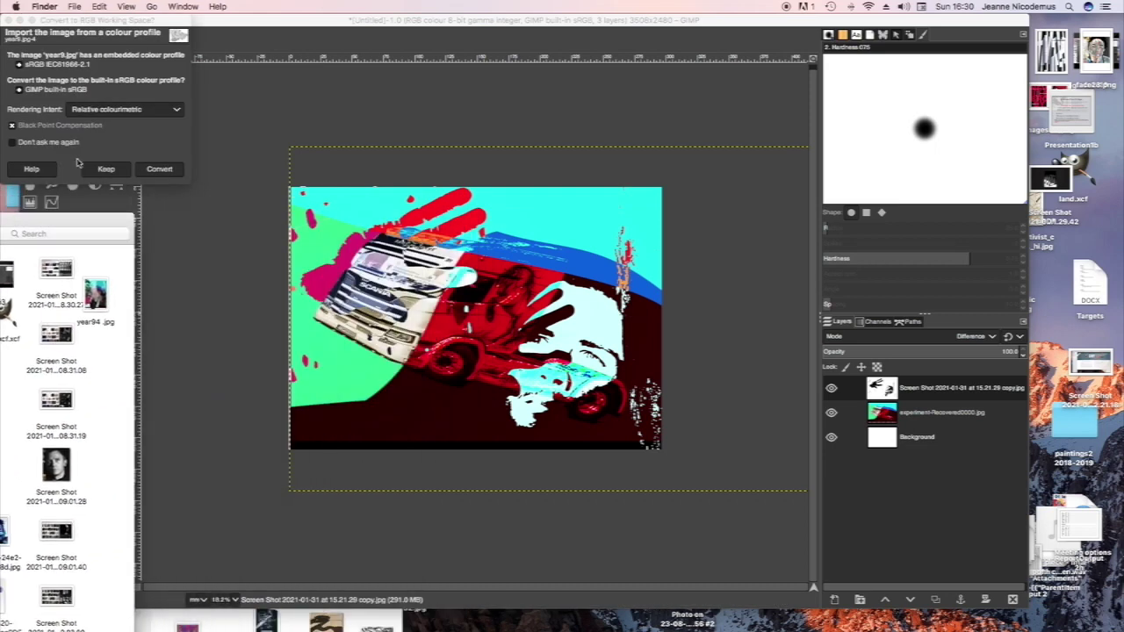
{"action": "left_click", "coordinate": [161, 171]}
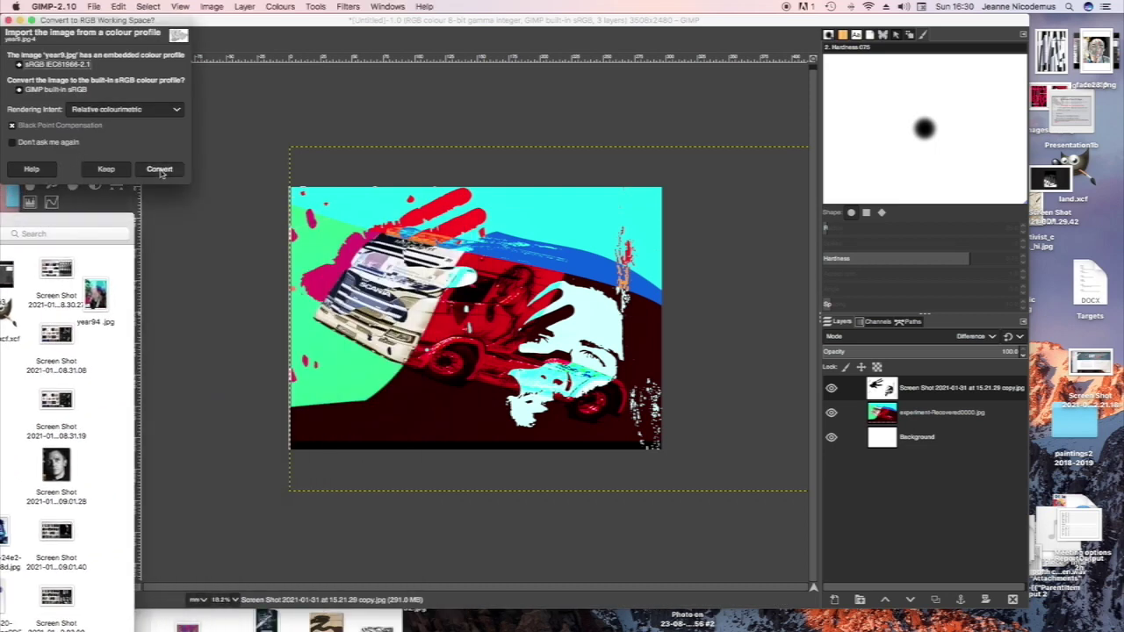
{"action": "left_click", "coordinate": [160, 169]}
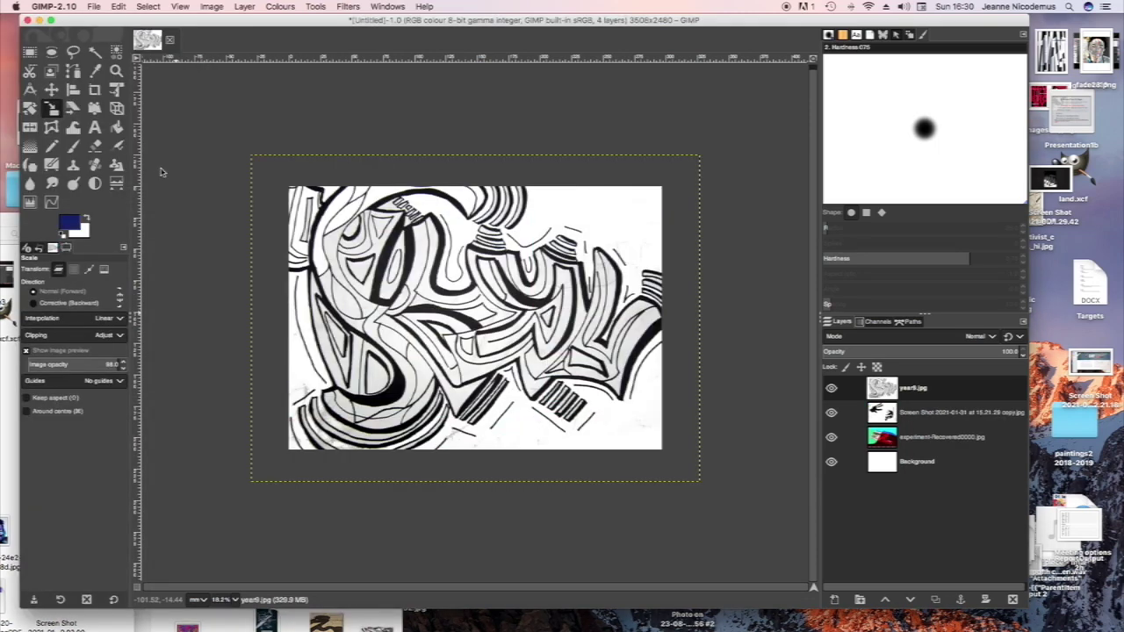
Shrink the year9.jpg layer to about 224 × 161 mm and set its mode to Difference.
{"action": "left_click", "coordinate": [161, 172]}
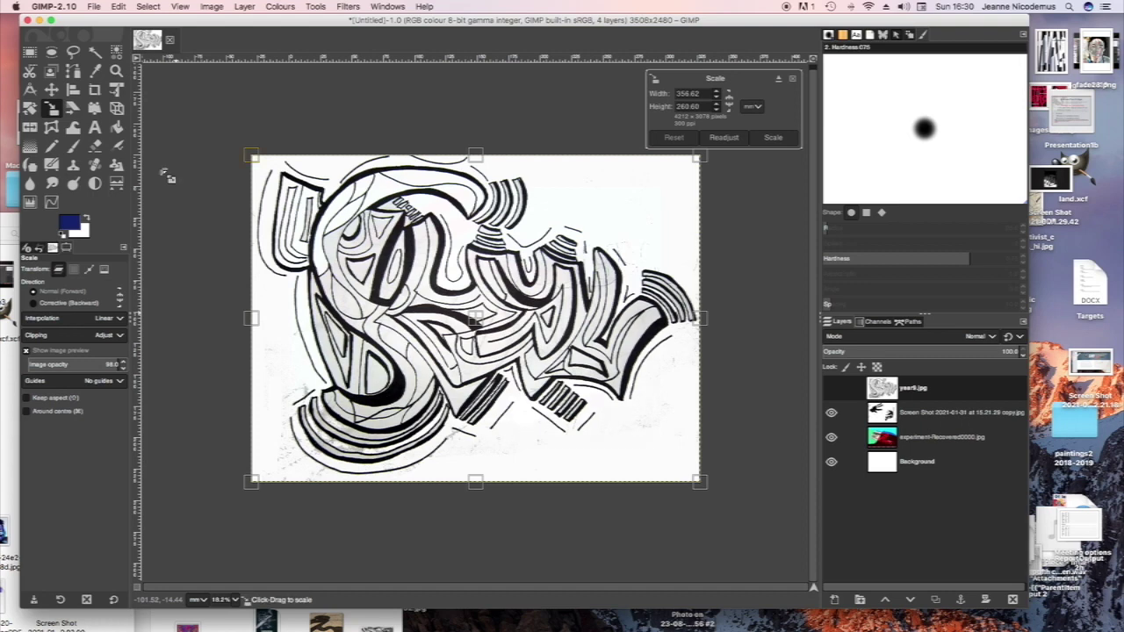
{"action": "left_click_drag", "start_coordinate": [251, 158], "coordinate": [418, 281]}
{"action": "left_click", "coordinate": [773, 139]}
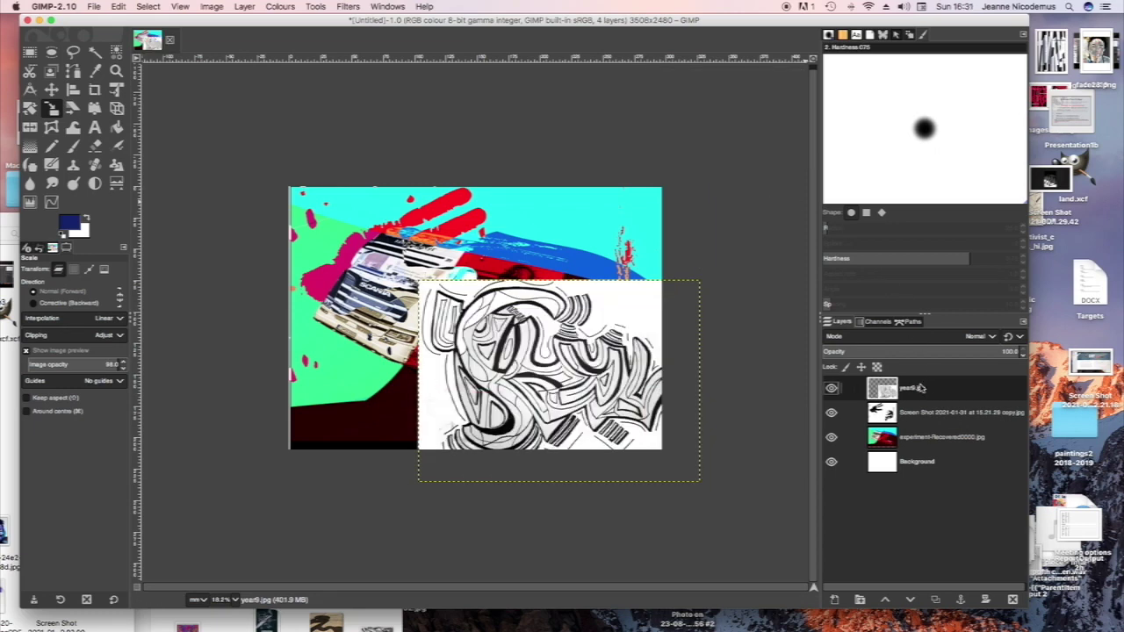
{"action": "left_click", "coordinate": [993, 339]}
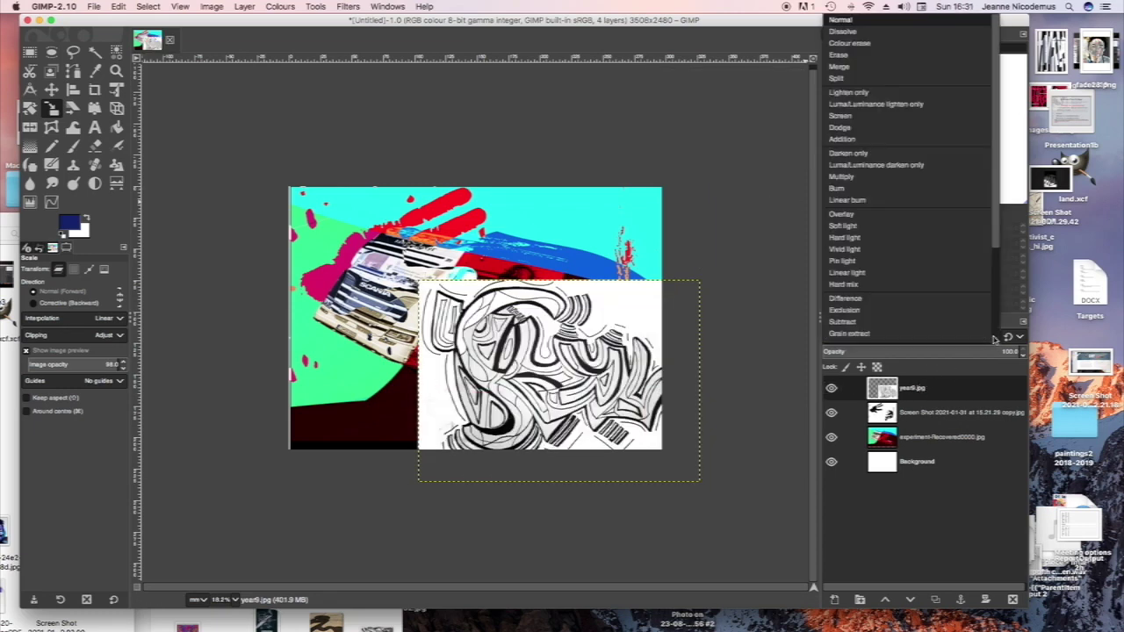
{"action": "left_click", "coordinate": [949, 299]}
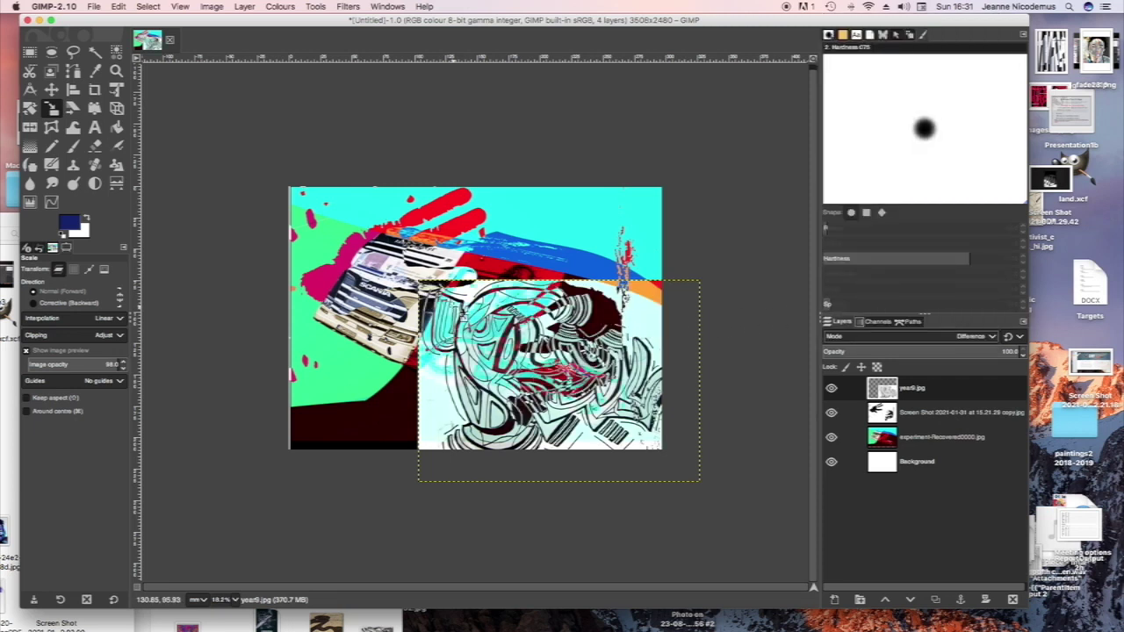
Move the drawing left over the truck and rotate it about 90° to stand upright.
{"action": "left_click", "coordinate": [51, 89]}
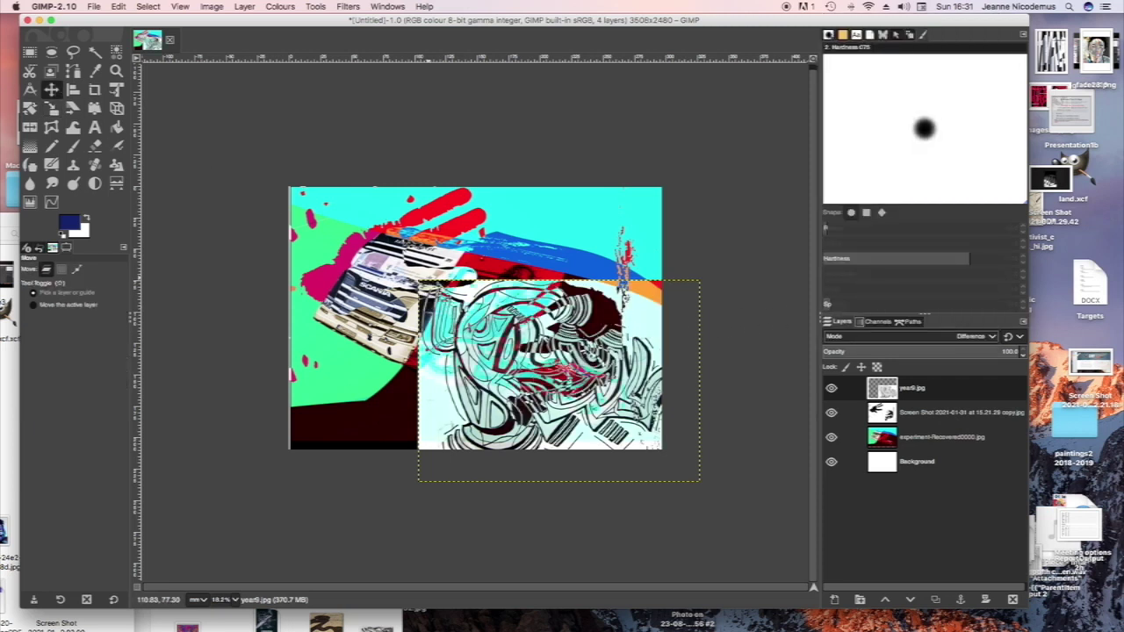
{"action": "left_click_drag", "start_coordinate": [465, 306], "coordinate": [259, 276]}
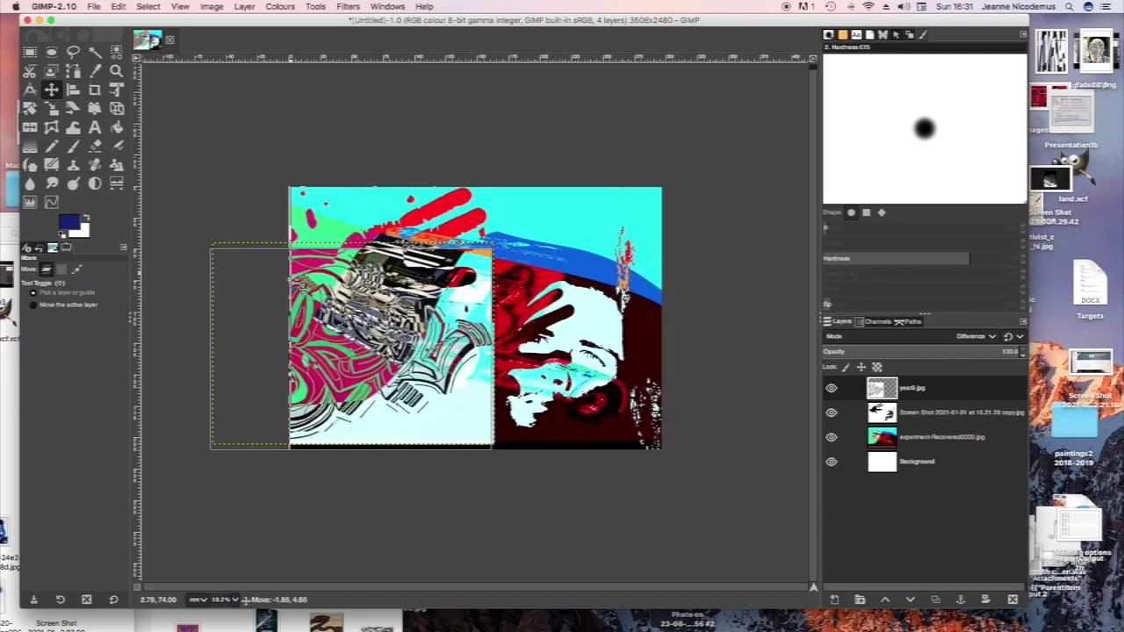
{"action": "left_click", "coordinate": [31, 109]}
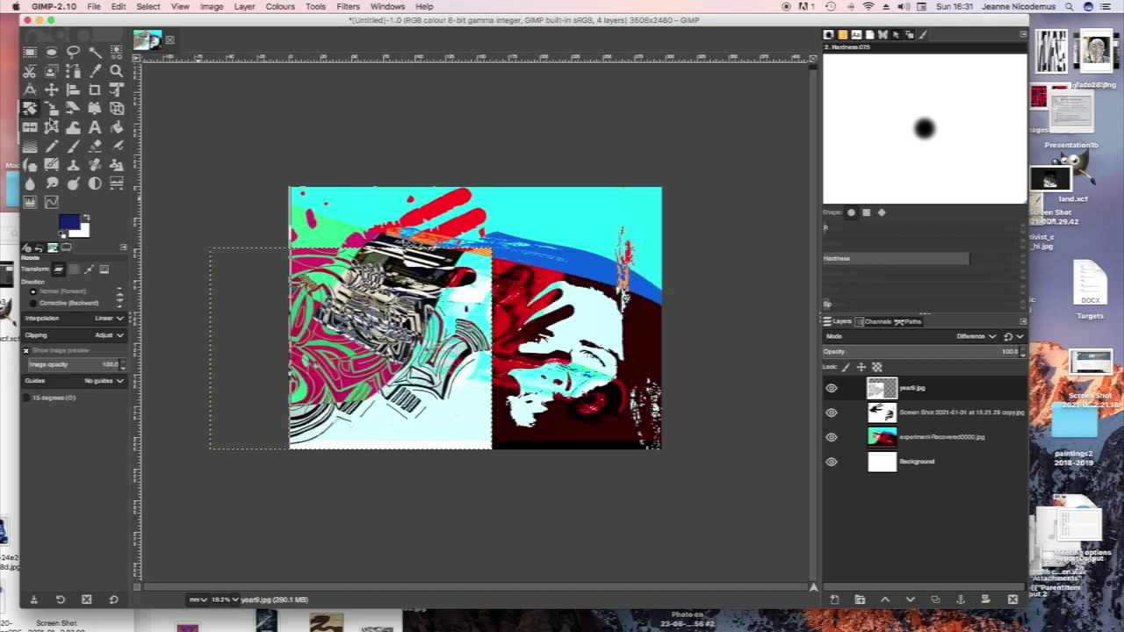
{"action": "left_click_drag", "start_coordinate": [232, 256], "coordinate": [411, 272]}
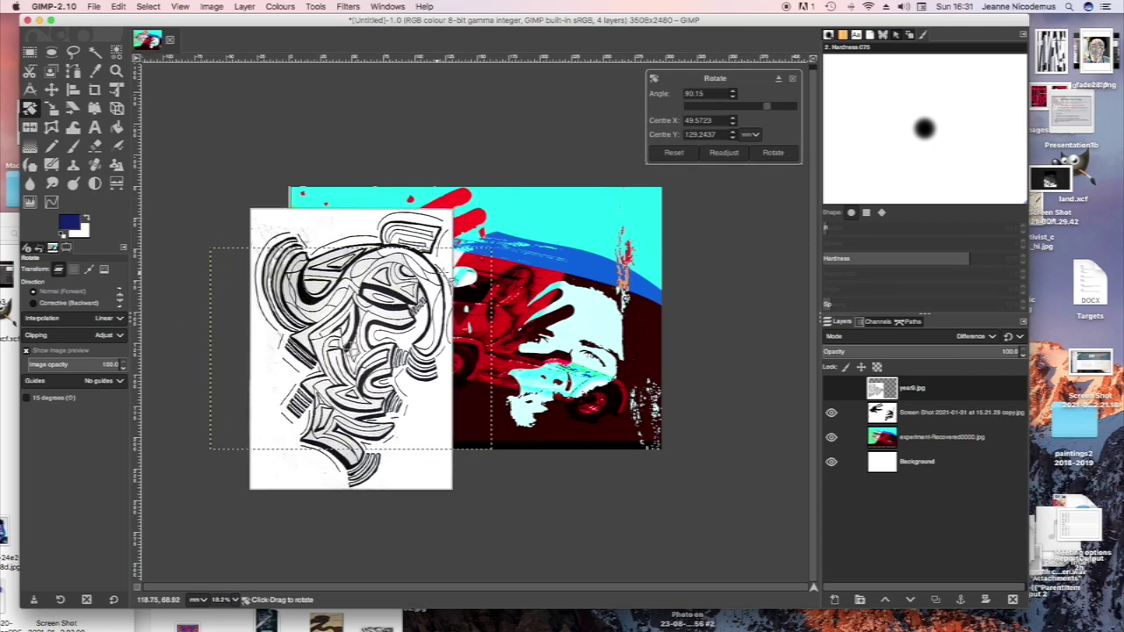
{"action": "left_click", "coordinate": [771, 153]}
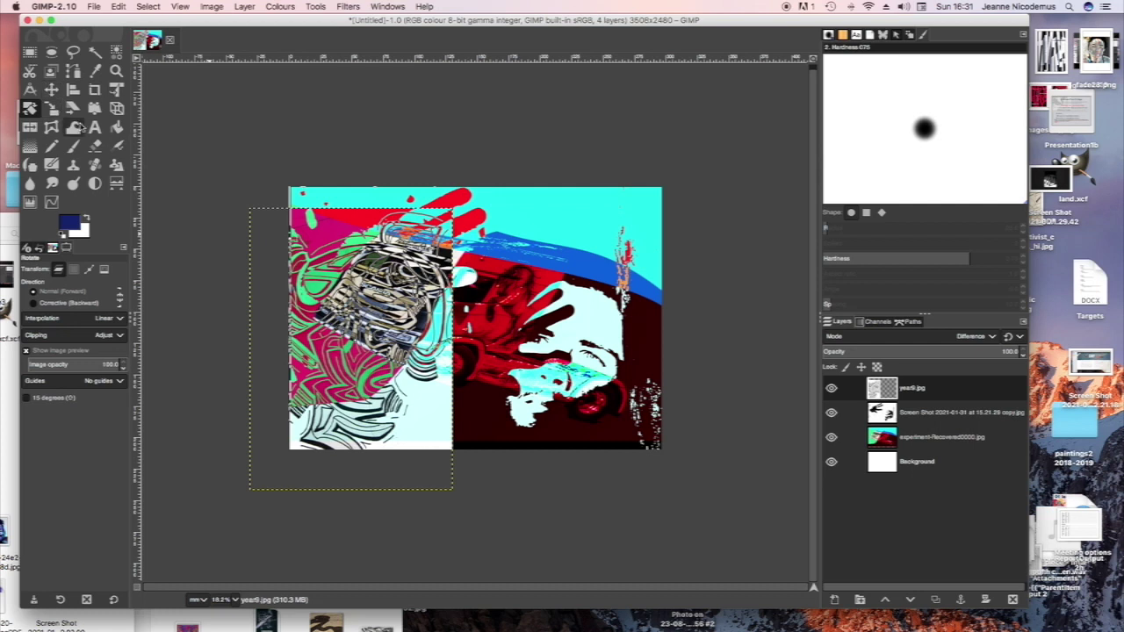
Position the rotated drawing lower, over the collage's left half.
{"action": "left_click", "coordinate": [51, 89]}
{"action": "left_click_drag", "start_coordinate": [368, 274], "coordinate": [388, 321]}
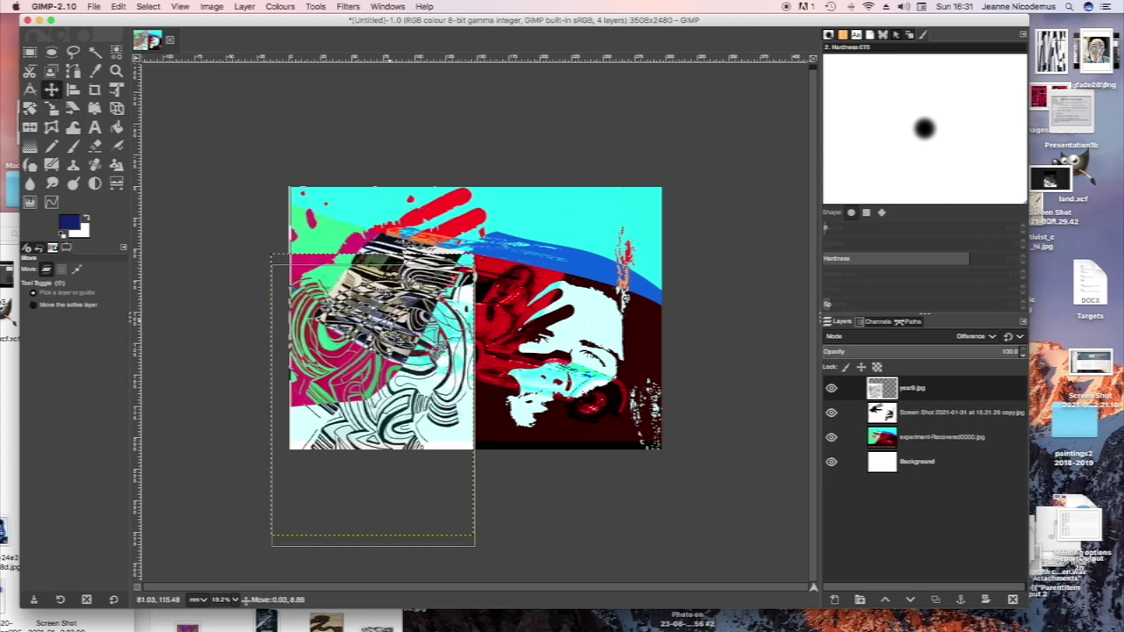
{"action": "left_click_drag", "start_coordinate": [377, 351], "coordinate": [393, 331]}
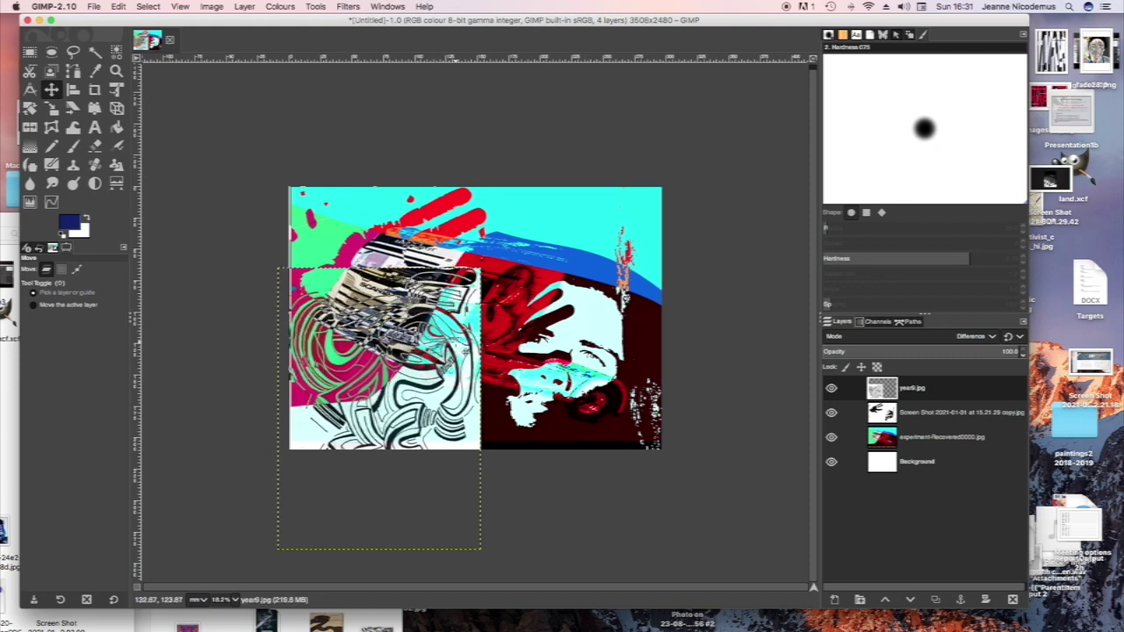
{"action": "key", "text": "shift+s"}
Shrink the drawing to about 116 × 138 mm and move it up-left over the left-centre.
{"action": "left_click", "coordinate": [393, 331]}
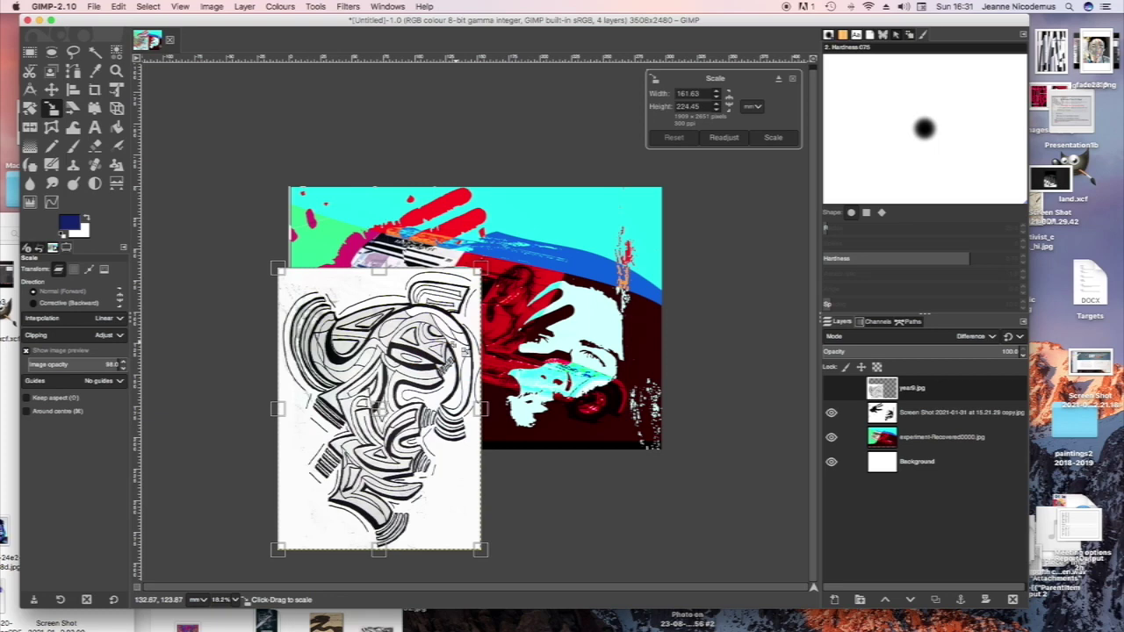
{"action": "left_click_drag", "start_coordinate": [279, 271], "coordinate": [337, 376]}
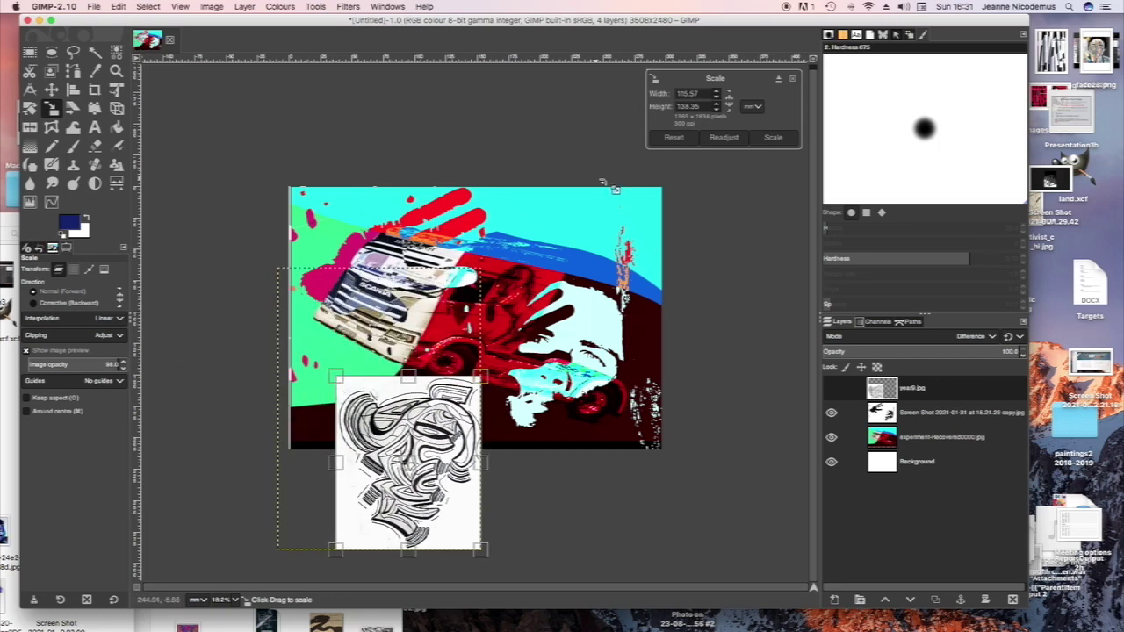
{"action": "left_click", "coordinate": [770, 139]}
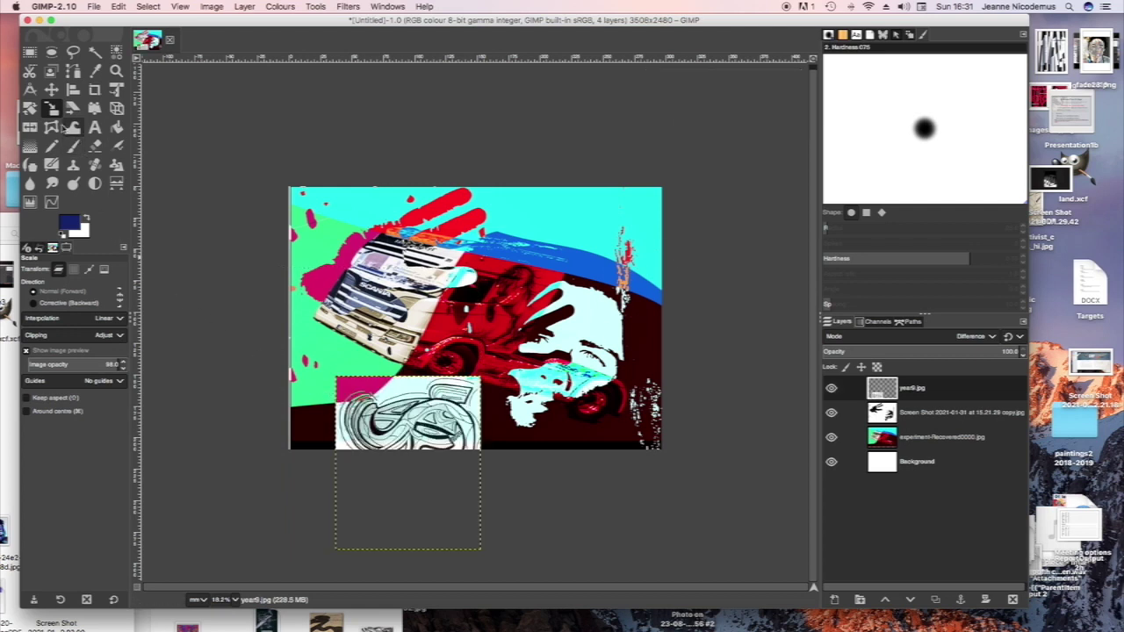
{"action": "left_click", "coordinate": [51, 89]}
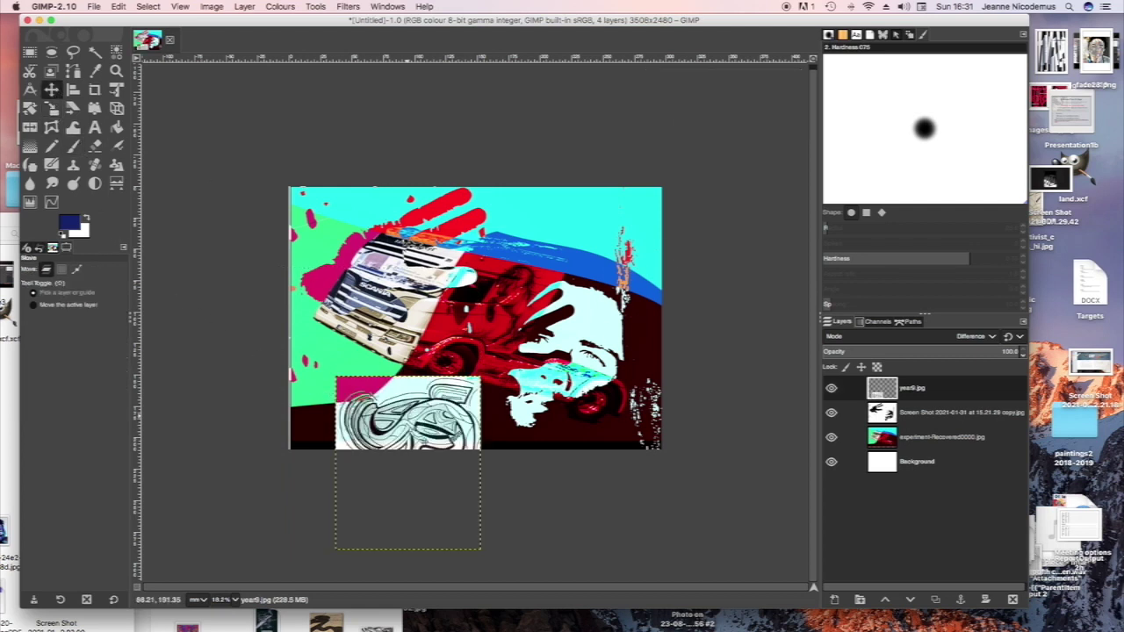
{"action": "left_click_drag", "start_coordinate": [417, 435], "coordinate": [345, 362]}
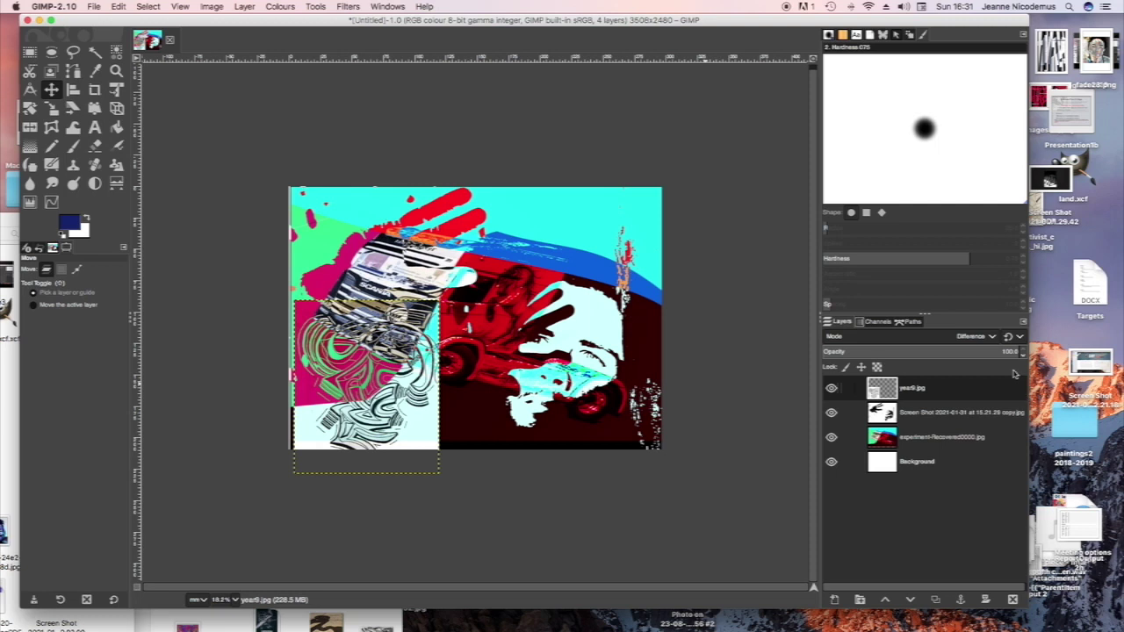
Try Exclusion and Overlay, settle on Multiply for the drawing, and move it to the top right.
{"action": "left_click", "coordinate": [995, 339]}
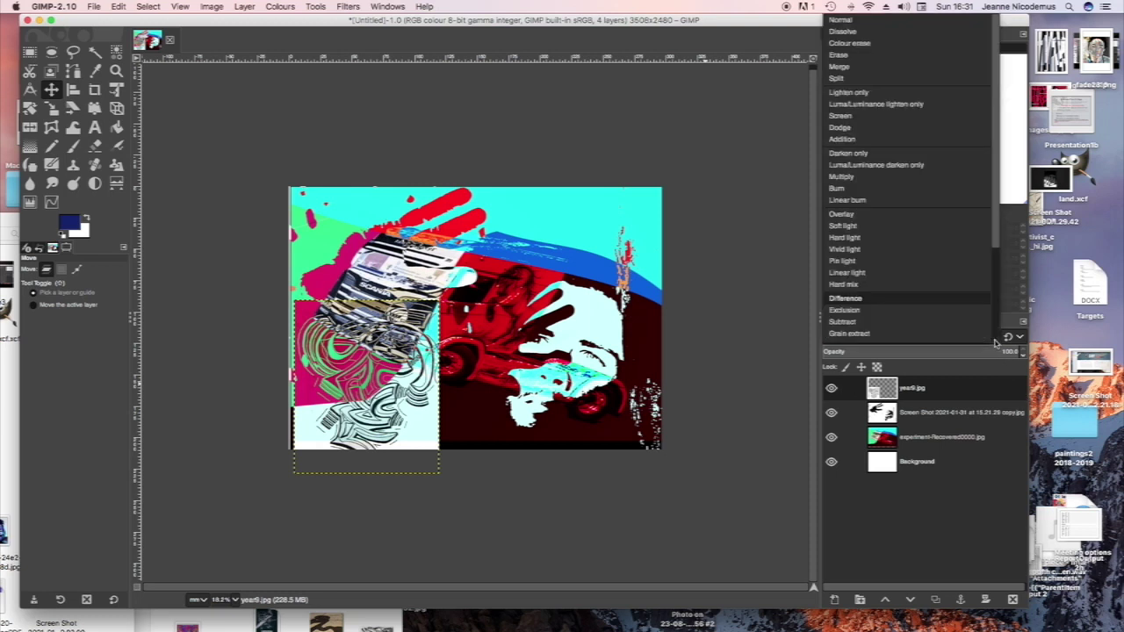
{"action": "left_click", "coordinate": [924, 316]}
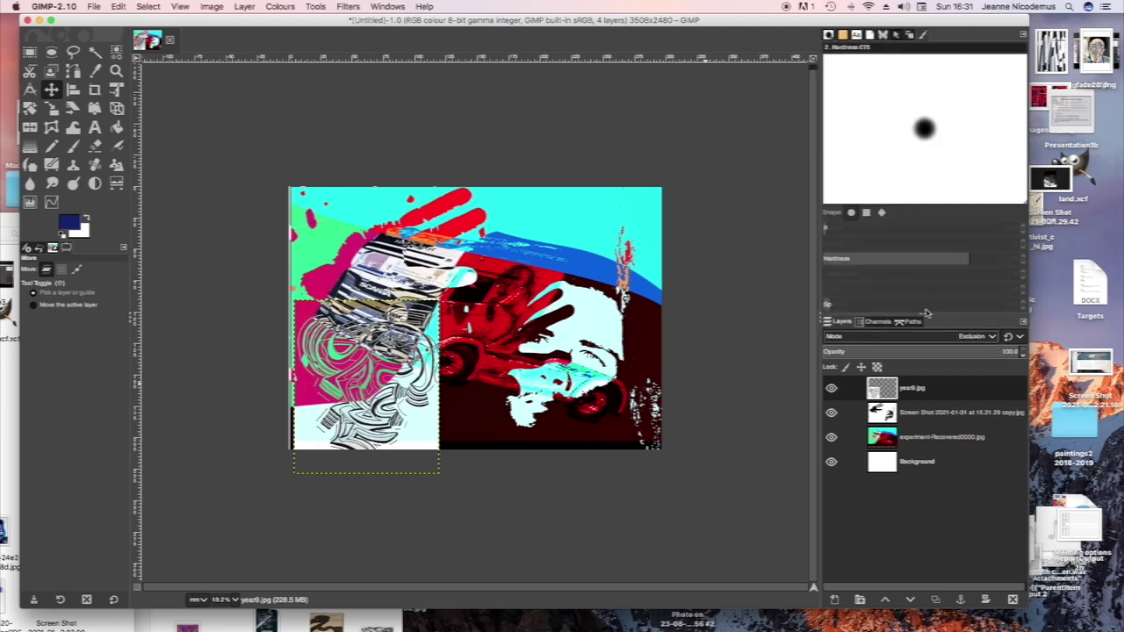
{"action": "left_click", "coordinate": [993, 337]}
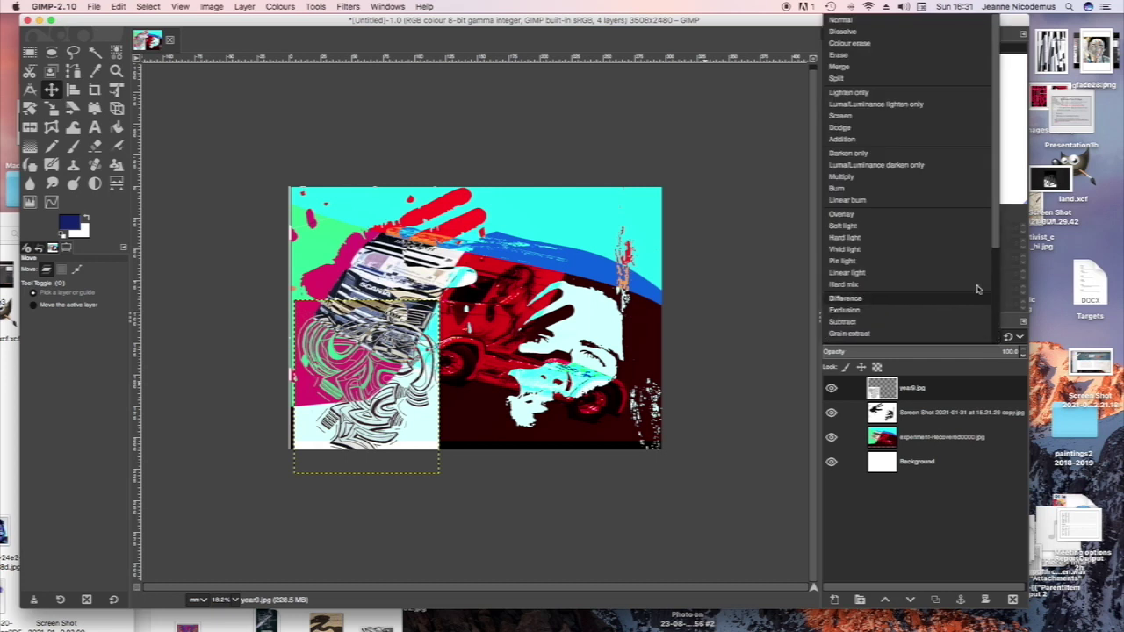
{"action": "left_click", "coordinate": [913, 217]}
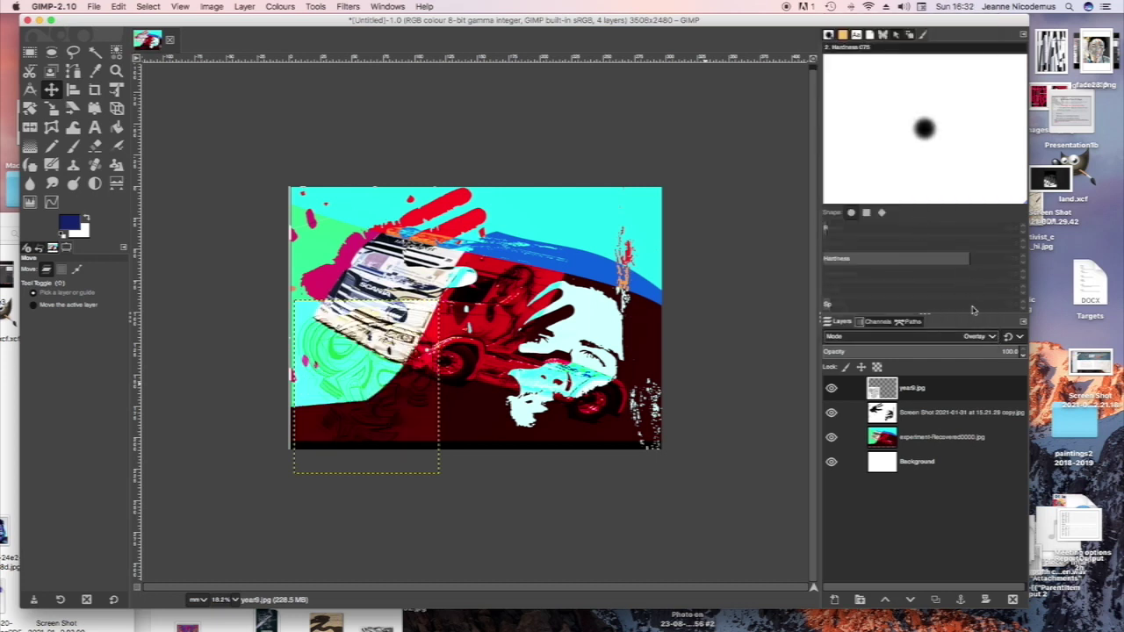
{"action": "left_click", "coordinate": [993, 337]}
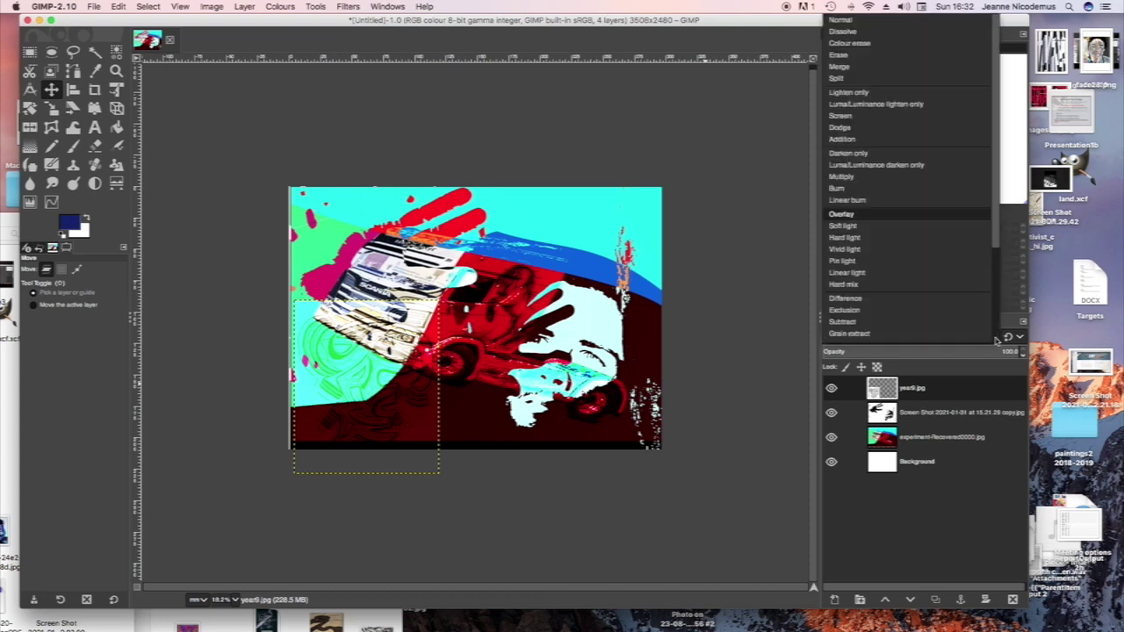
{"action": "left_click", "coordinate": [879, 179]}
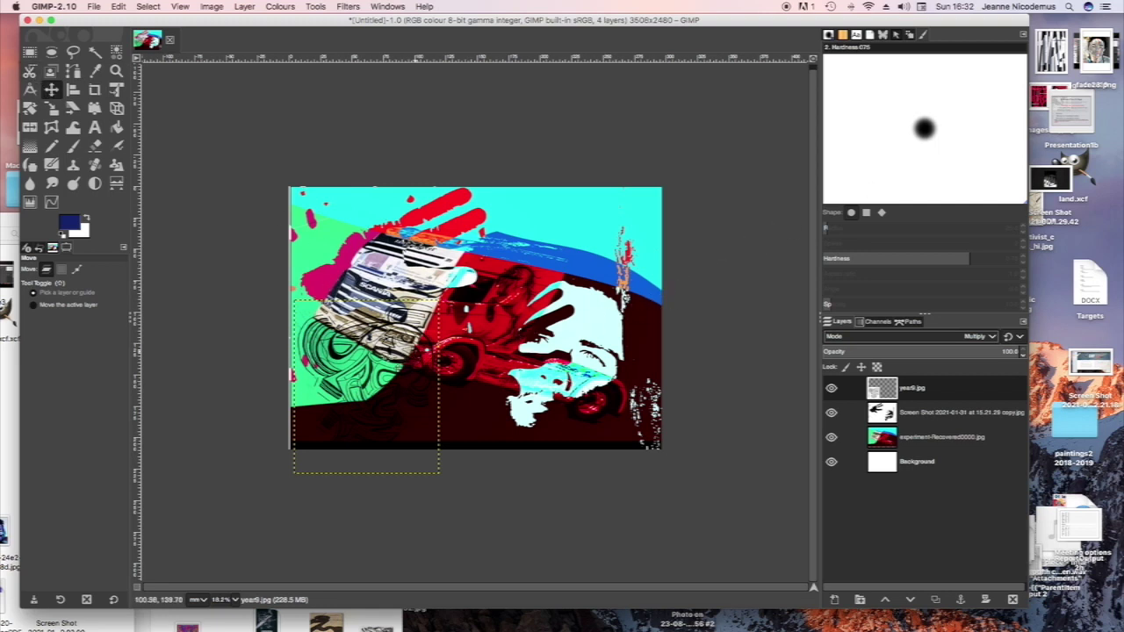
{"action": "left_click_drag", "start_coordinate": [370, 355], "coordinate": [634, 240]}
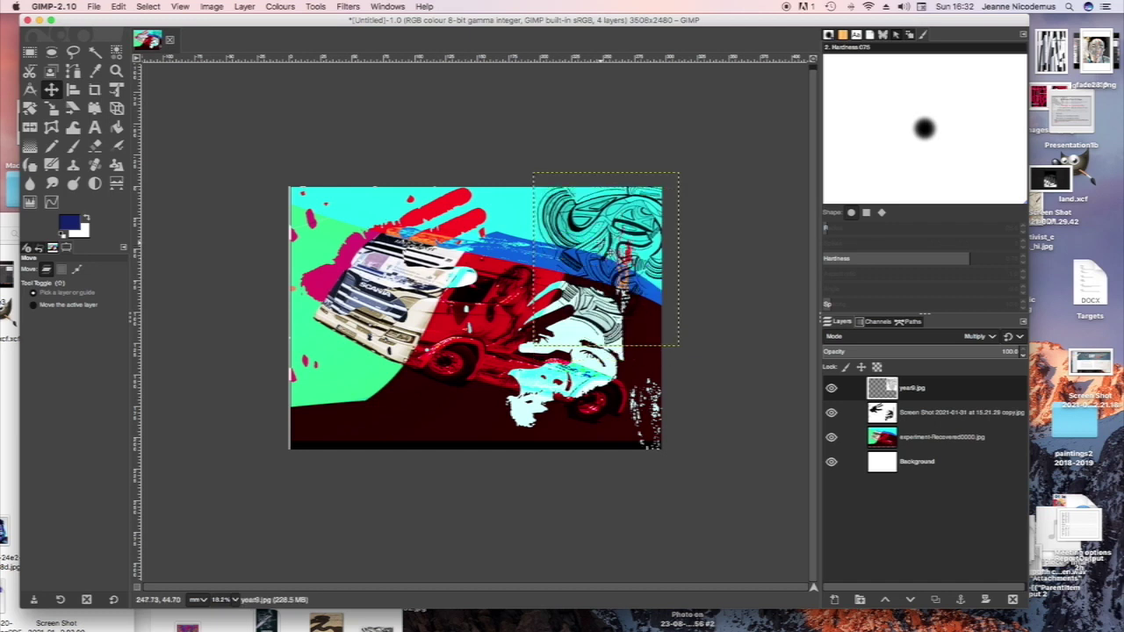
Nudge the drawing into place at the top right and duplicate the year9.jpg layer.
{"action": "left_click_drag", "start_coordinate": [634, 241], "coordinate": [615, 246]}
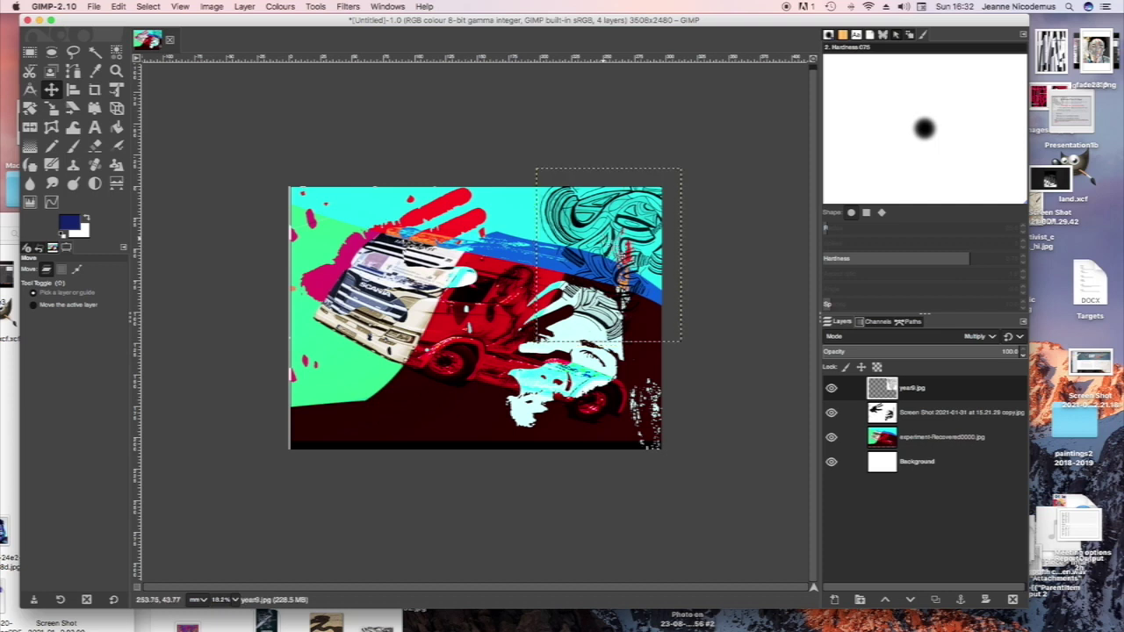
{"action": "left_click", "coordinate": [935, 602]}
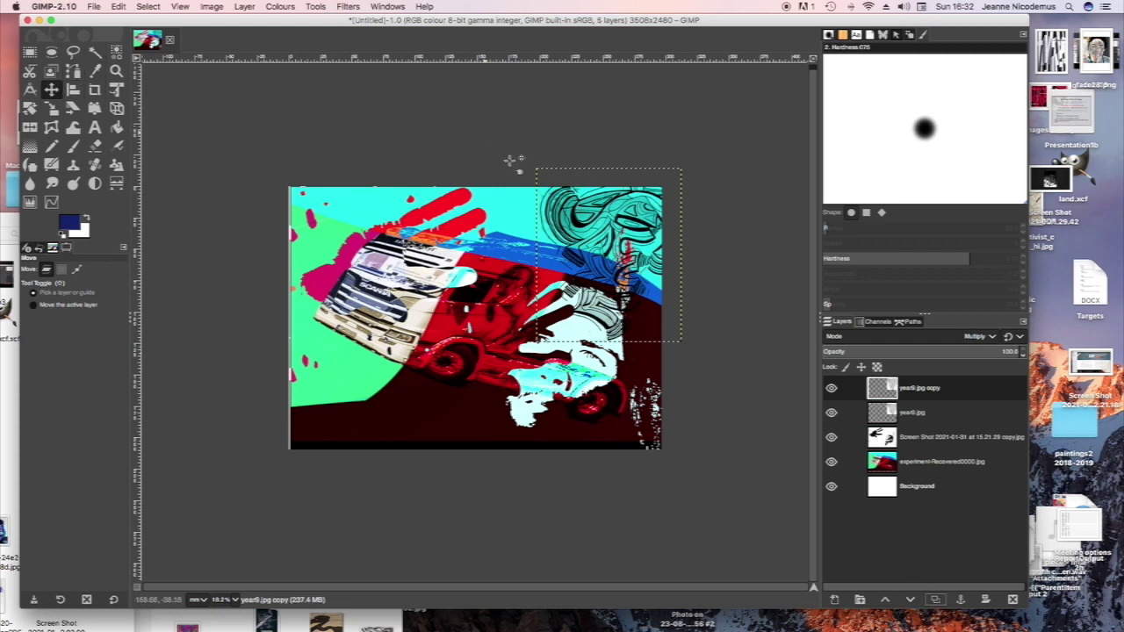
Move the year9.jpg copy to the lower left and make it narrower and taller.
{"action": "mouse_move", "coordinate": [606, 226]}
{"action": "left_mouse_down"}
{"action": "mouse_move", "coordinate": [557, 230]}
{"action": "mouse_move", "coordinate": [323, 371]}
{"action": "mouse_move", "coordinate": [340, 333]}
{"action": "mouse_move", "coordinate": [354, 332]}
{"action": "left_mouse_up"}
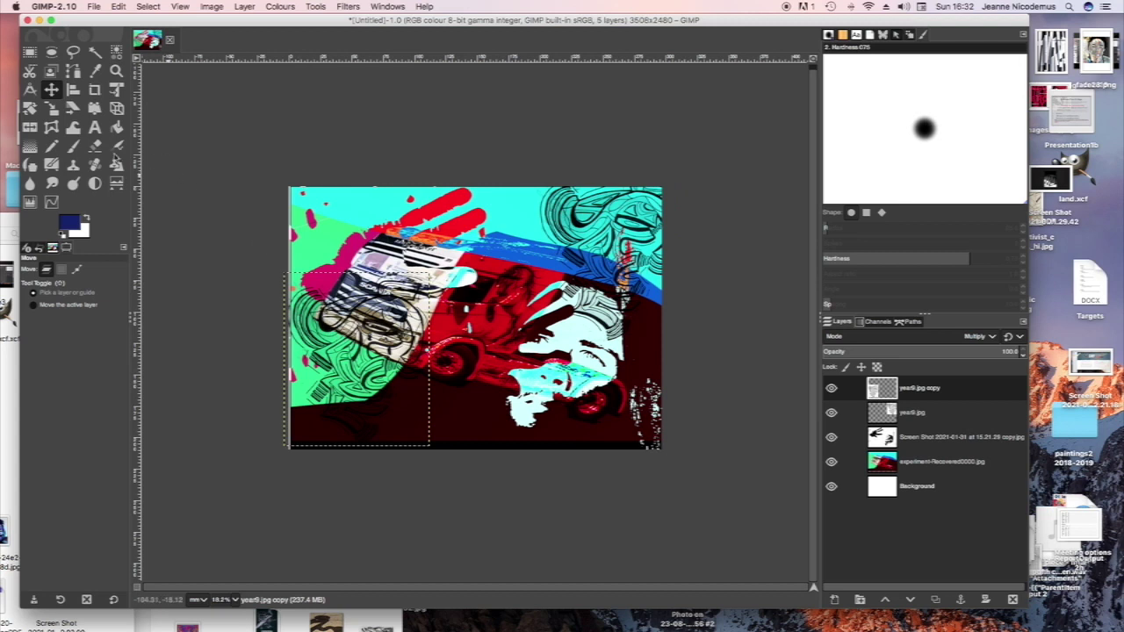
{"action": "left_click", "coordinate": [50, 108]}
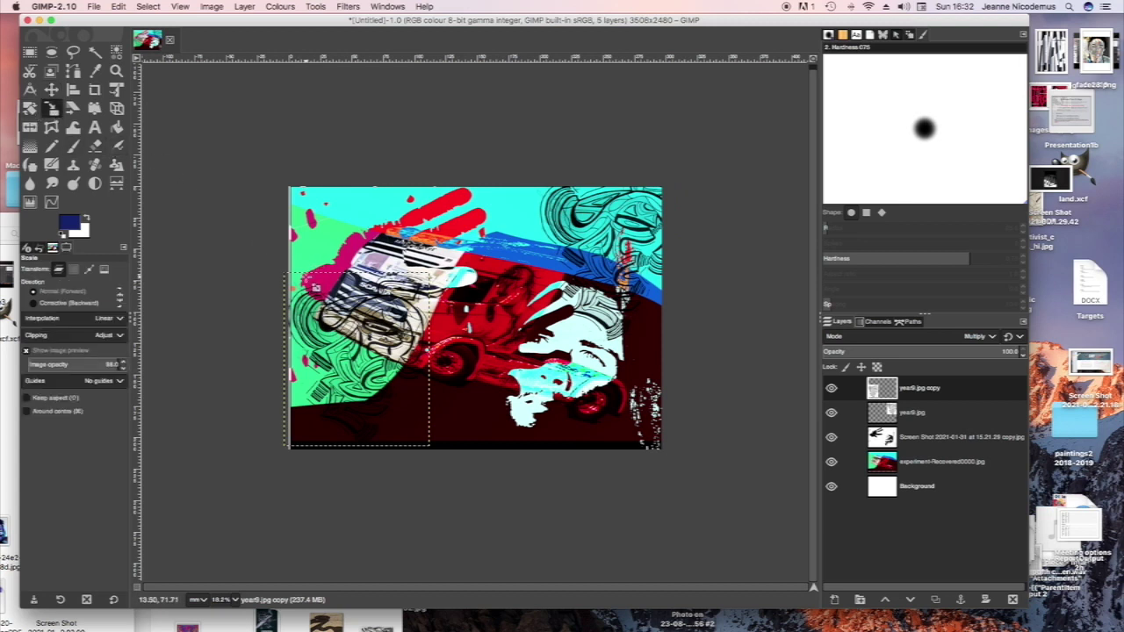
{"action": "left_click", "coordinate": [303, 284]}
{"action": "left_click_drag", "start_coordinate": [286, 292], "coordinate": [310, 286]}
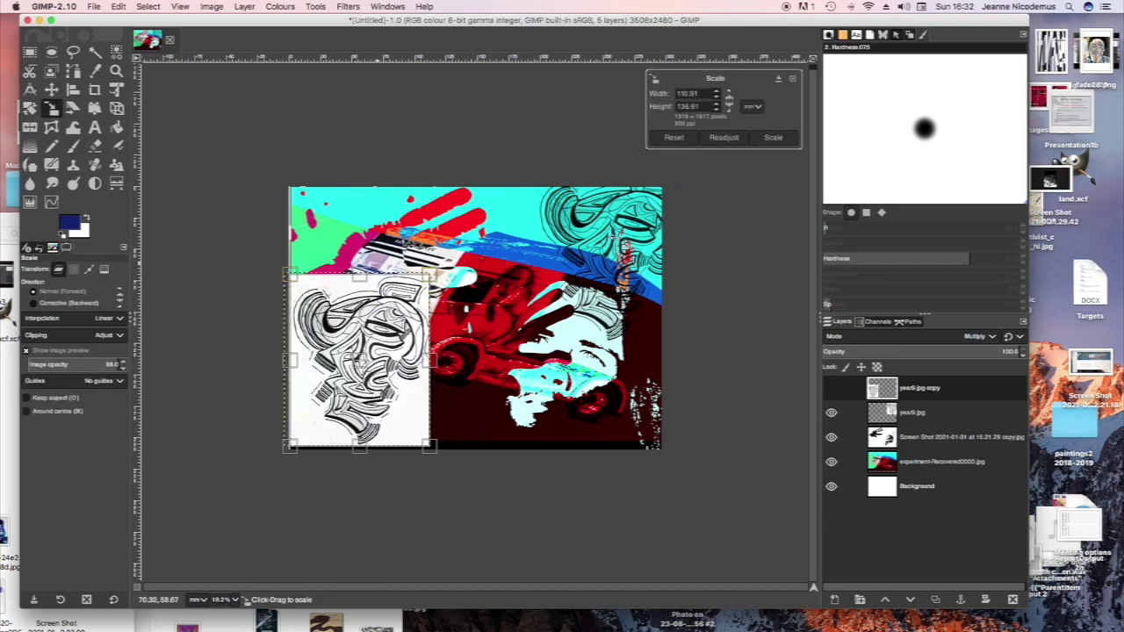
{"action": "left_click", "coordinate": [775, 138]}
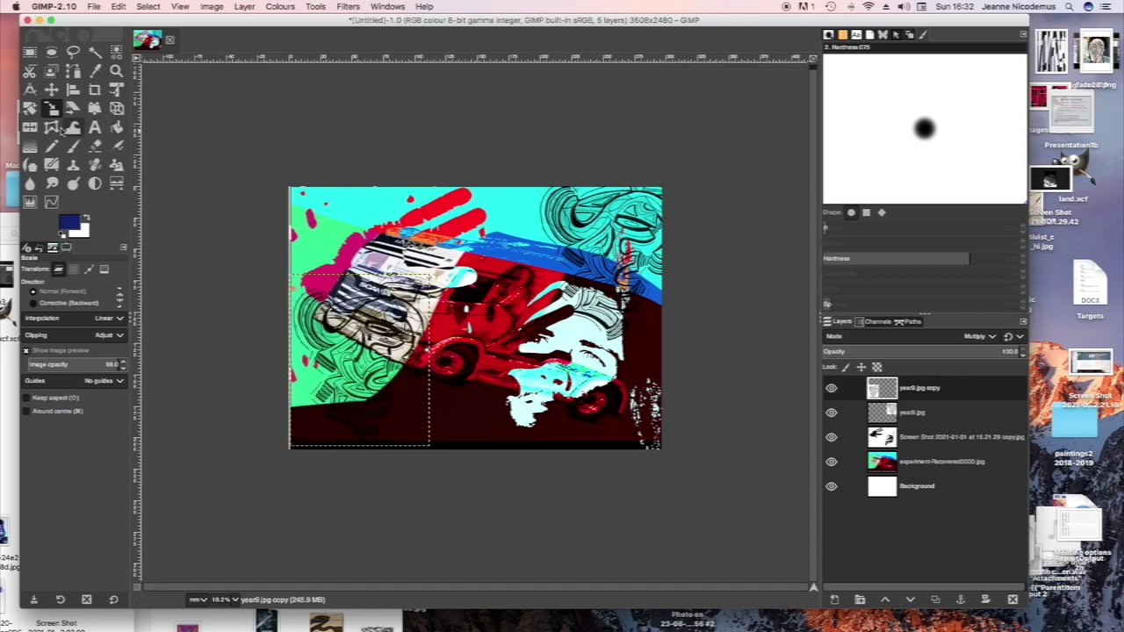
Rotate the copy about 180° so it is upside down.
{"action": "left_click", "coordinate": [29, 107]}
{"action": "left_click_drag", "start_coordinate": [307, 287], "coordinate": [392, 415]}
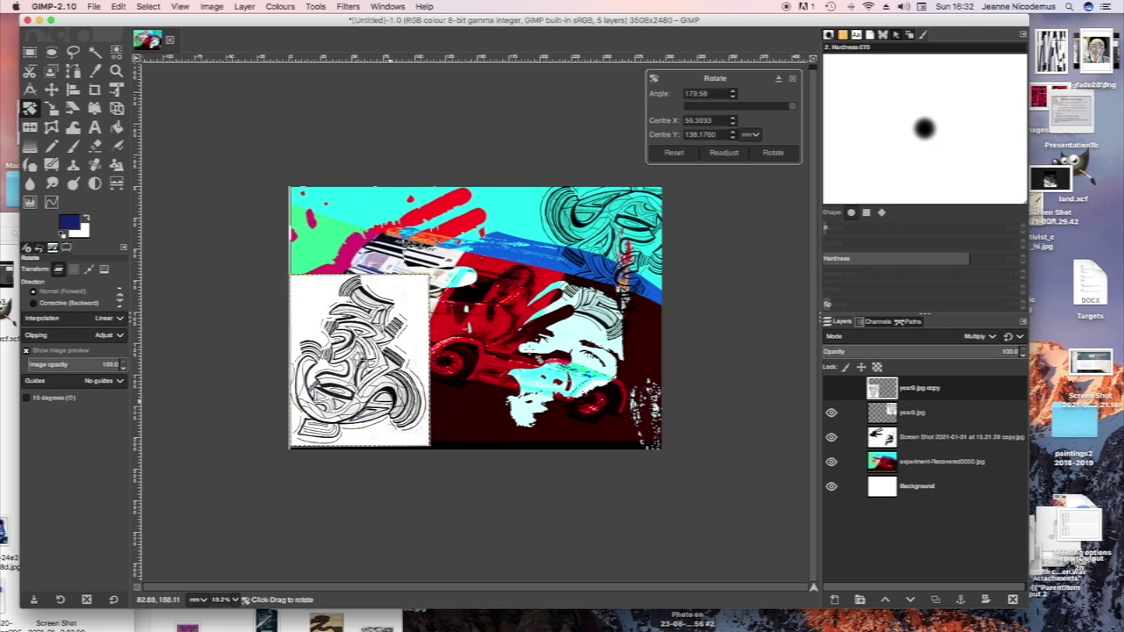
{"action": "left_click", "coordinate": [773, 153]}
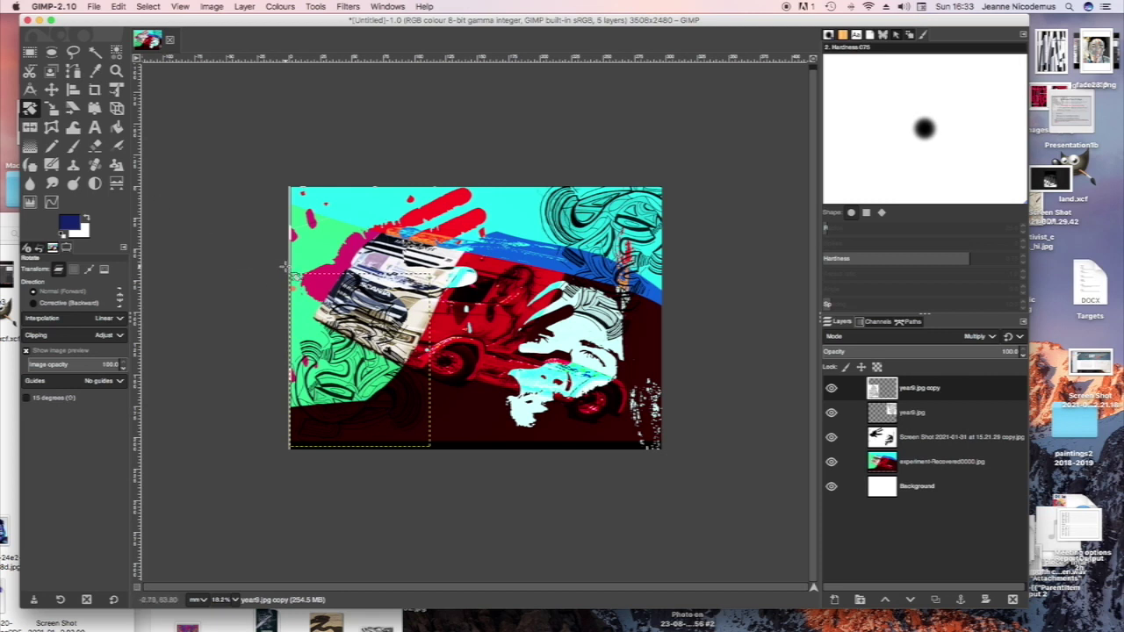
Shift the upside-down copy down and left so it overhangs the collage's lower-left edge.
{"action": "left_click", "coordinate": [51, 89]}
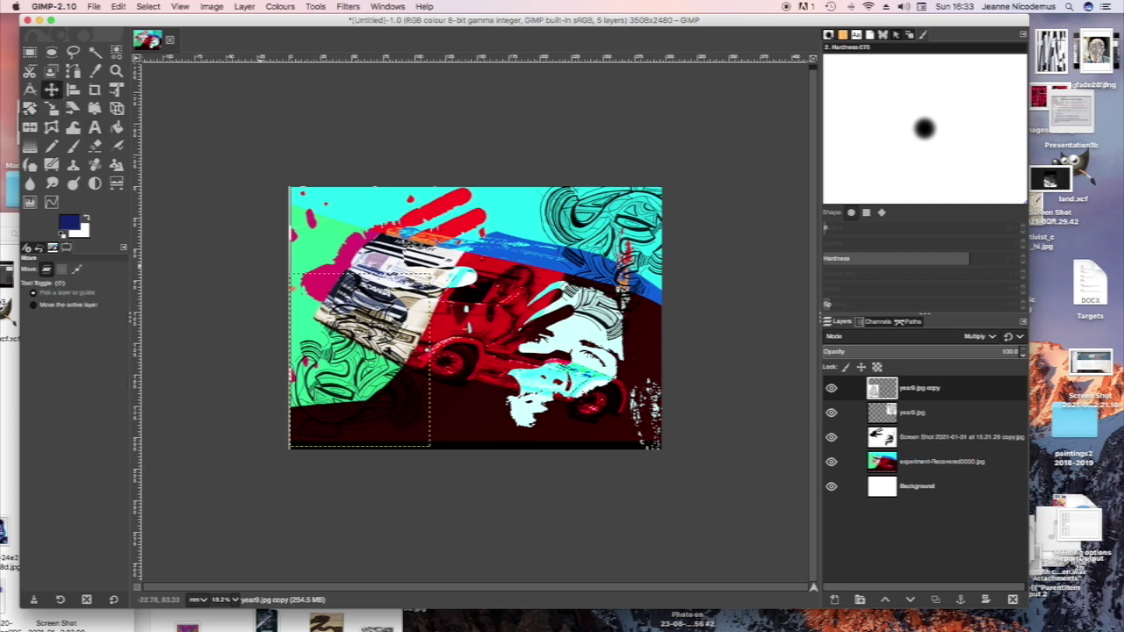
{"action": "left_click_drag", "start_coordinate": [373, 327], "coordinate": [363, 379]}
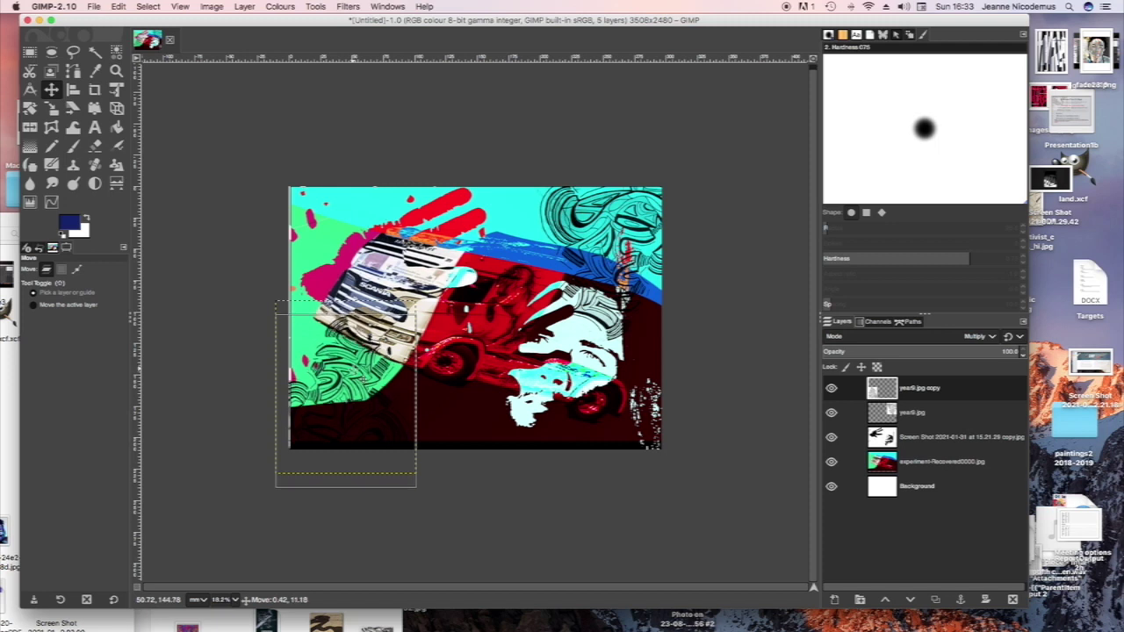
{"action": "left_click_drag", "start_coordinate": [363, 378], "coordinate": [352, 375]}
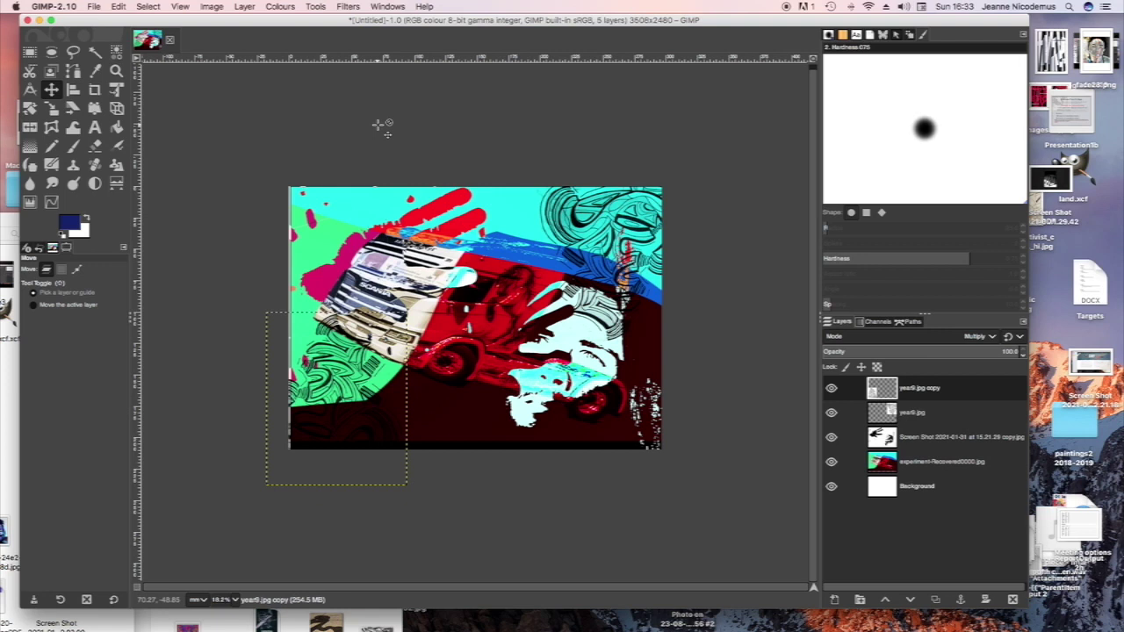
Export the collage as face55 with the JPEG image file type selected.
{"action": "left_click", "coordinate": [94, 7]}
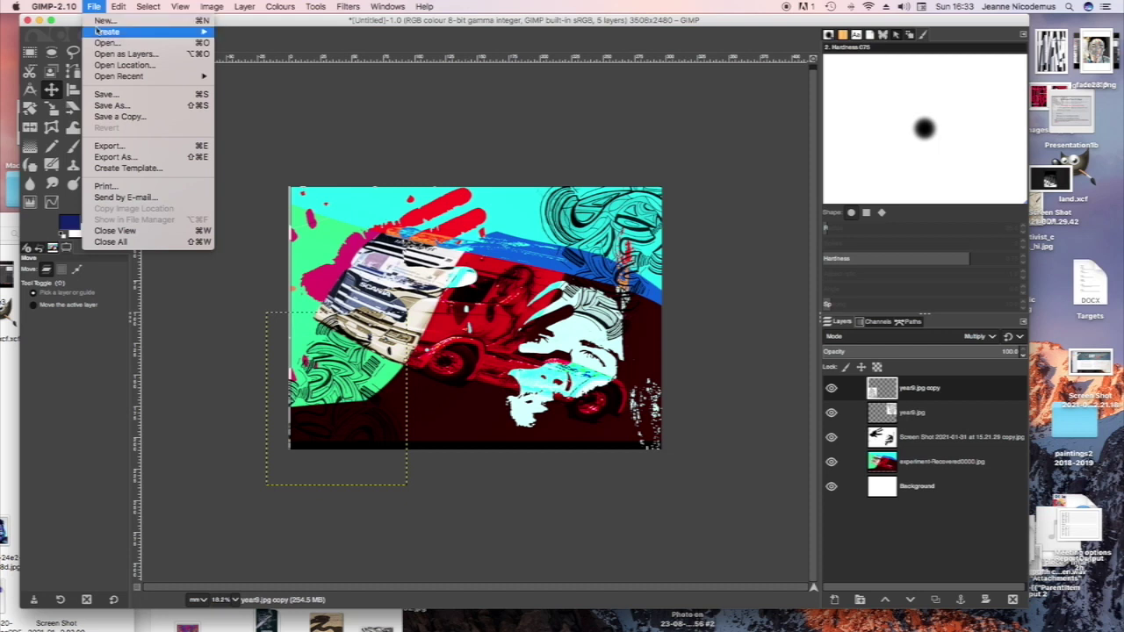
{"action": "mouse_move", "coordinate": [97, 31]}
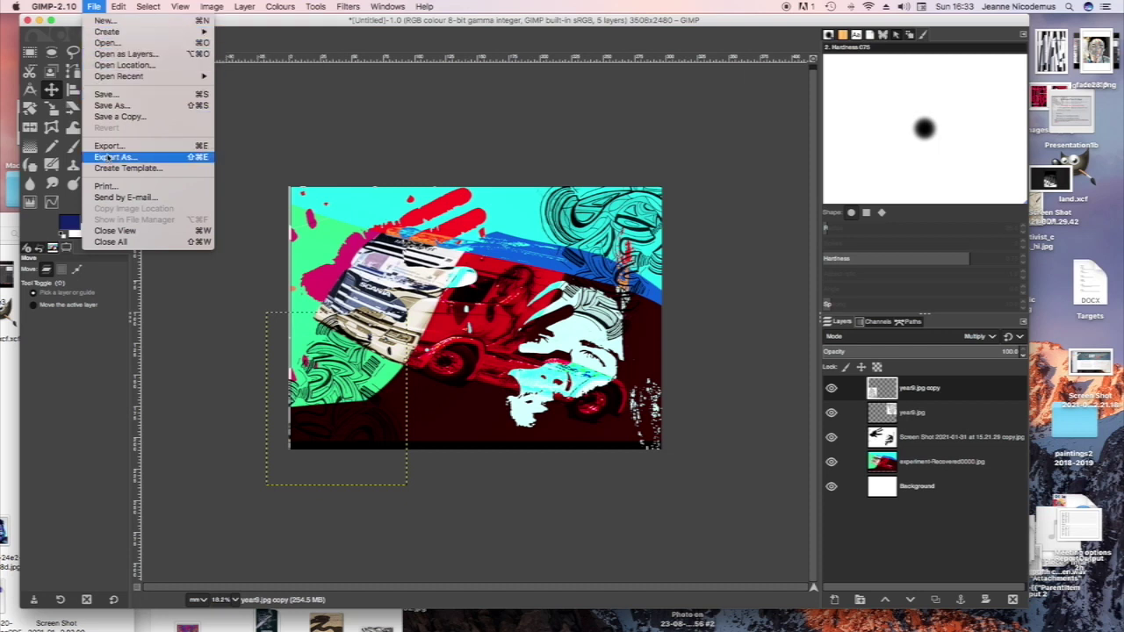
{"action": "left_click", "coordinate": [104, 156]}
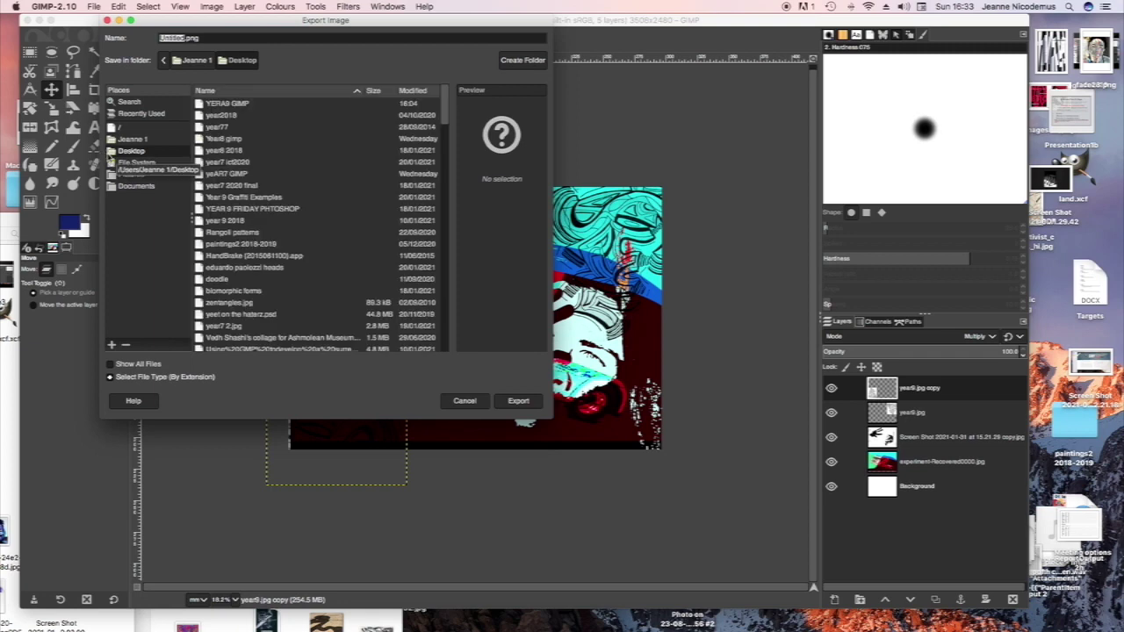
{"action": "type", "text": "fa"}
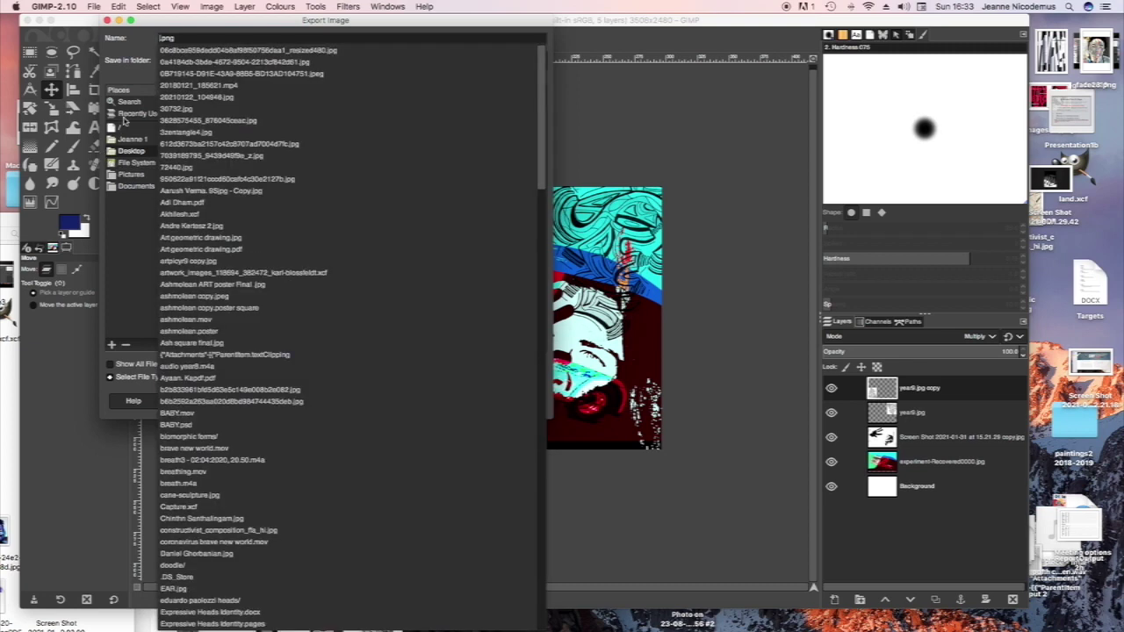
{"action": "type", "text": "ces"}
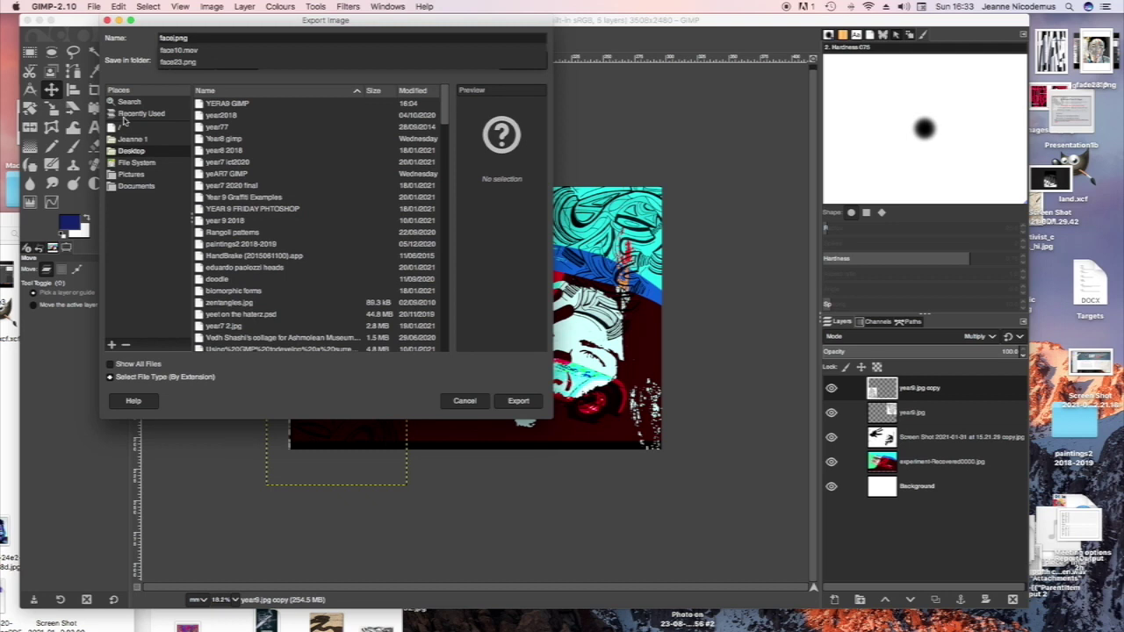
{"action": "type", "text": "55"}
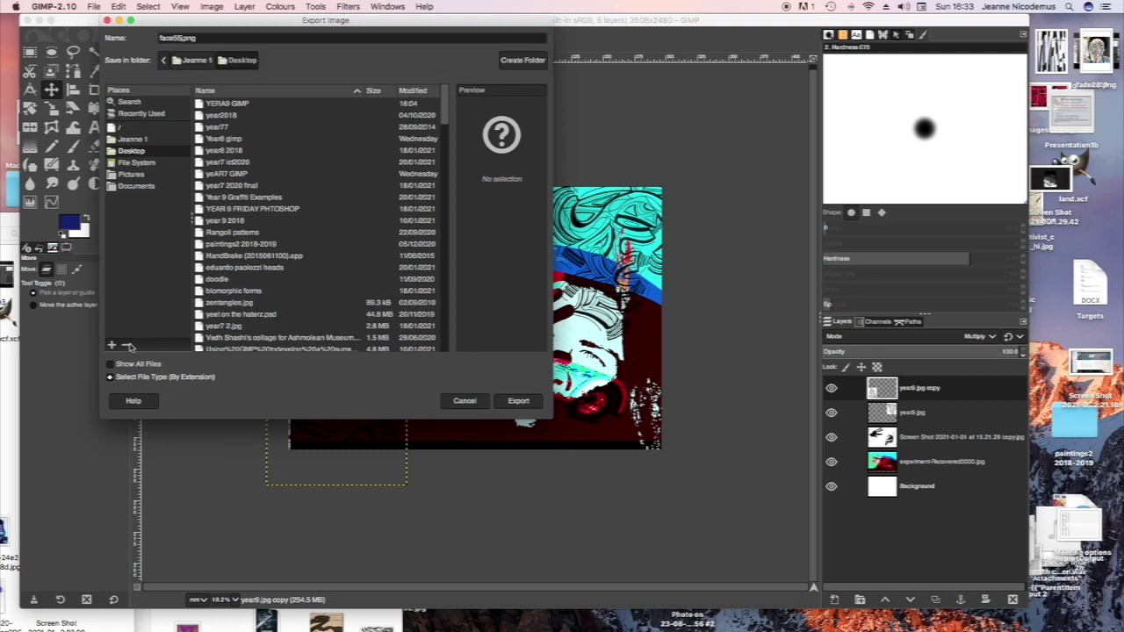
{"action": "left_click", "coordinate": [136, 378]}
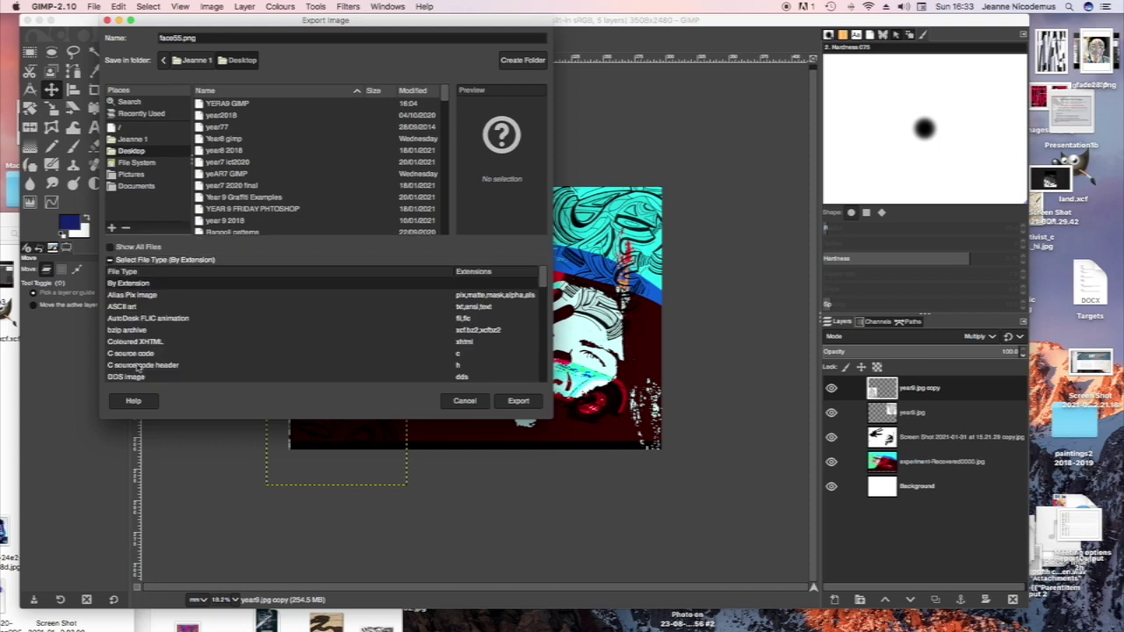
{"action": "scroll", "coordinate": [138, 369], "scroll_direction": "down", "scroll_amount": 2}
{"action": "scroll", "coordinate": [138, 362], "scroll_direction": "down", "scroll_amount": 2}
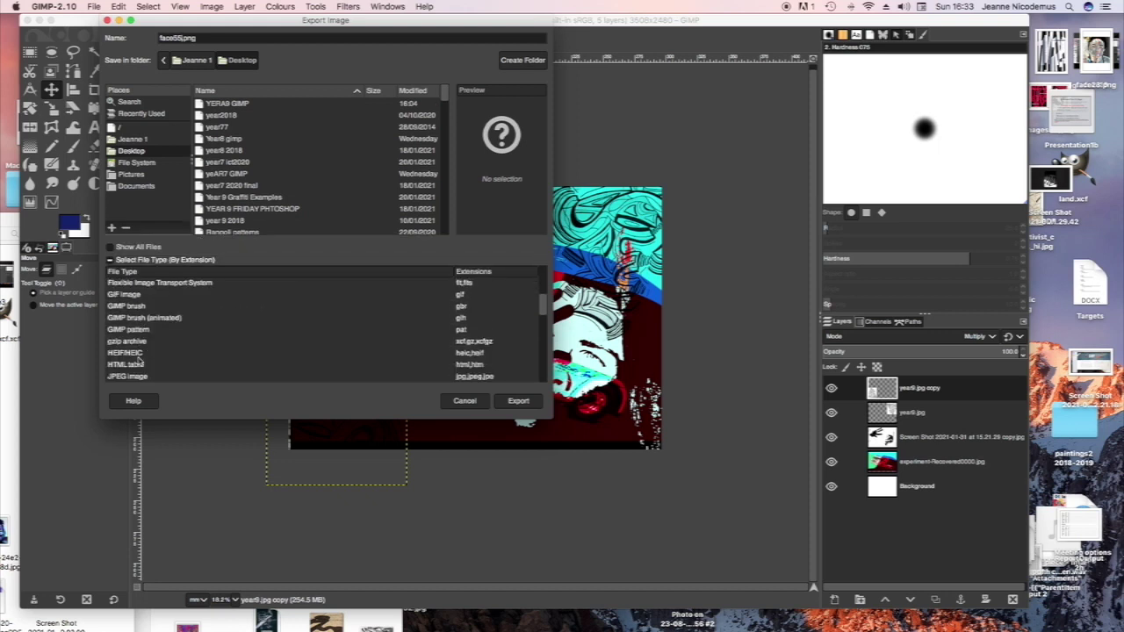
{"action": "scroll", "coordinate": [138, 369], "scroll_direction": "up", "scroll_amount": 1}
{"action": "scroll", "coordinate": [138, 334], "scroll_direction": "down", "scroll_amount": 3}
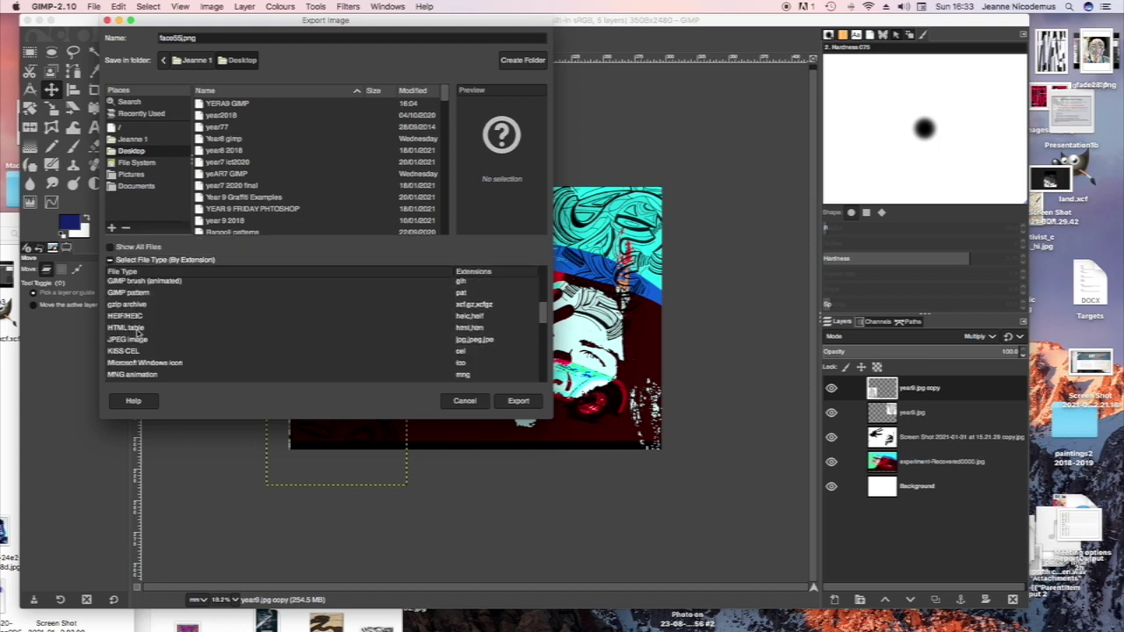
{"action": "left_click", "coordinate": [132, 322]}
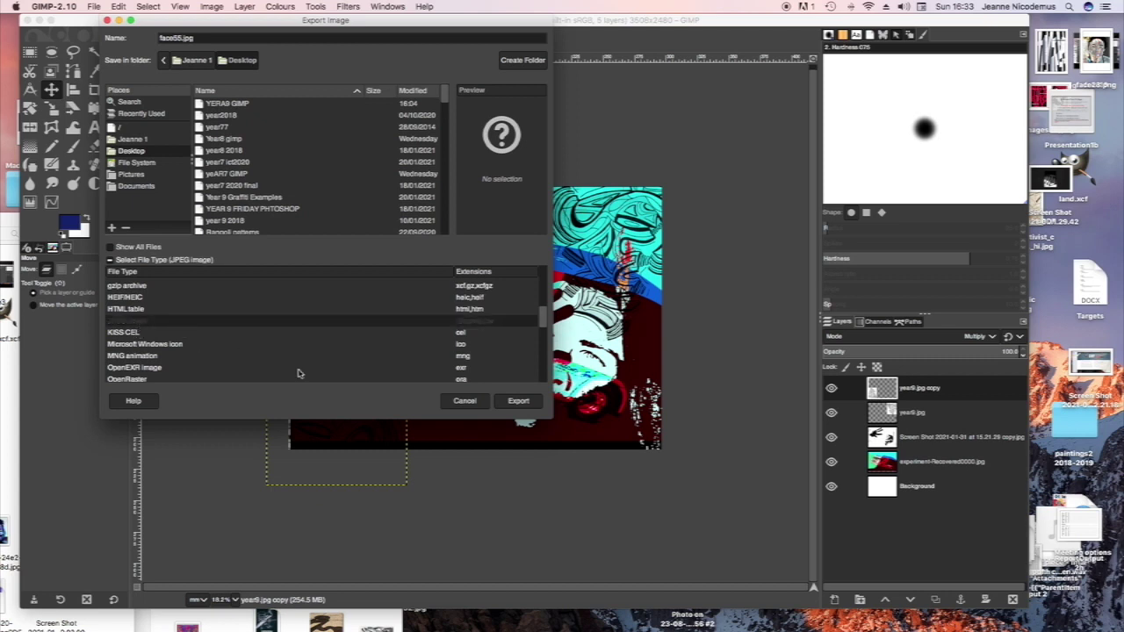
{"action": "left_click", "coordinate": [514, 402]}
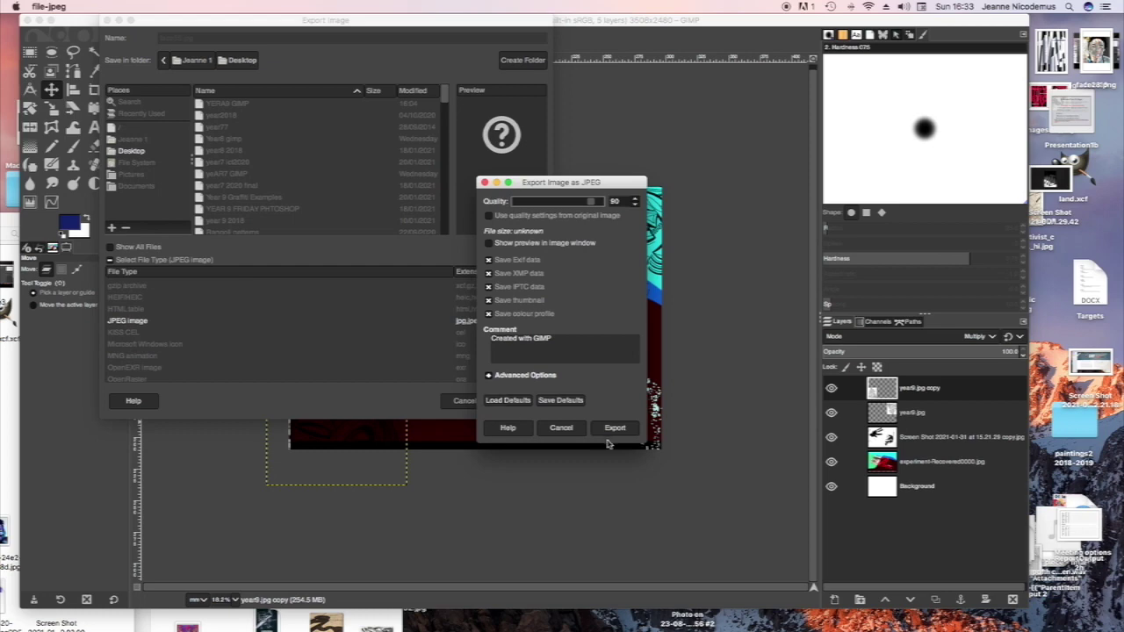
Accept the JPEG quality of 90 to write face55.jpg to the Desktop.
{"action": "left_click", "coordinate": [615, 429]}
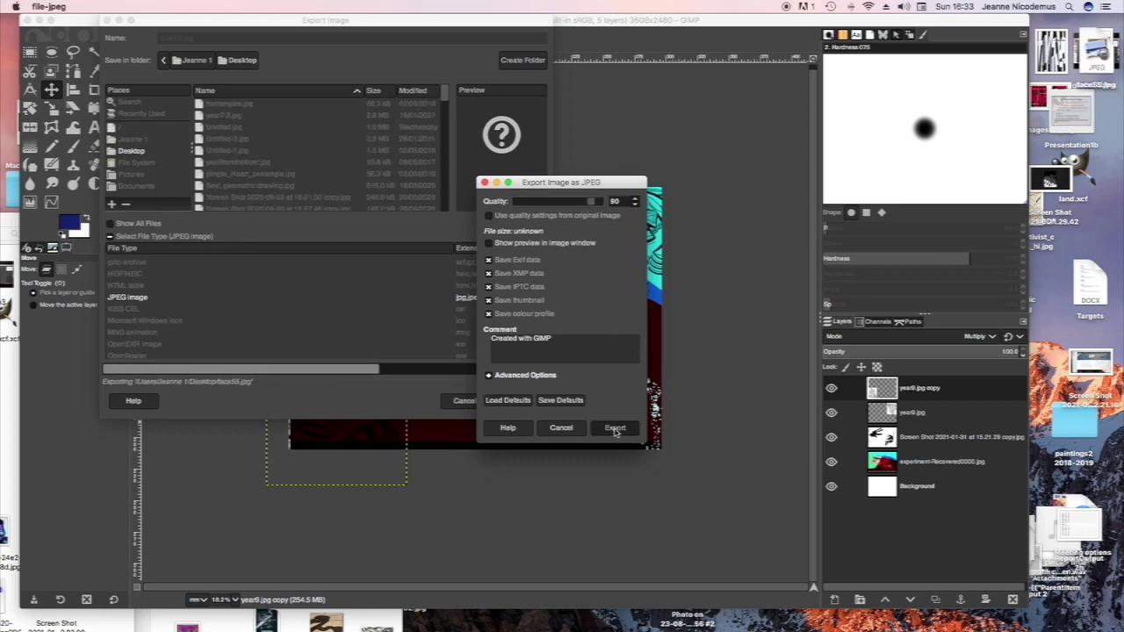